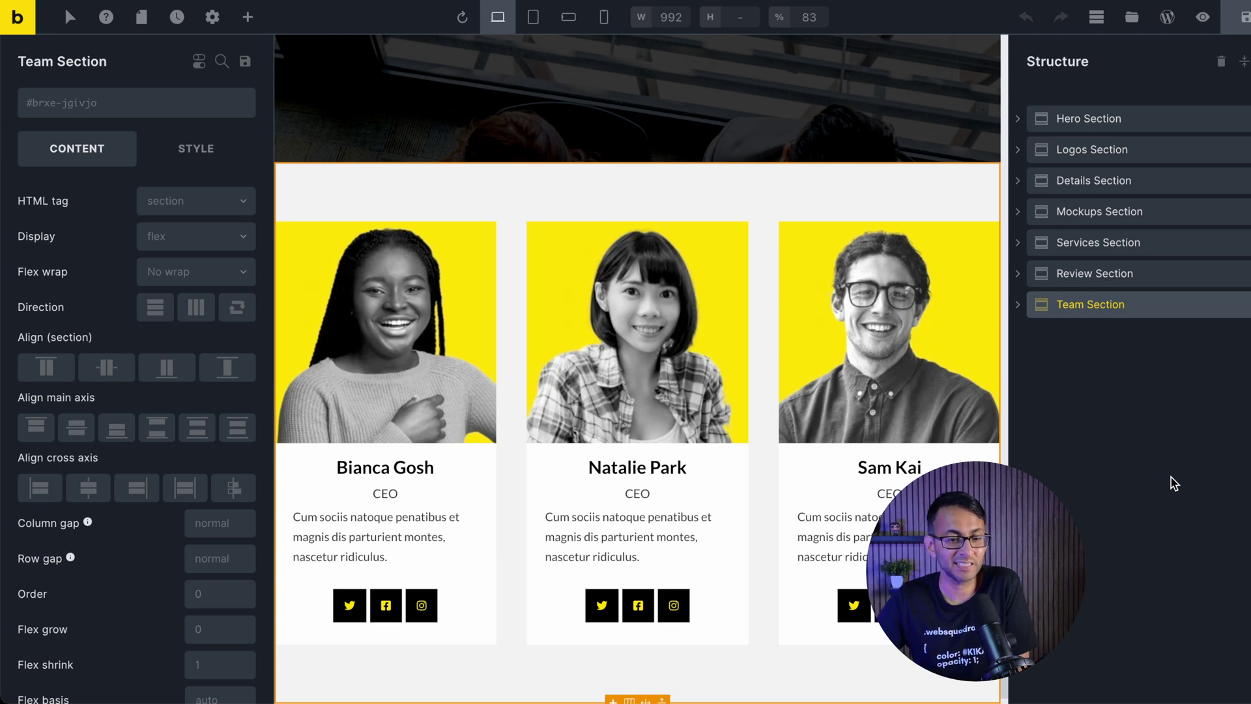
Duplicate the Team Section and delete the copy's extra team member blocks, Icon List and Team Members.
mouse_move(1147, 312)
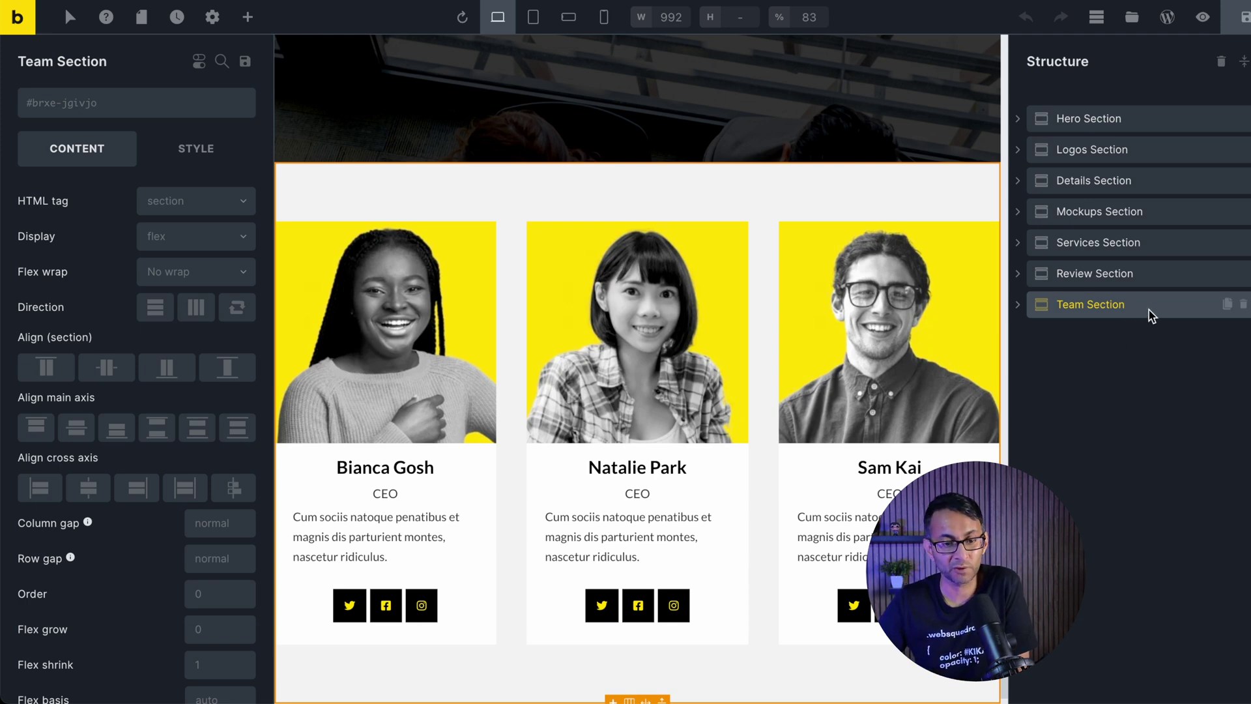
click(1227, 305)
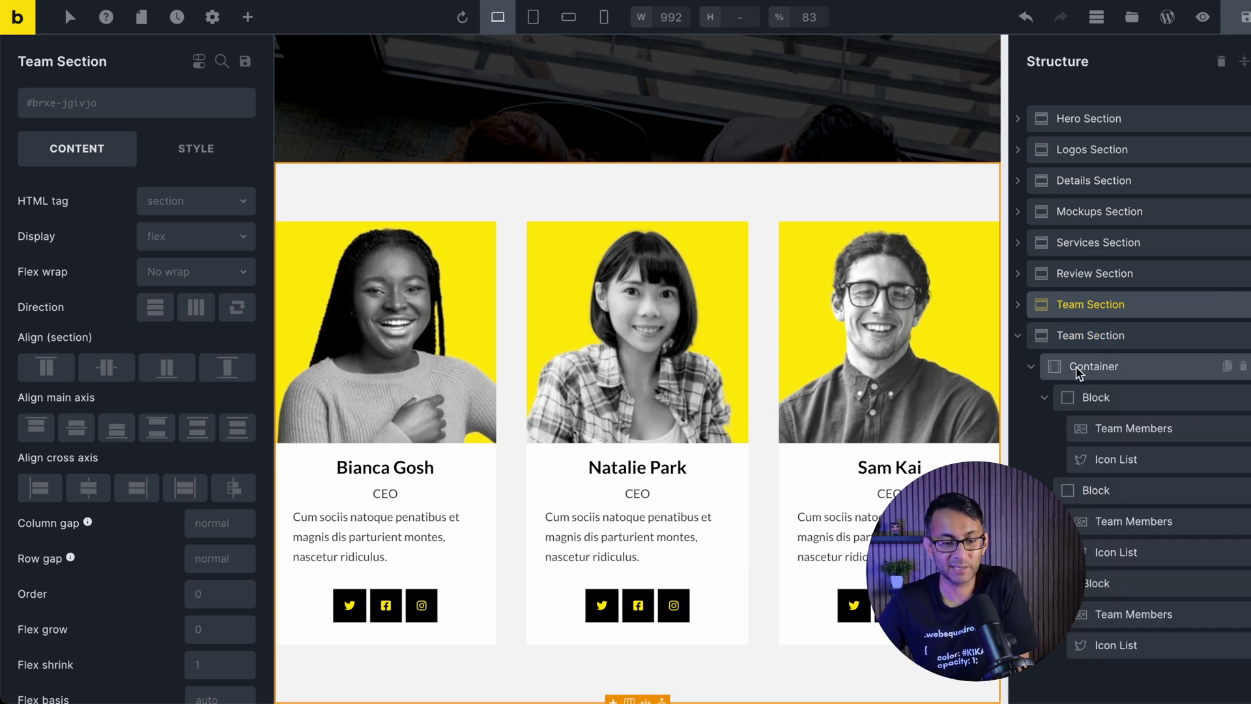
mouse_move(1205, 490)
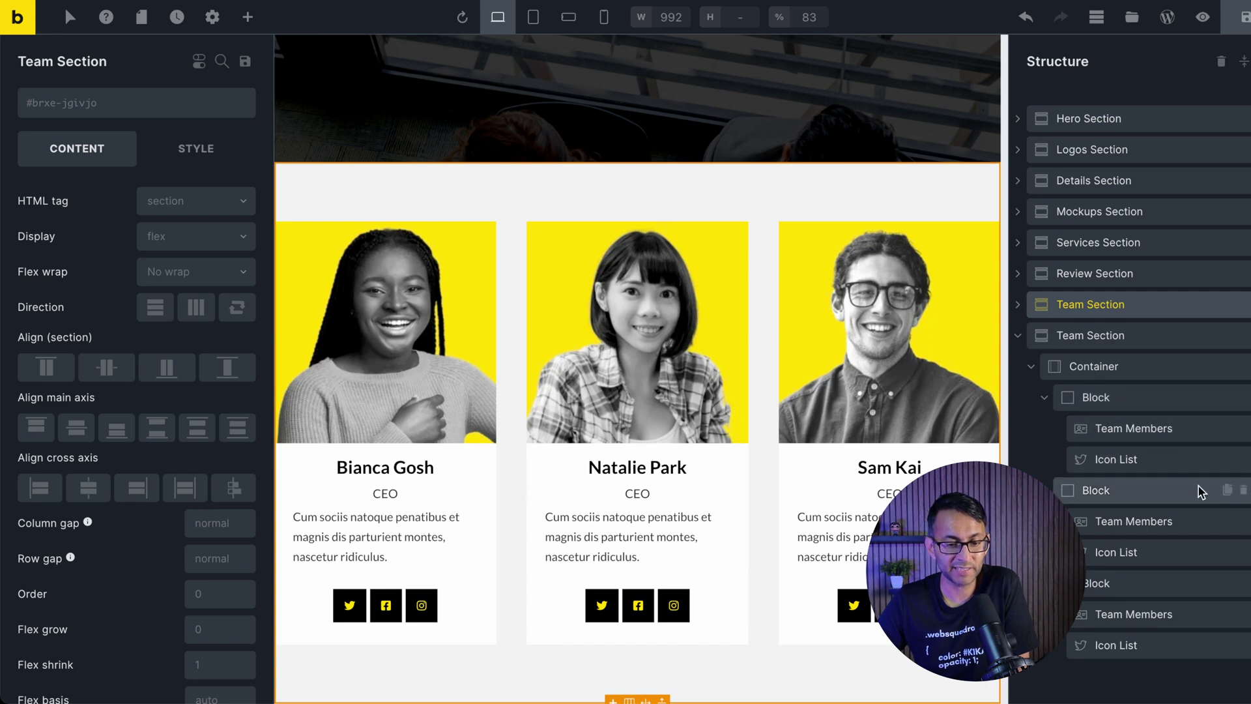
click(1243, 490)
click(1242, 490)
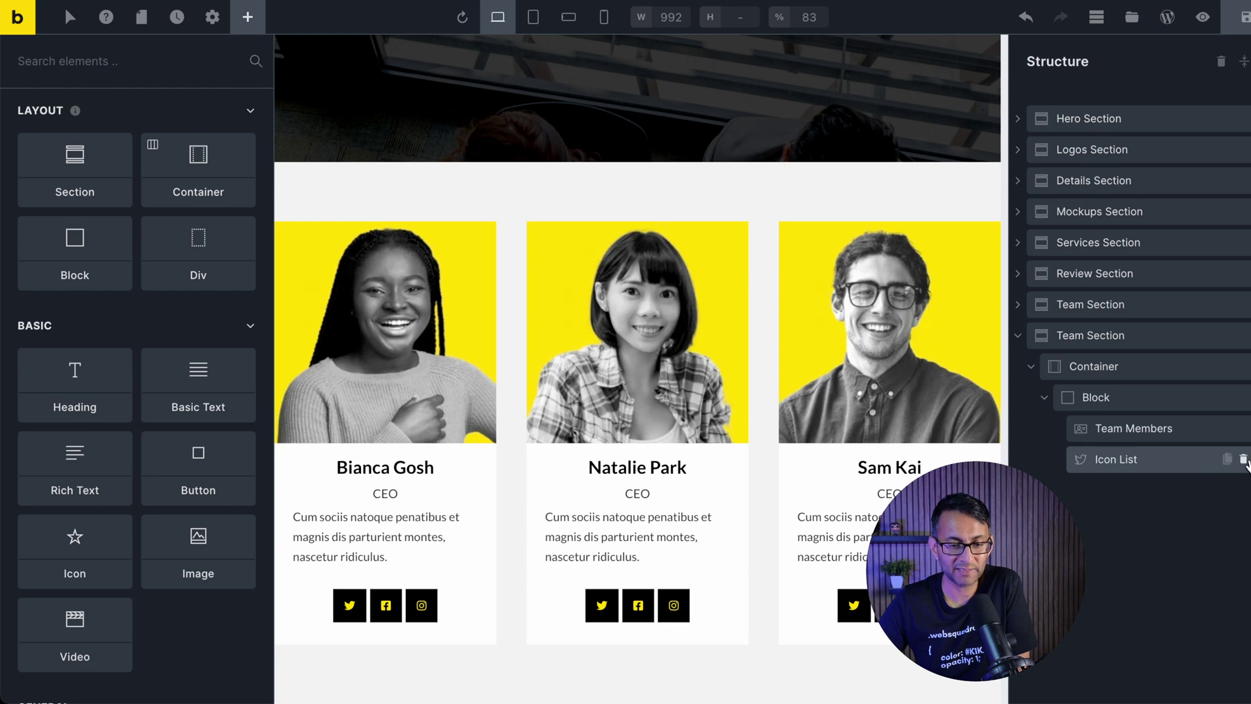
click(1243, 459)
click(1242, 428)
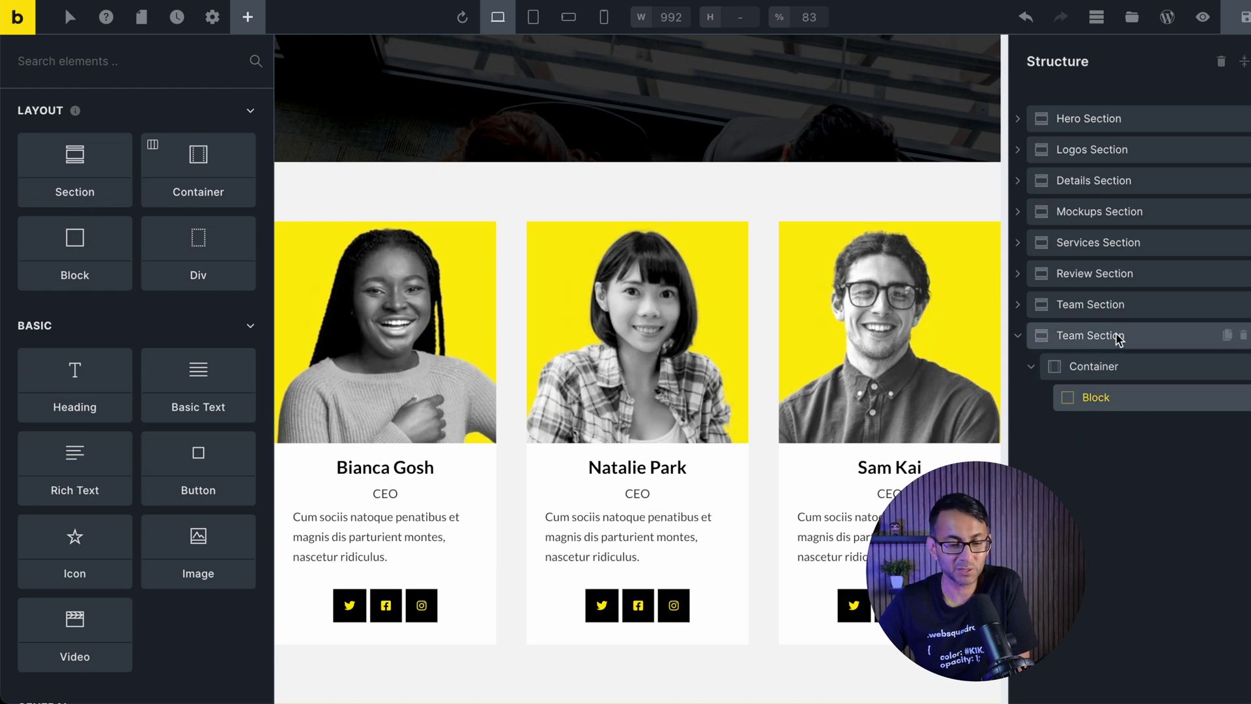
Rename the duplicate to 'Contact Section' and delete its leftover Block.
click(1123, 305)
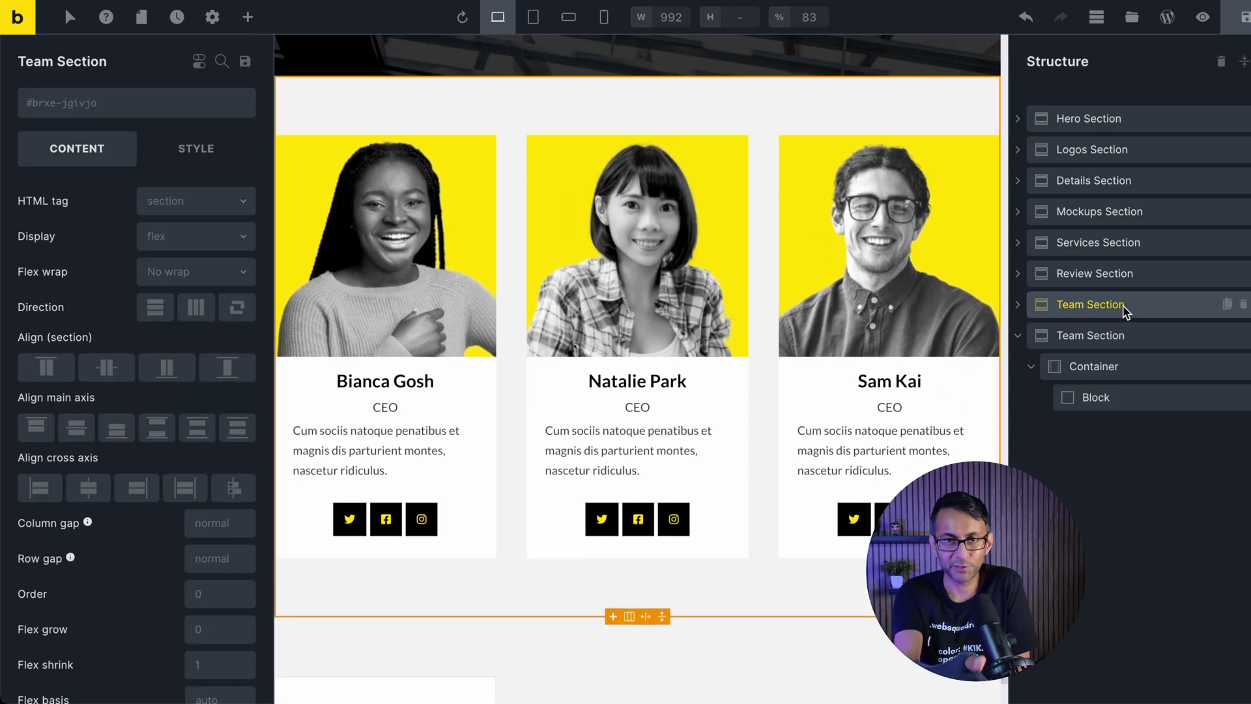
click(1088, 339)
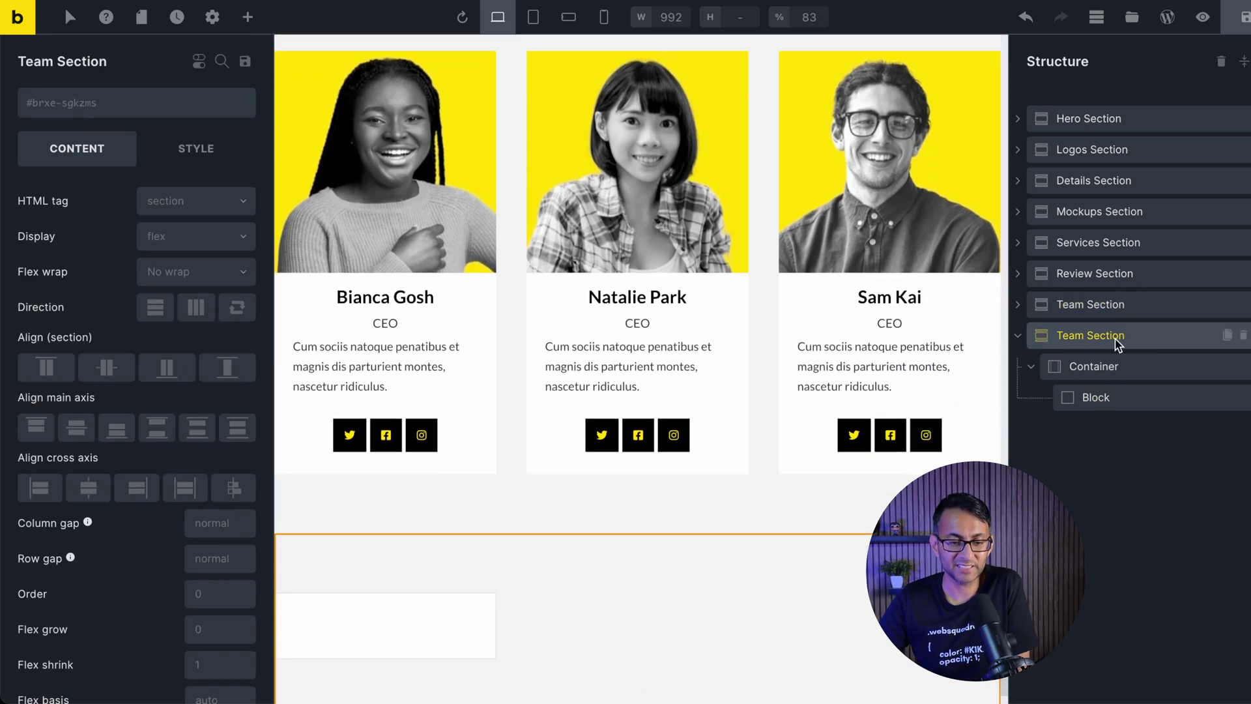
double_click(1076, 337)
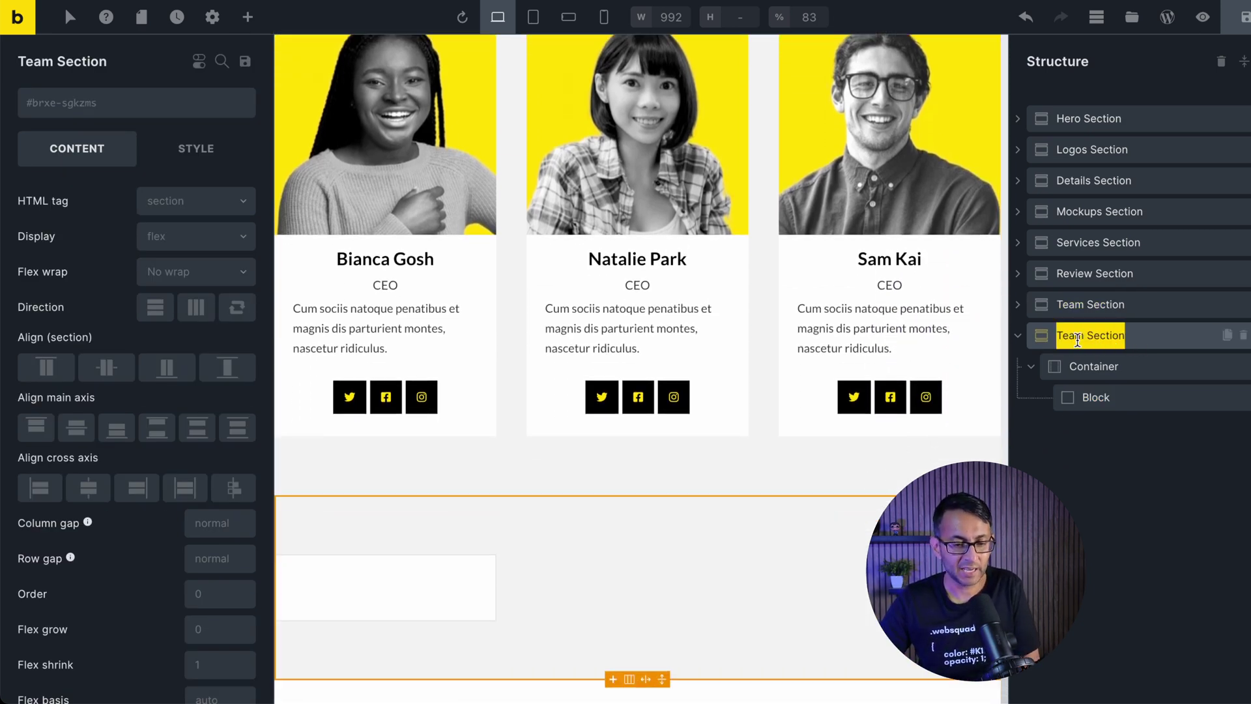
text(Contact Section)
key(Return)
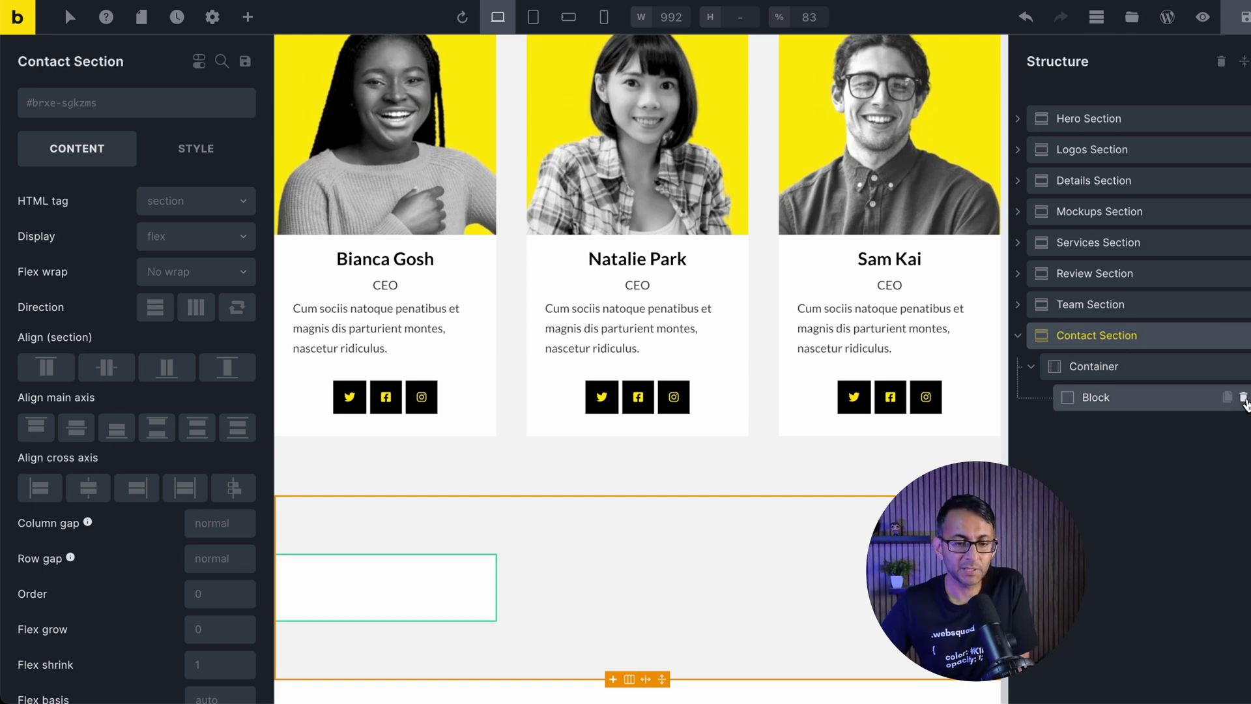
click(1243, 397)
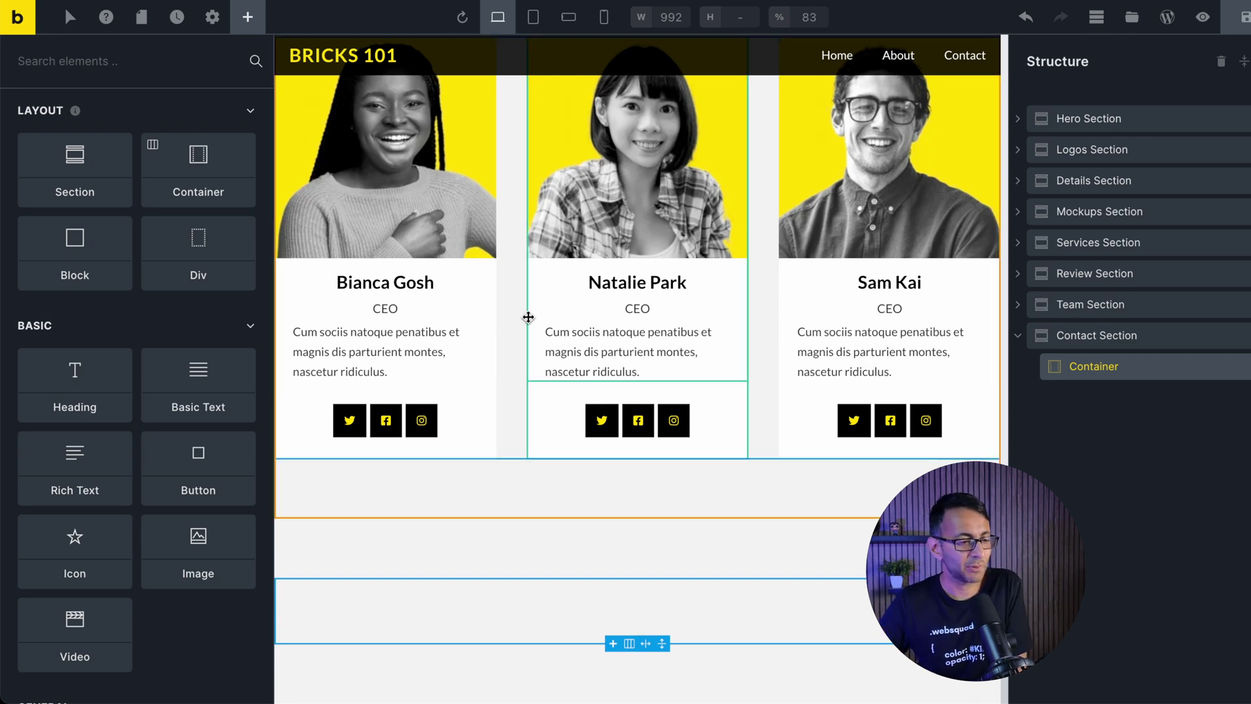
Find 'form' in the Elements panel, add a Form to the container and select it.
text(form)
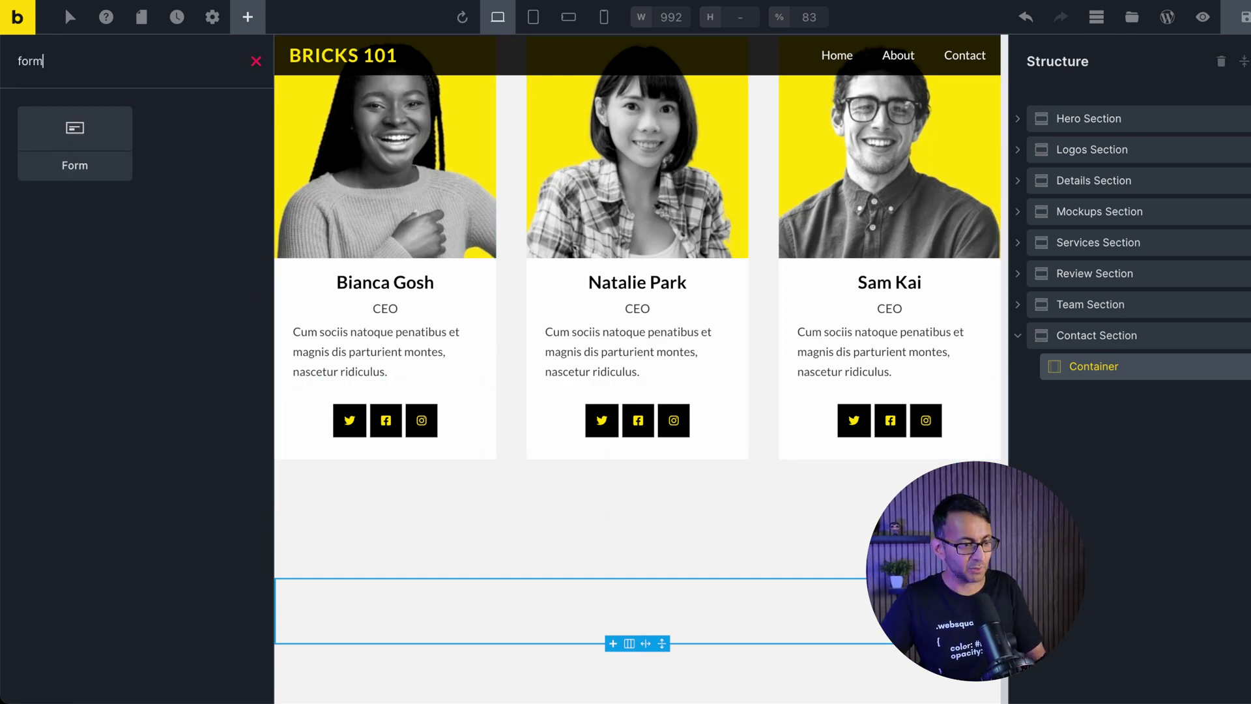
click(89, 134)
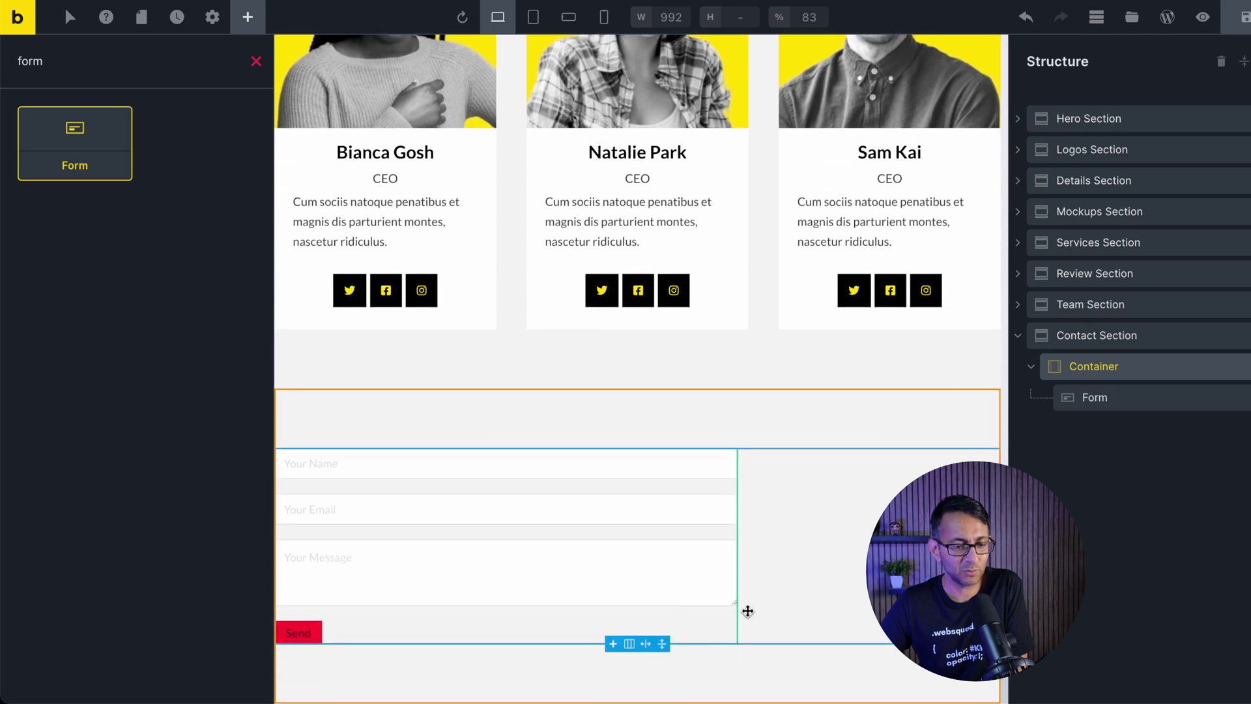
click(1118, 405)
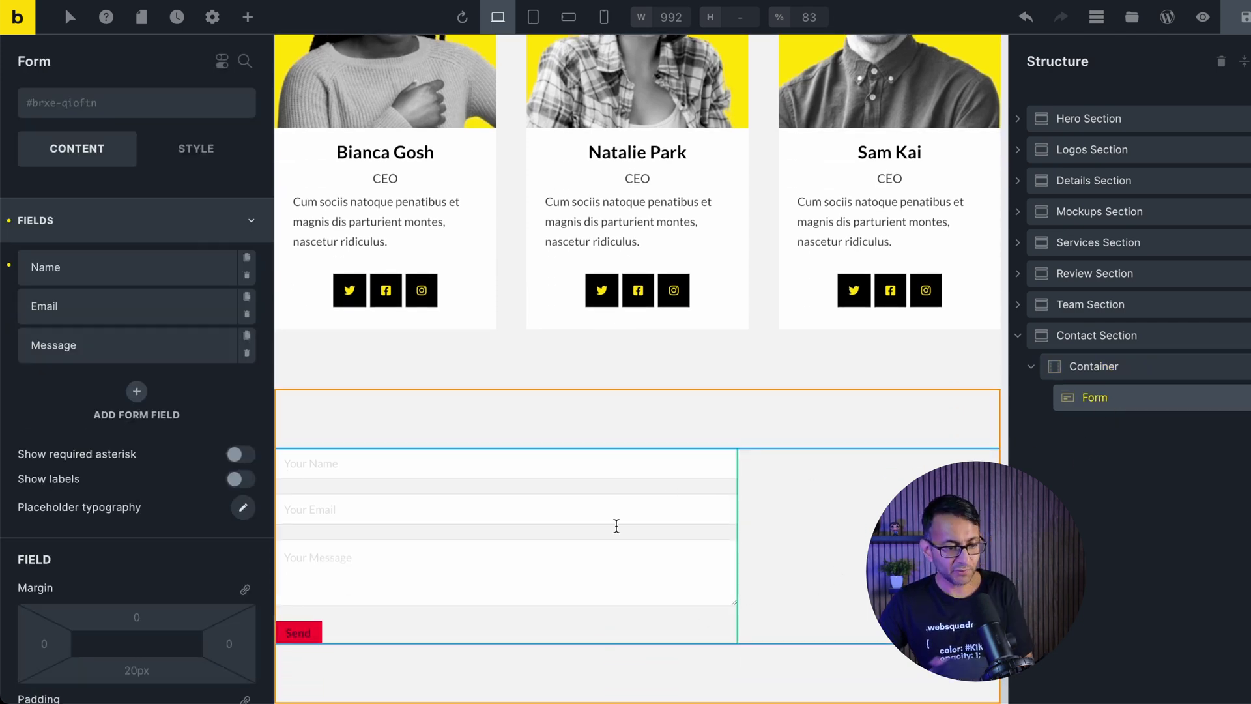
scroll(377, 556, up, 1)
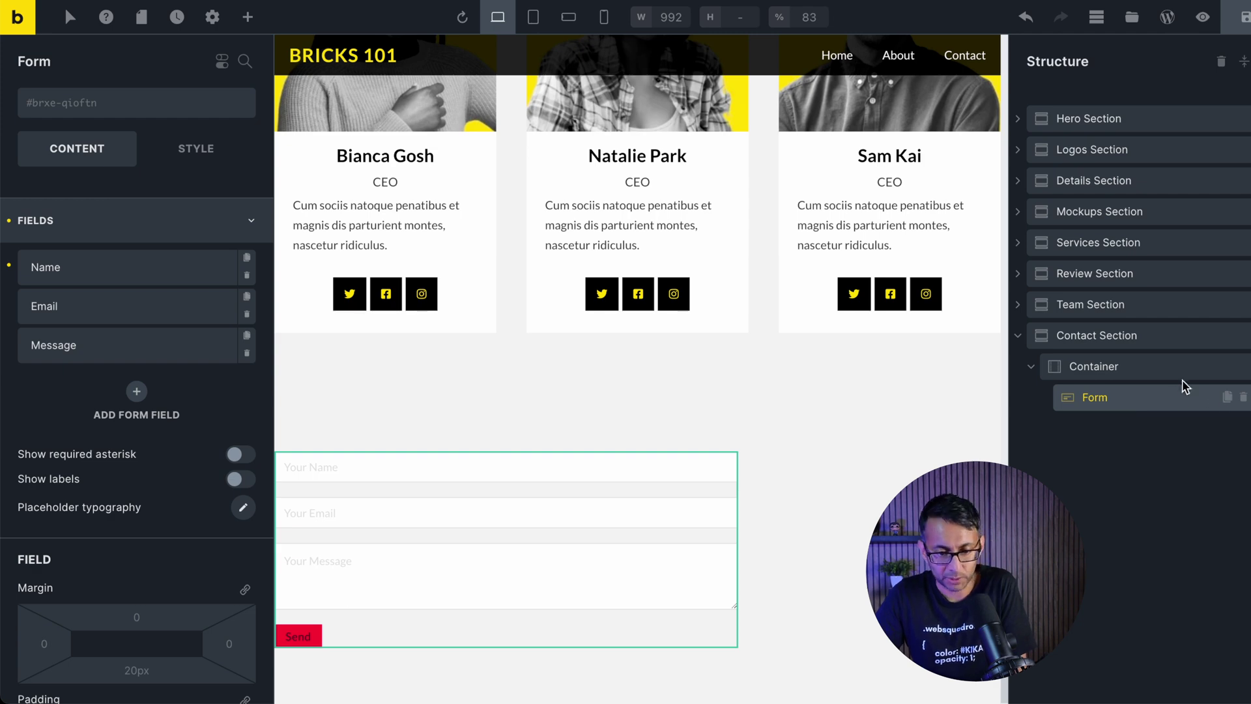
Inspect the Contact Section's layout style settings and its container's width.
click(1153, 346)
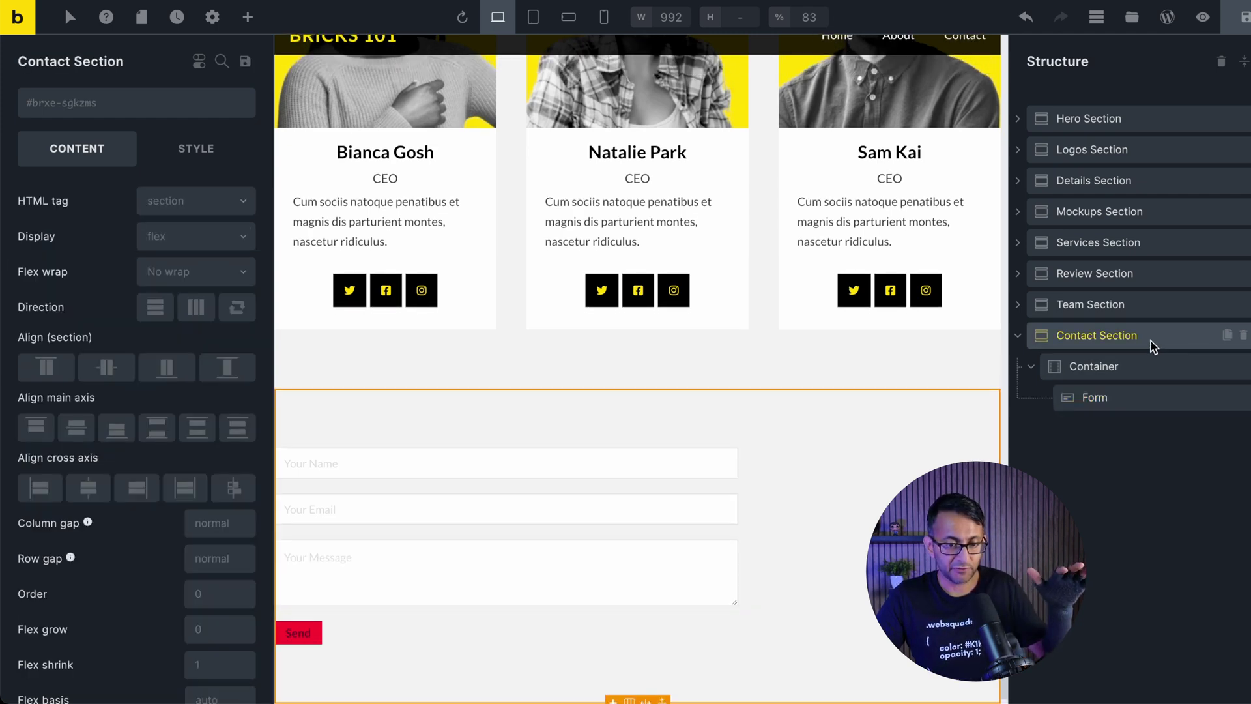
click(198, 149)
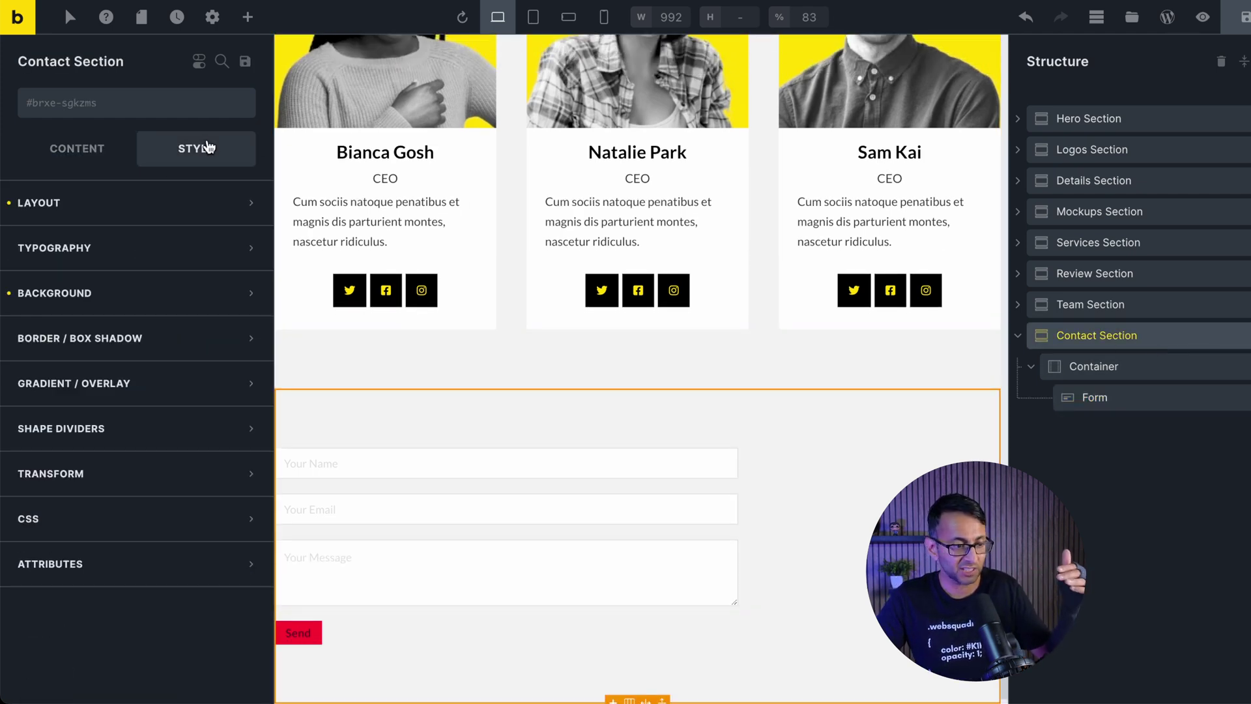
click(117, 207)
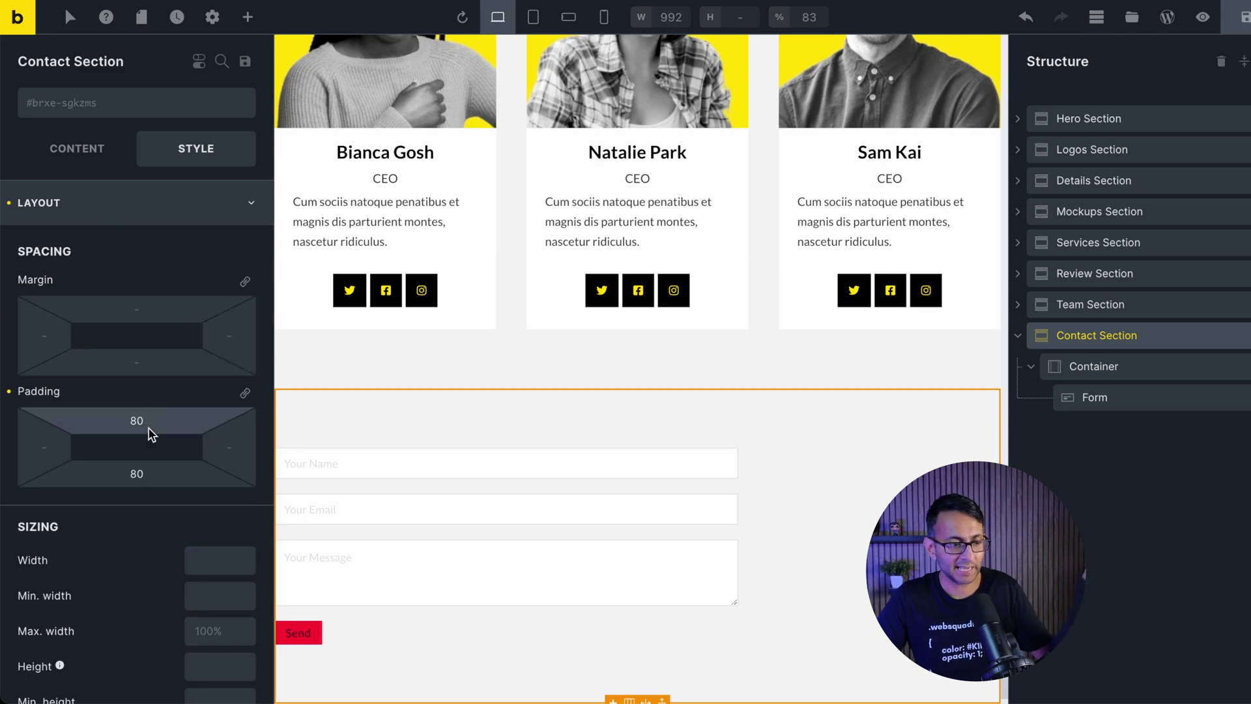
click(142, 203)
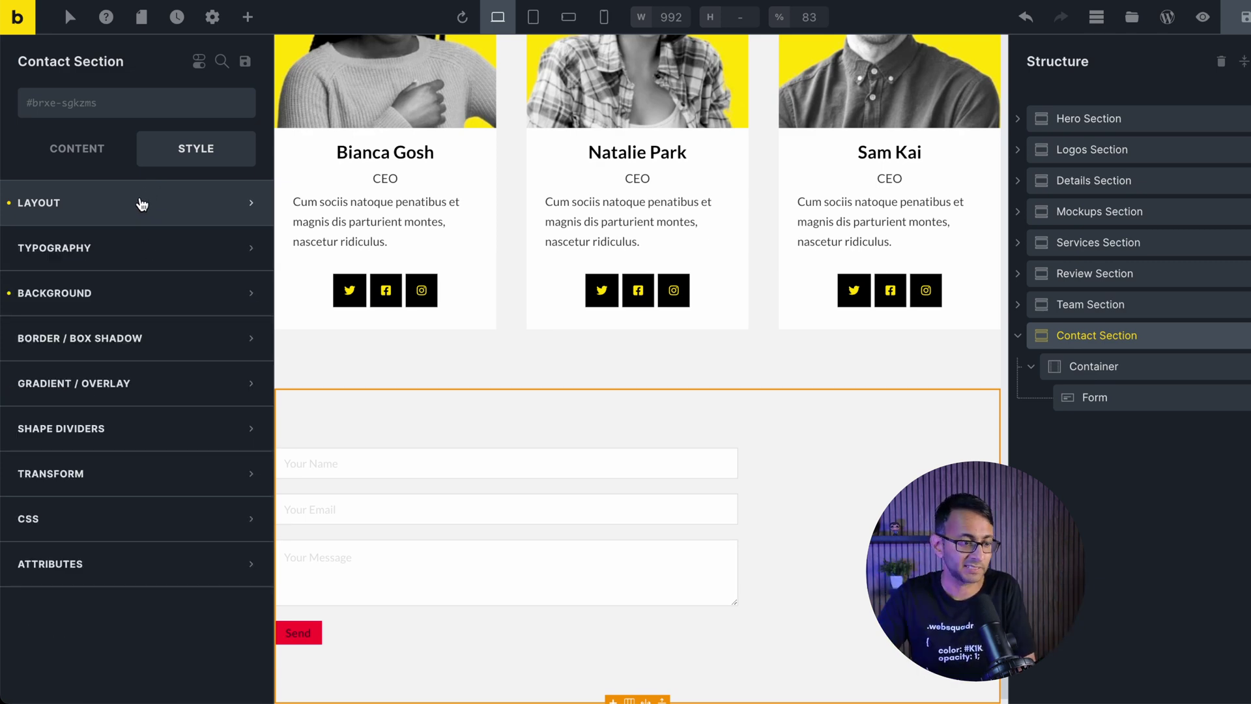
click(306, 553)
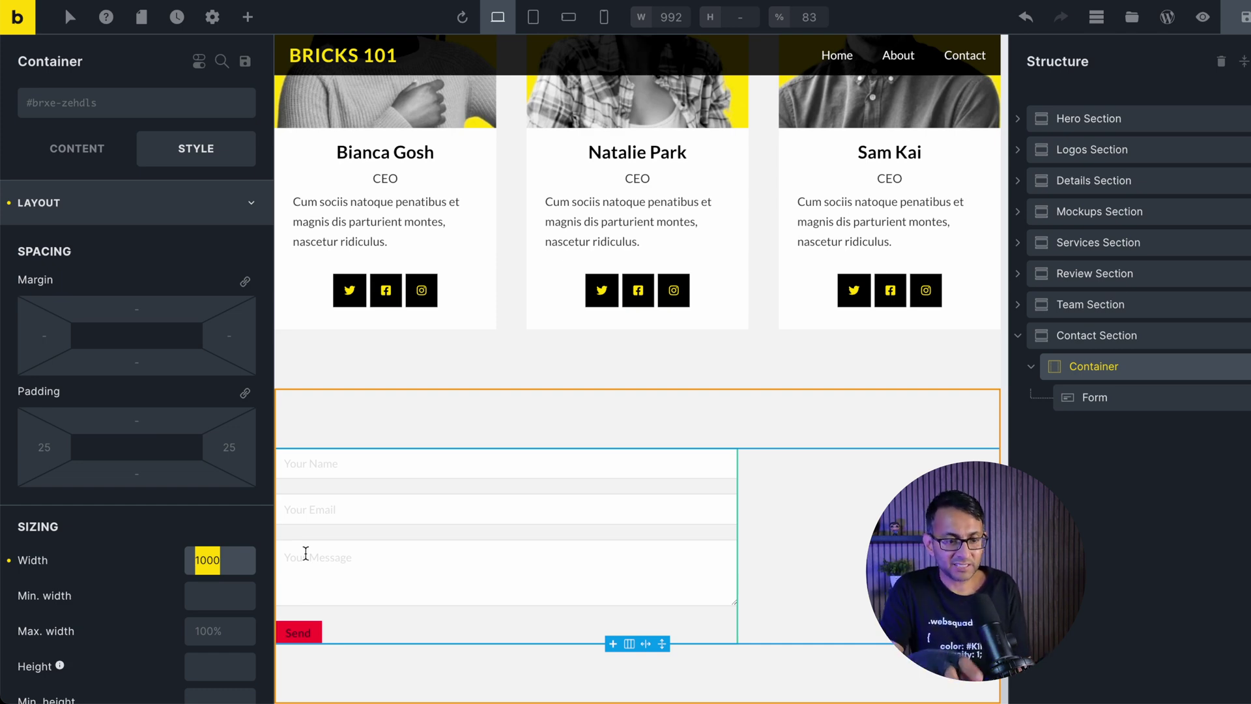
Set the form's width to 450 and add a new form field.
click(1094, 397)
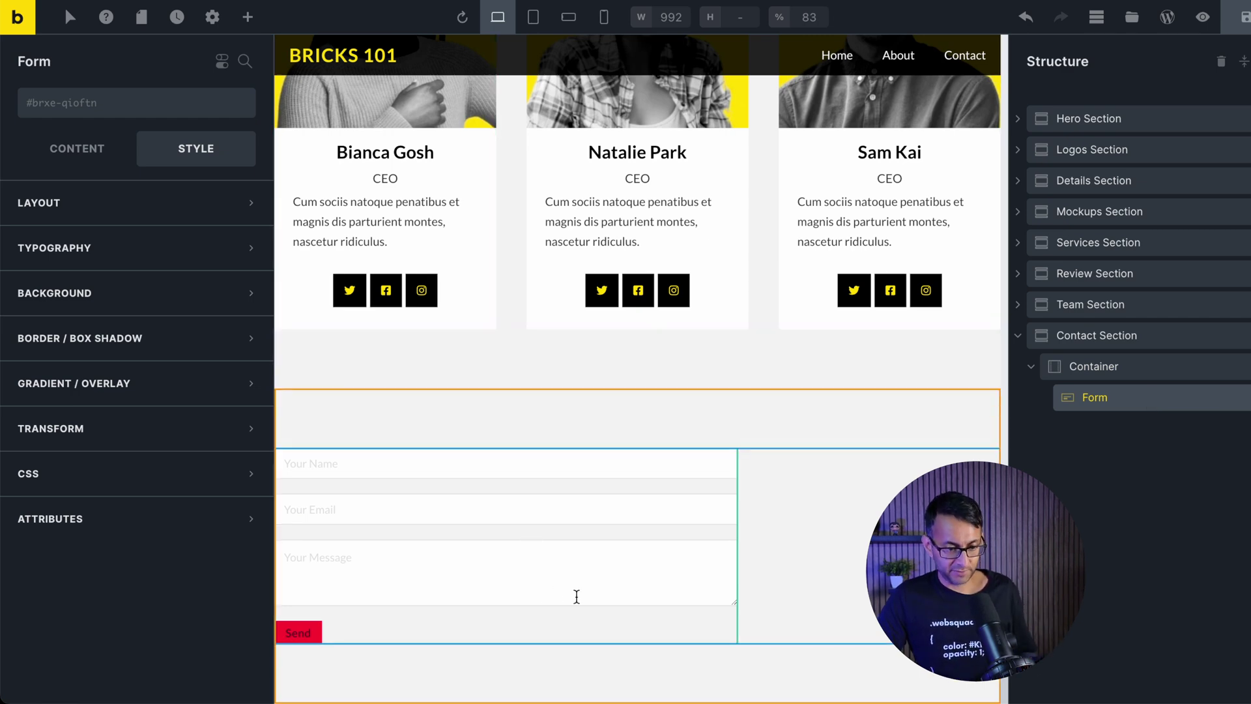
click(108, 215)
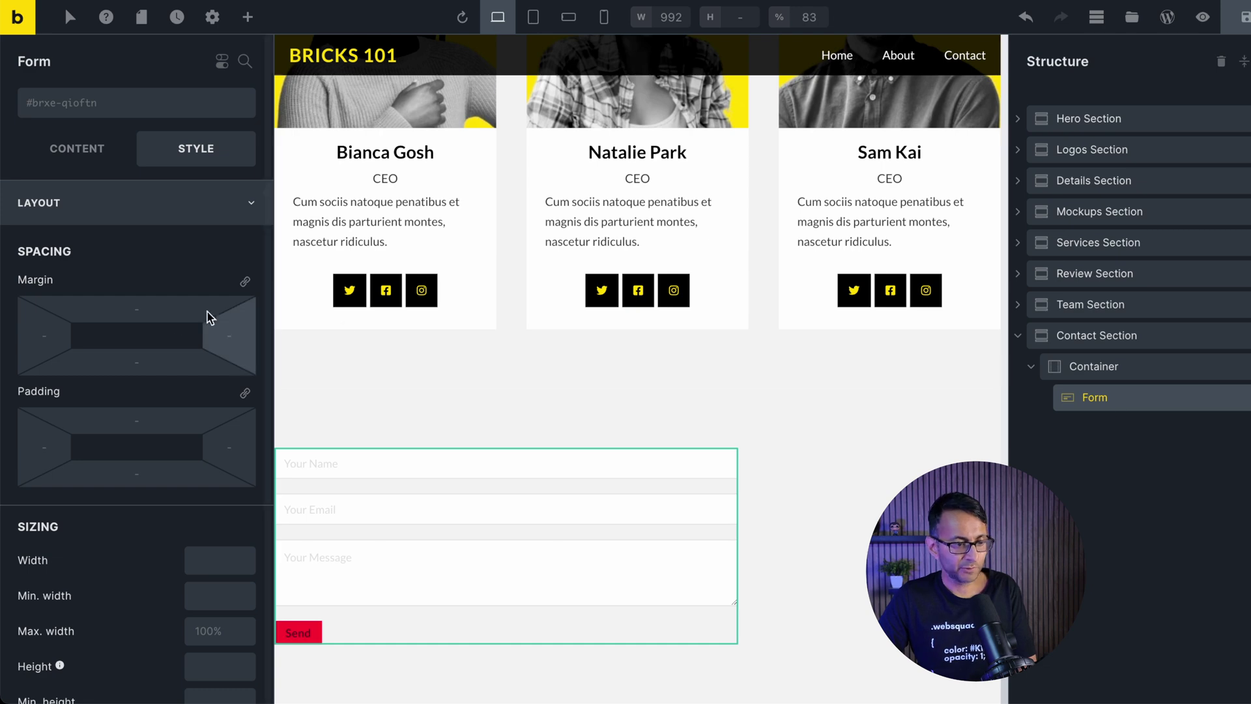
click(195, 558)
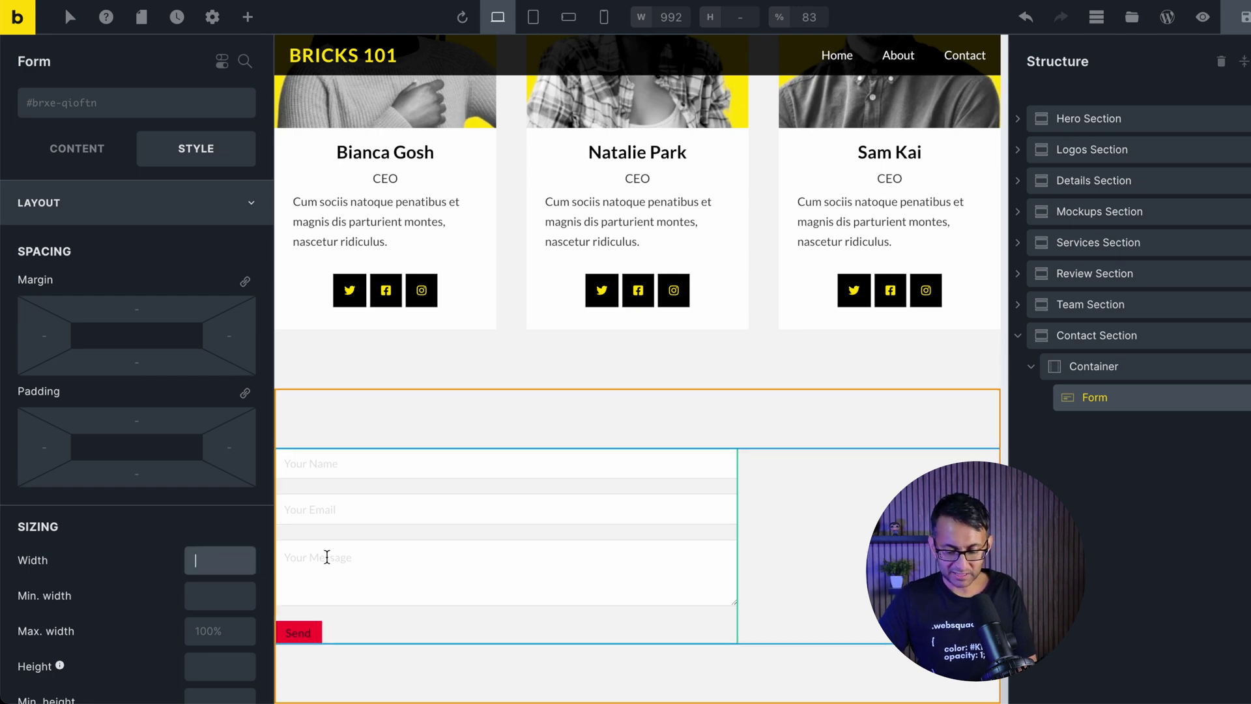
text(450)
click(77, 148)
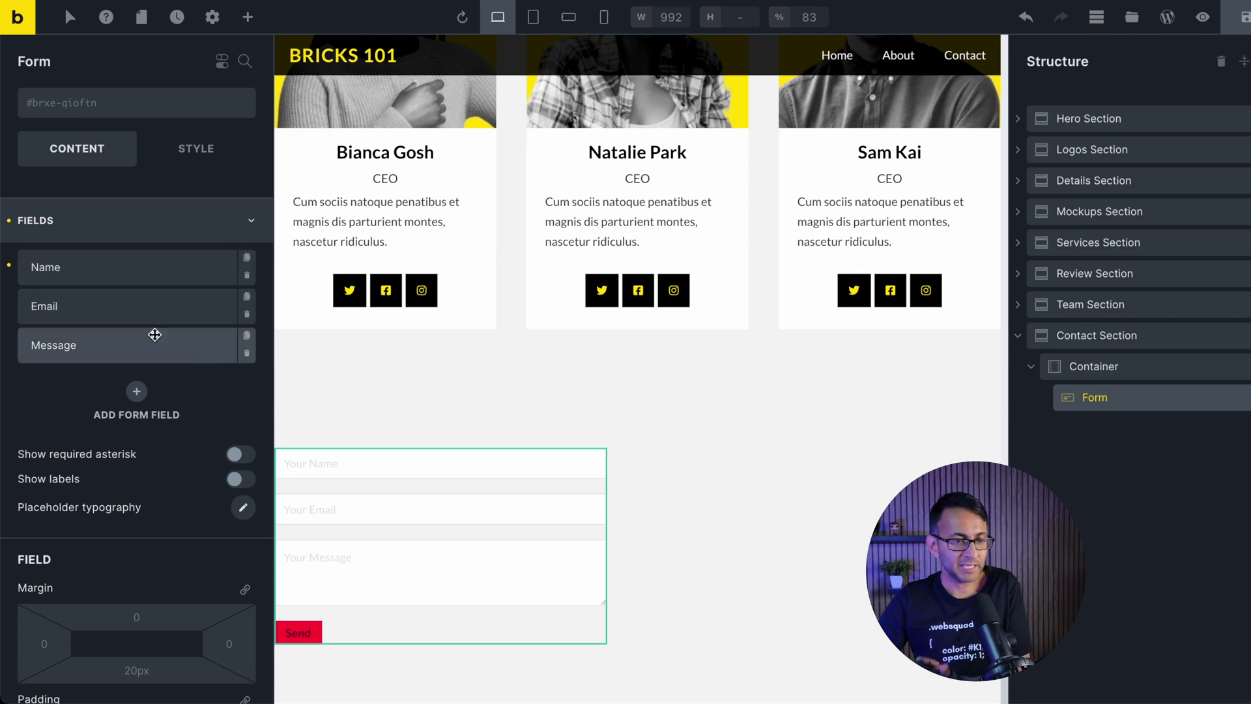
click(136, 391)
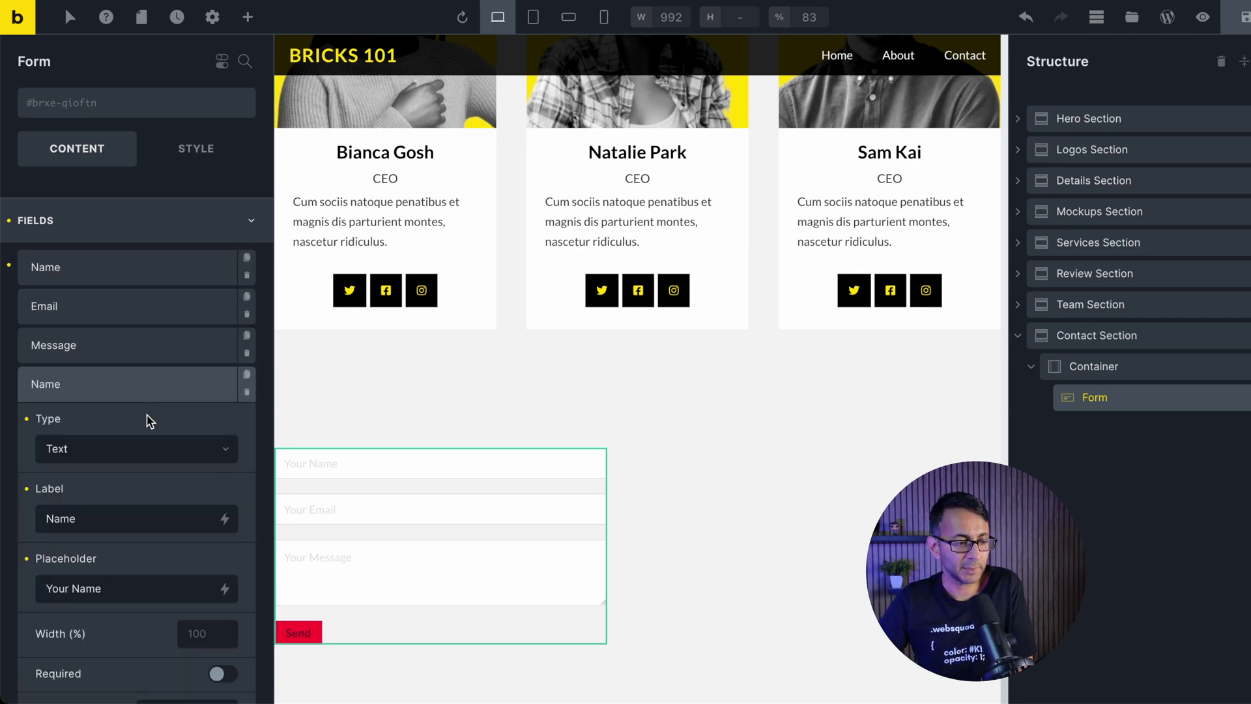
Make the new field a Checkbox labelled 'What are you interested in?' with no placeholder.
click(153, 449)
scroll(181, 579, down, 2)
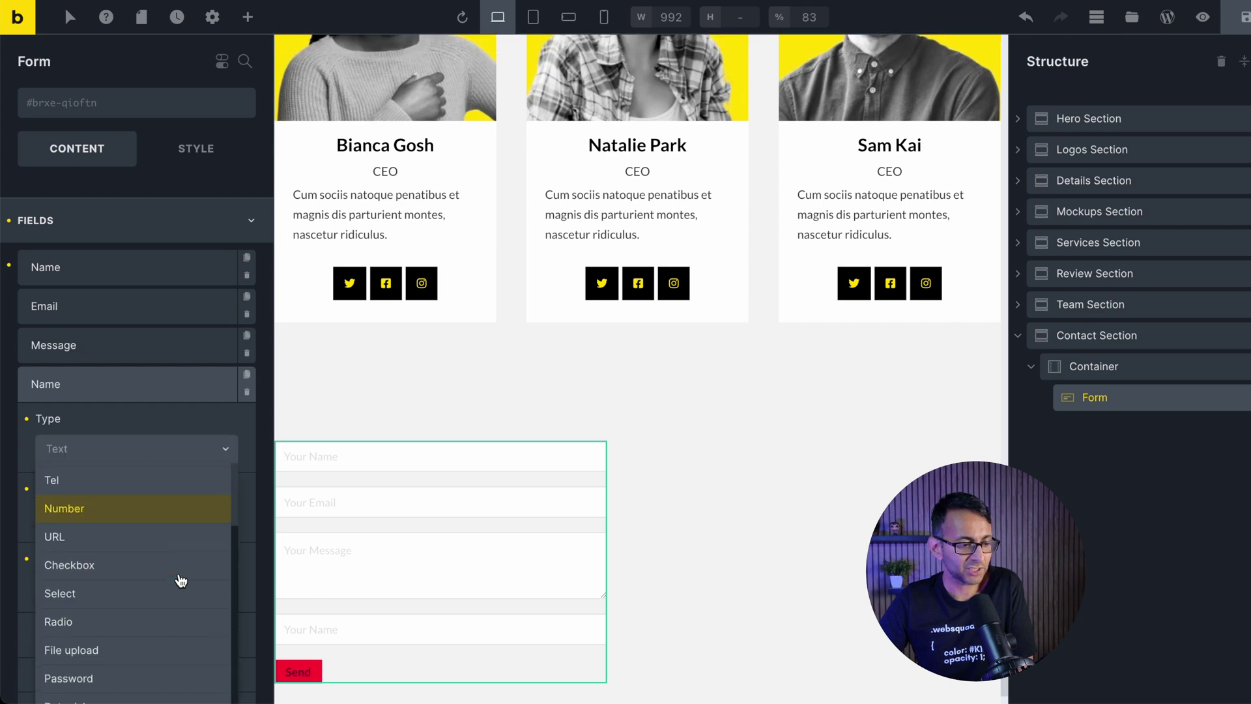
scroll(130, 534, up, 3)
scroll(140, 594, down, 2)
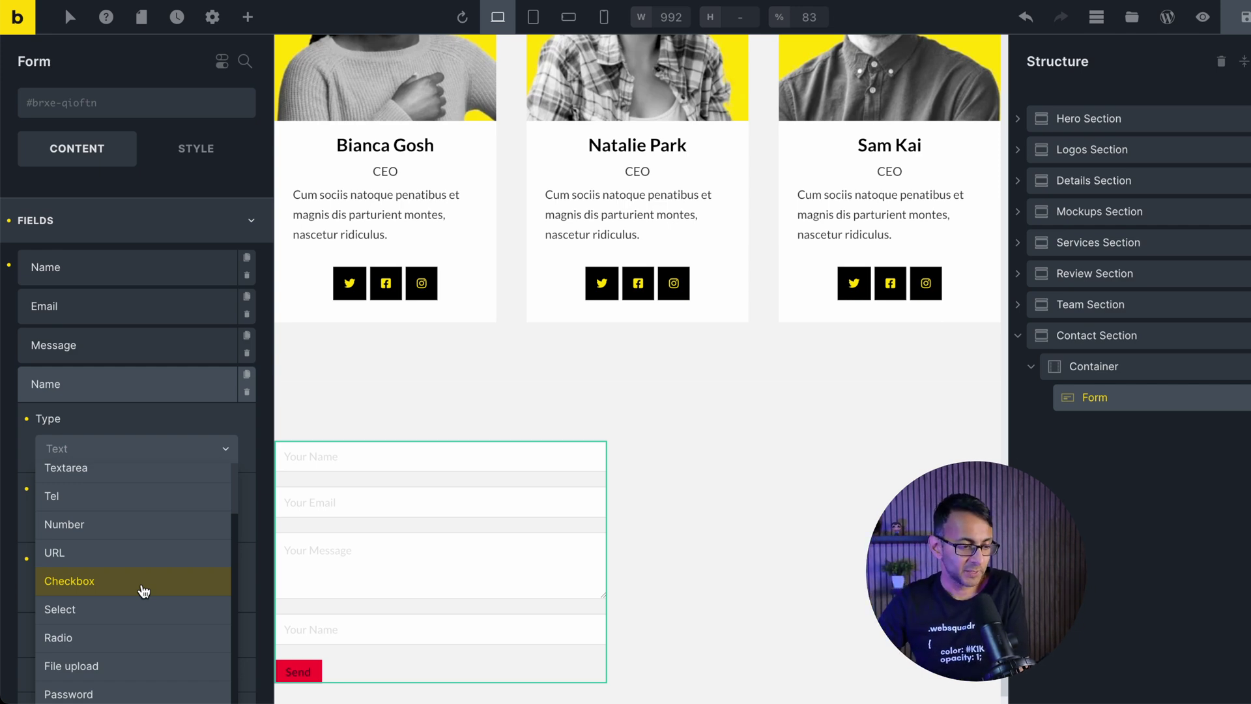
click(143, 590)
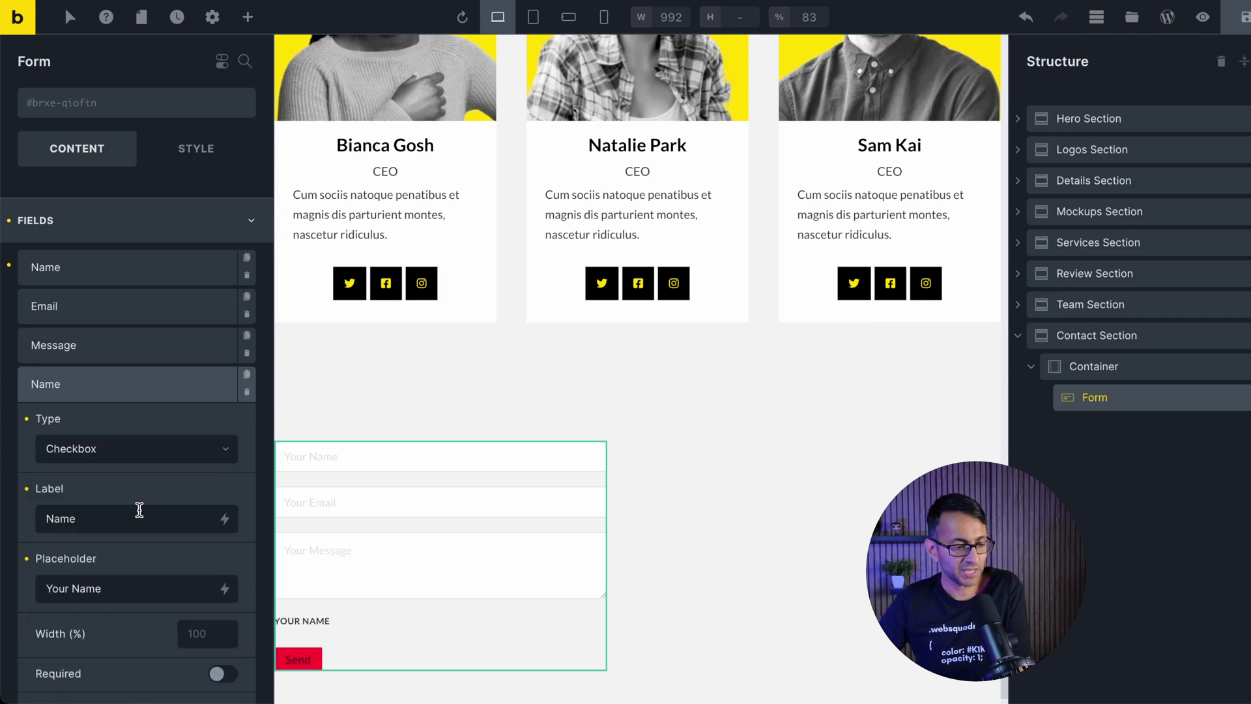
drag(133, 514, 4, 507)
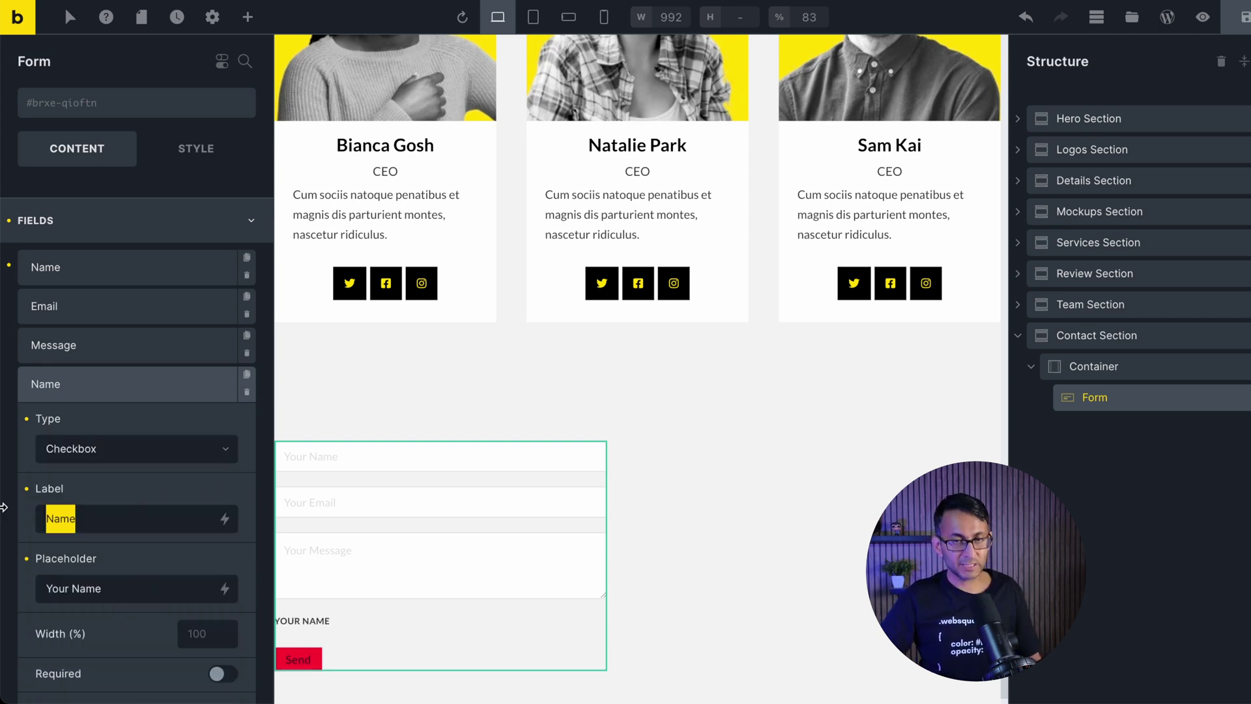
text(What are you interested in?)
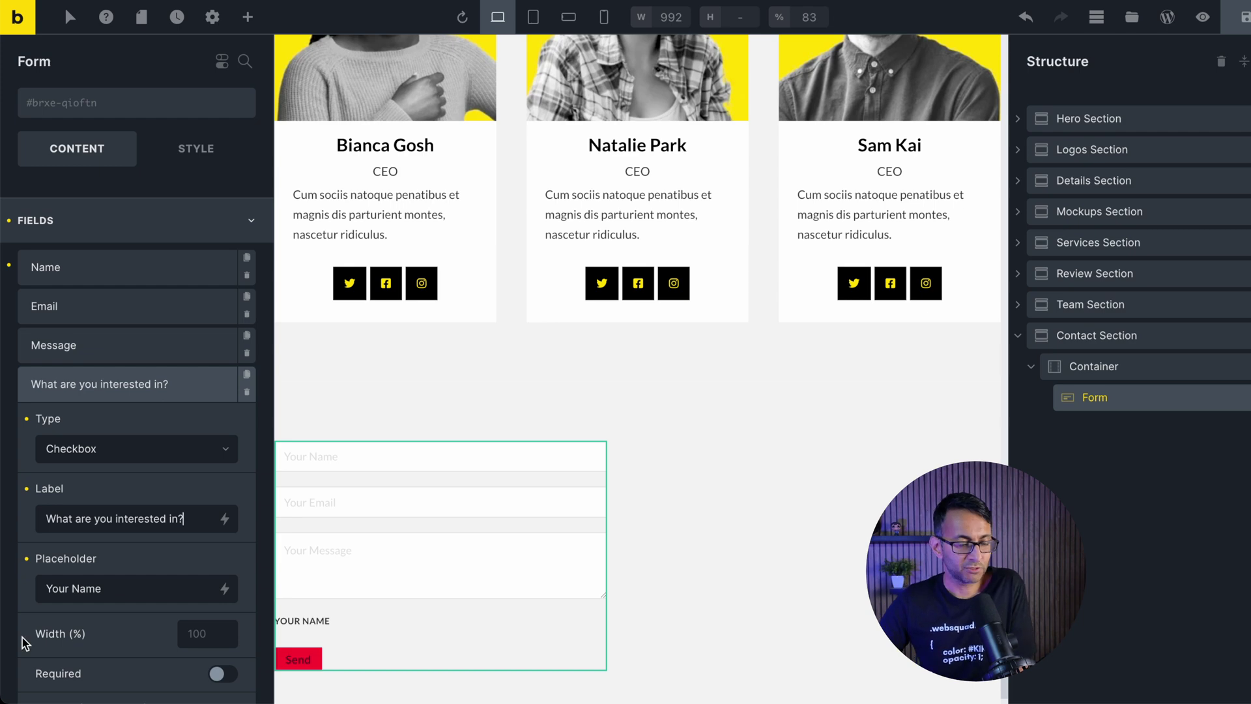
drag(128, 587, 4, 586)
scroll(130, 456, down, 3)
key(BackSpace)
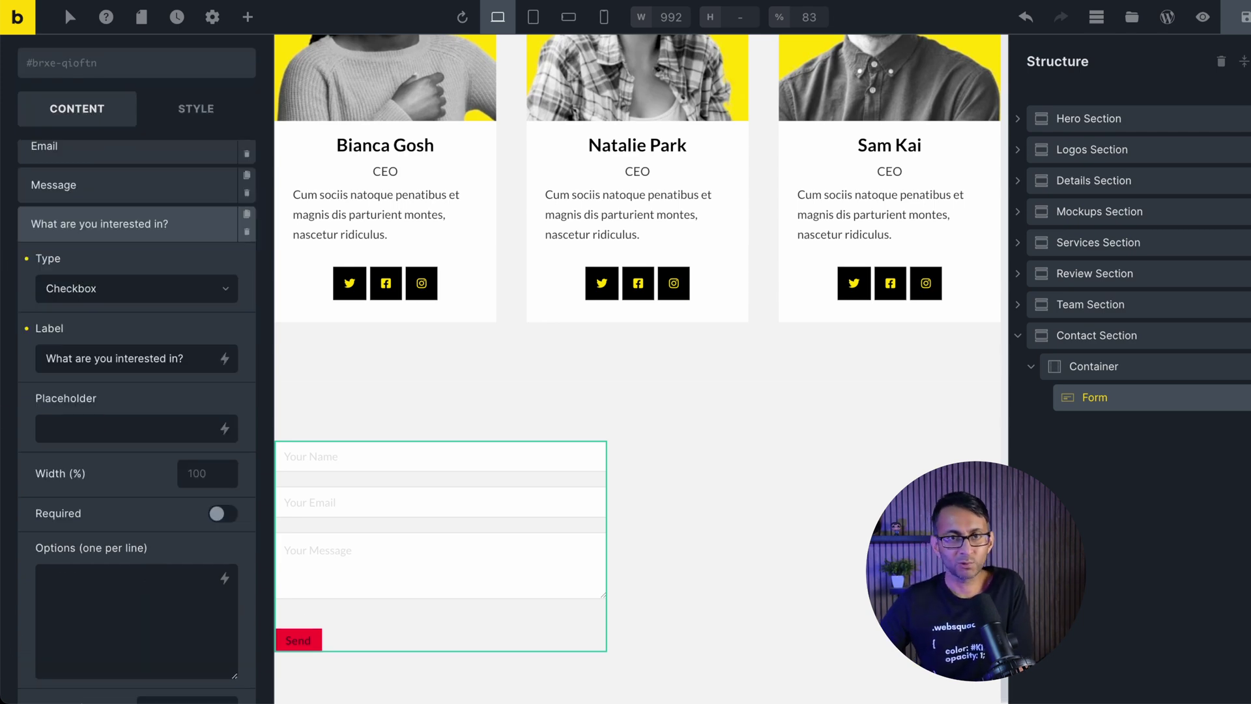
Enter options General Message, Web Design, SEO, Page Performance, Collaboration; drag field above Message.
click(118, 589)
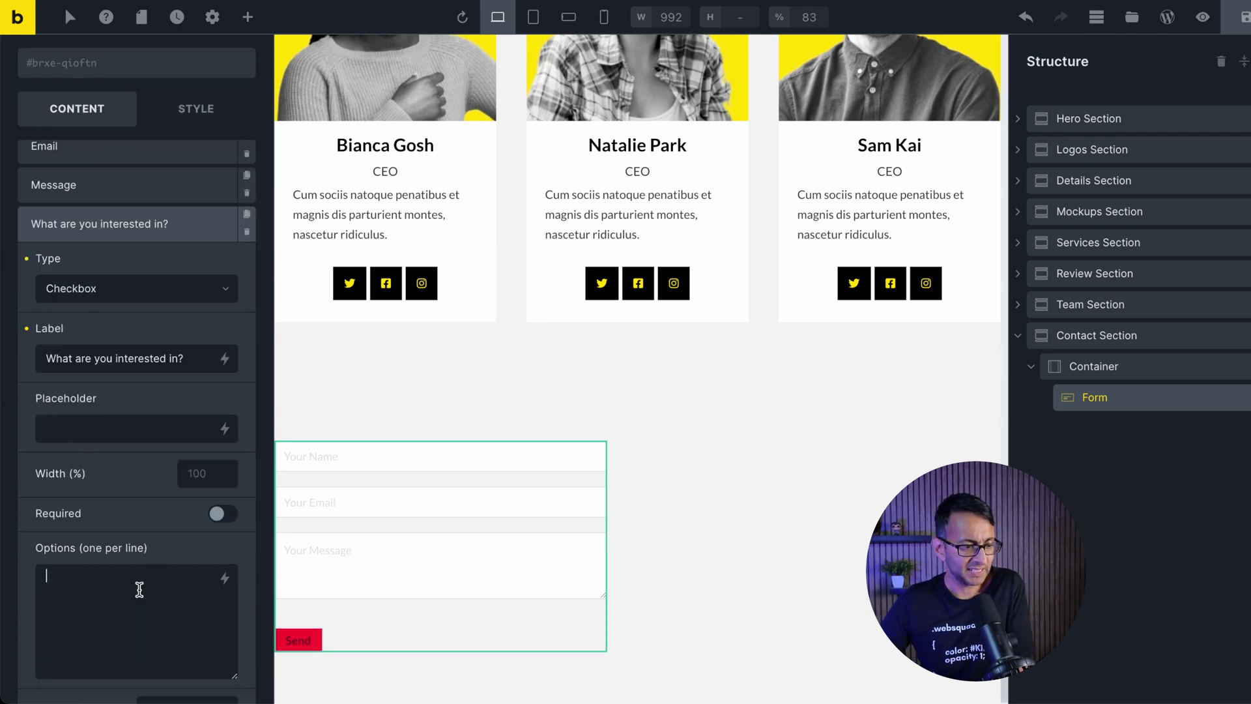
text(General Message Web Design SEO Page Performance Collaboration)
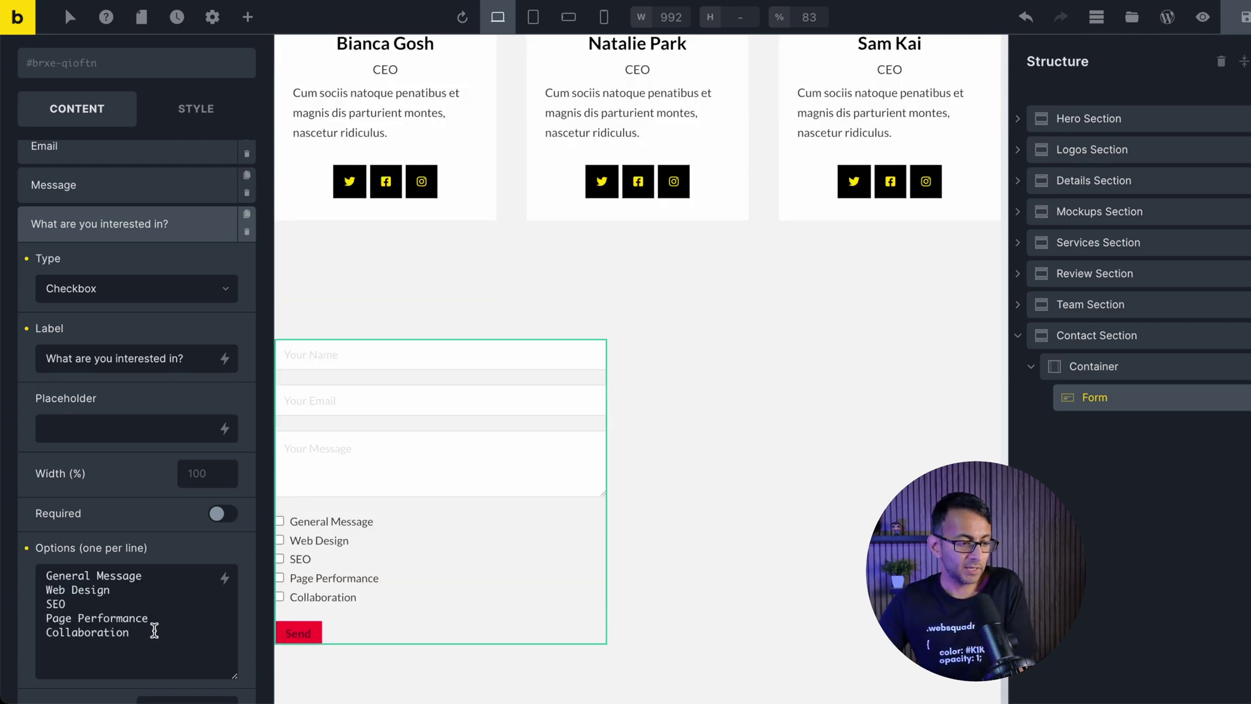
scroll(162, 617, down, 1)
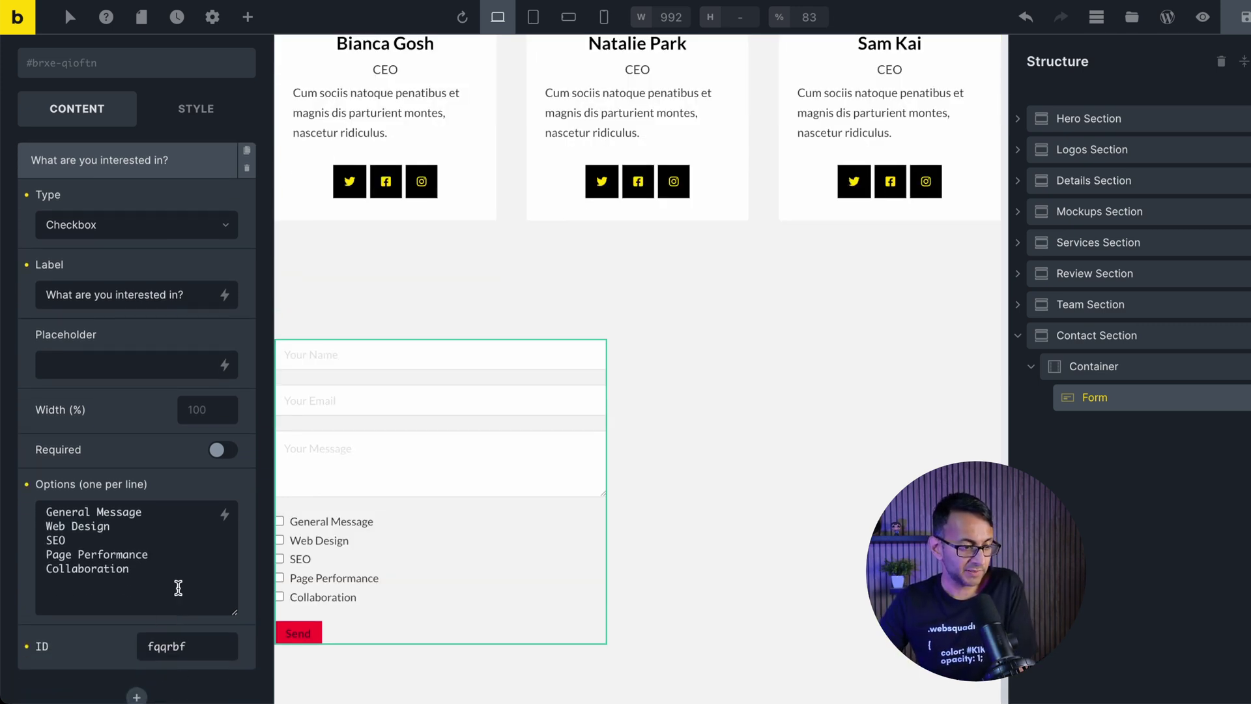
scroll(101, 237, up, 1)
click(101, 236)
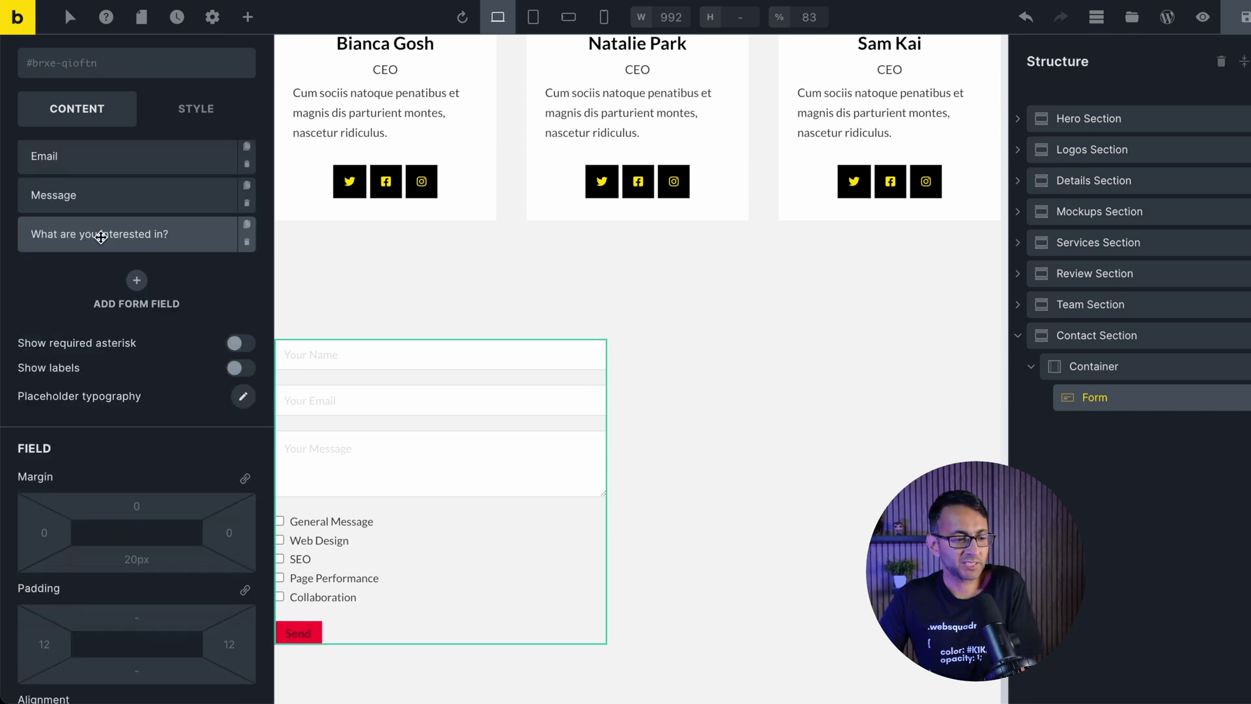
click(101, 237)
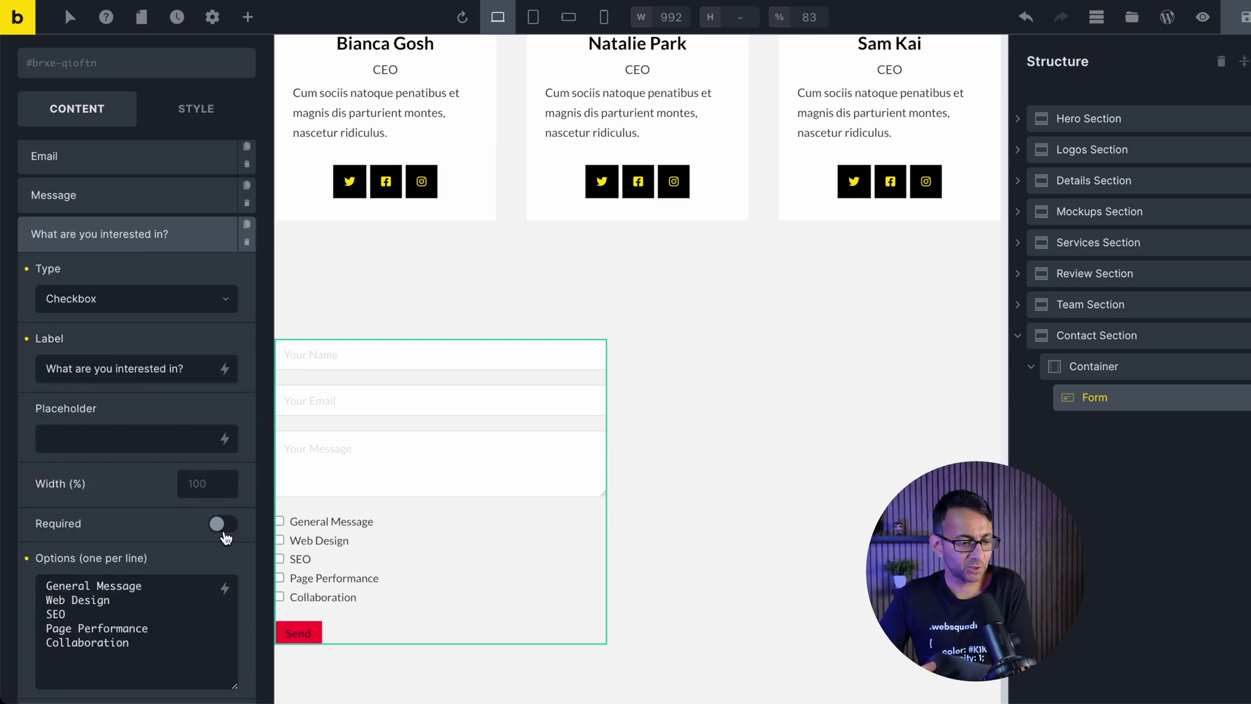
click(129, 240)
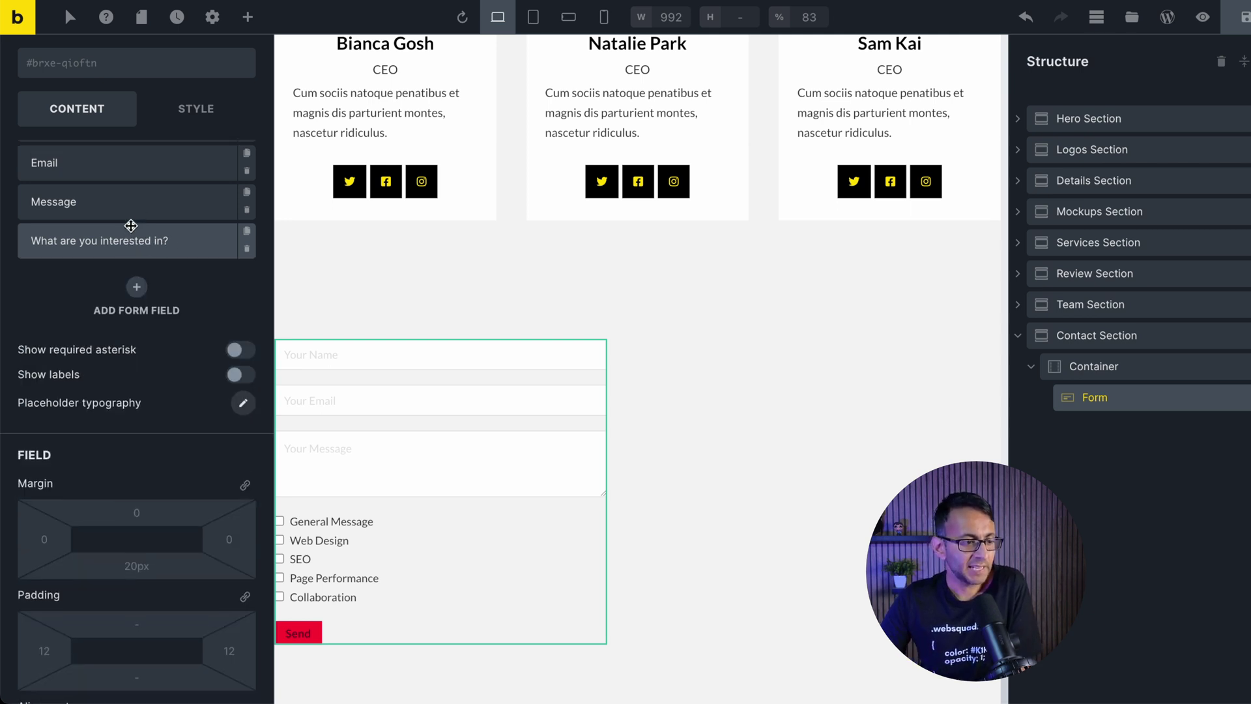
scroll(131, 226, up, 3)
drag(125, 386, 124, 346)
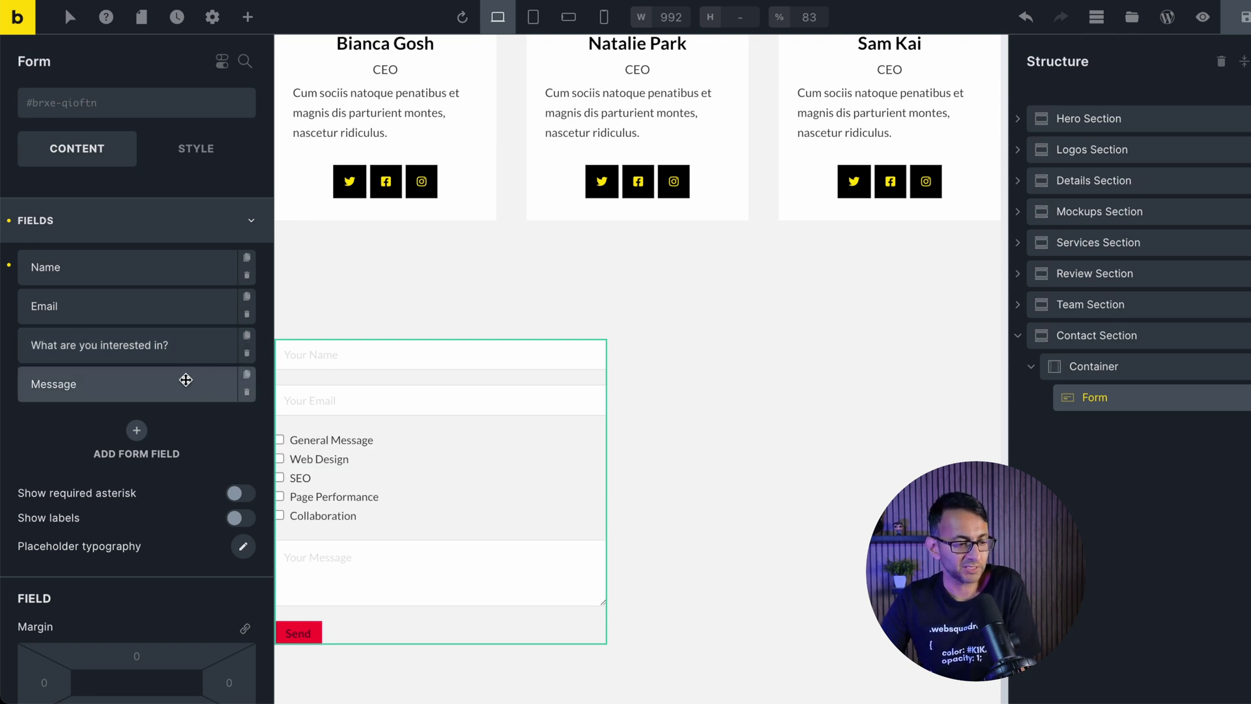
Set the Message field's height to 200.
click(163, 383)
scroll(114, 600, down, 3)
click(207, 496)
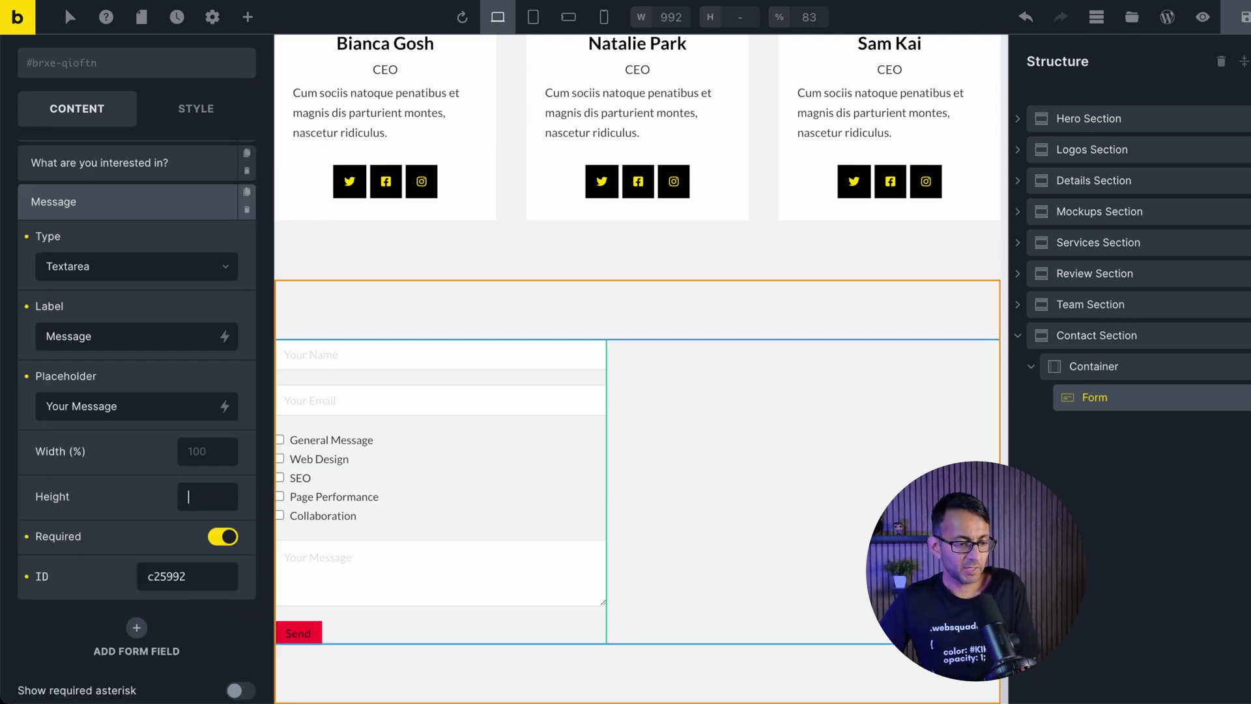
text(200)
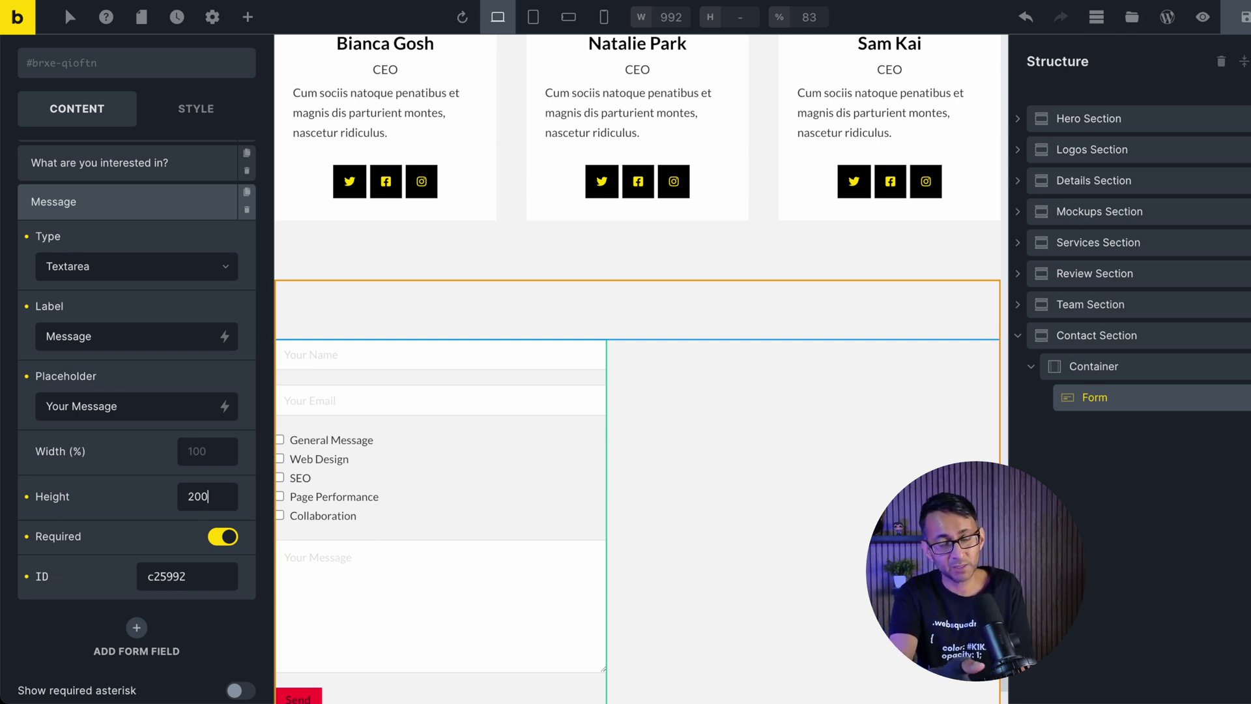
scroll(118, 265, up, 3)
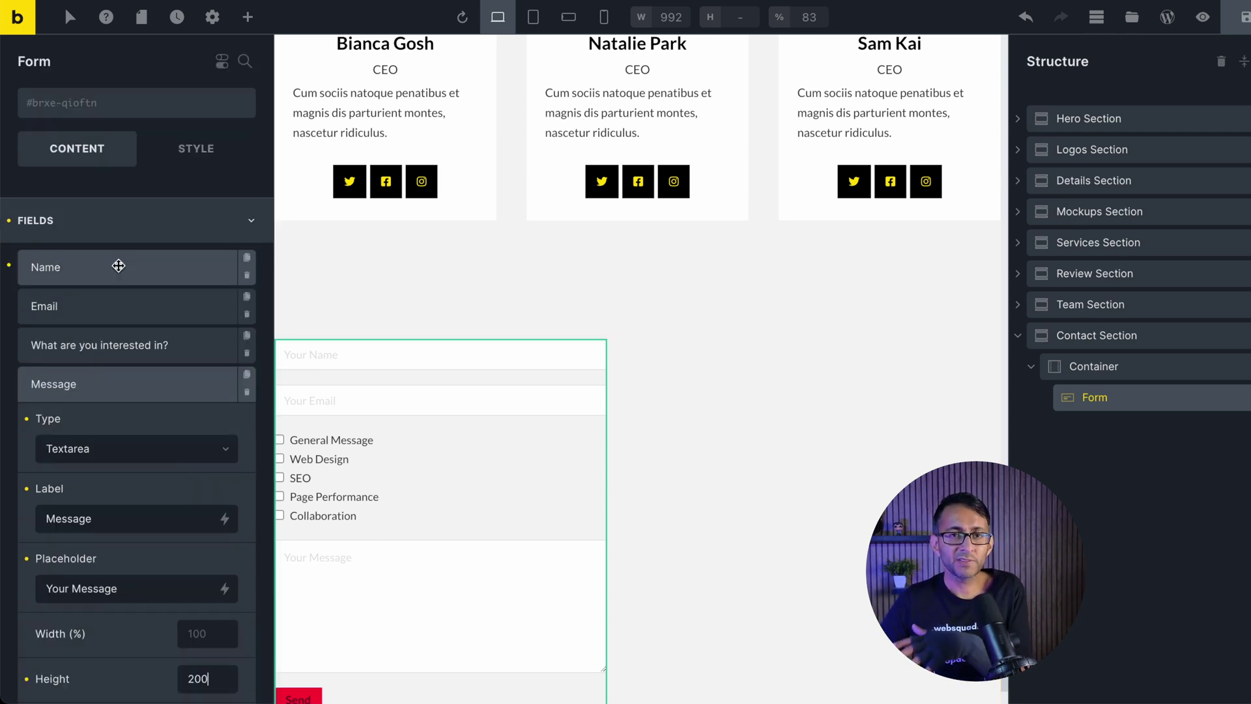
click(118, 265)
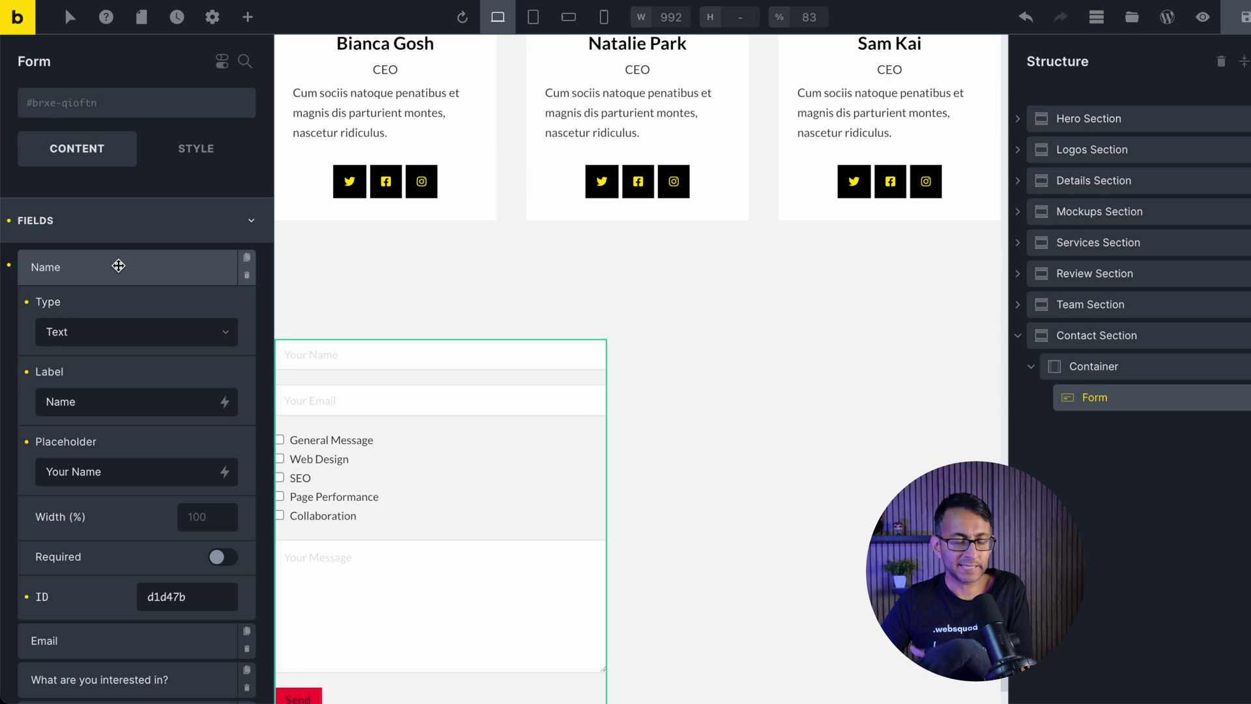
click(210, 516)
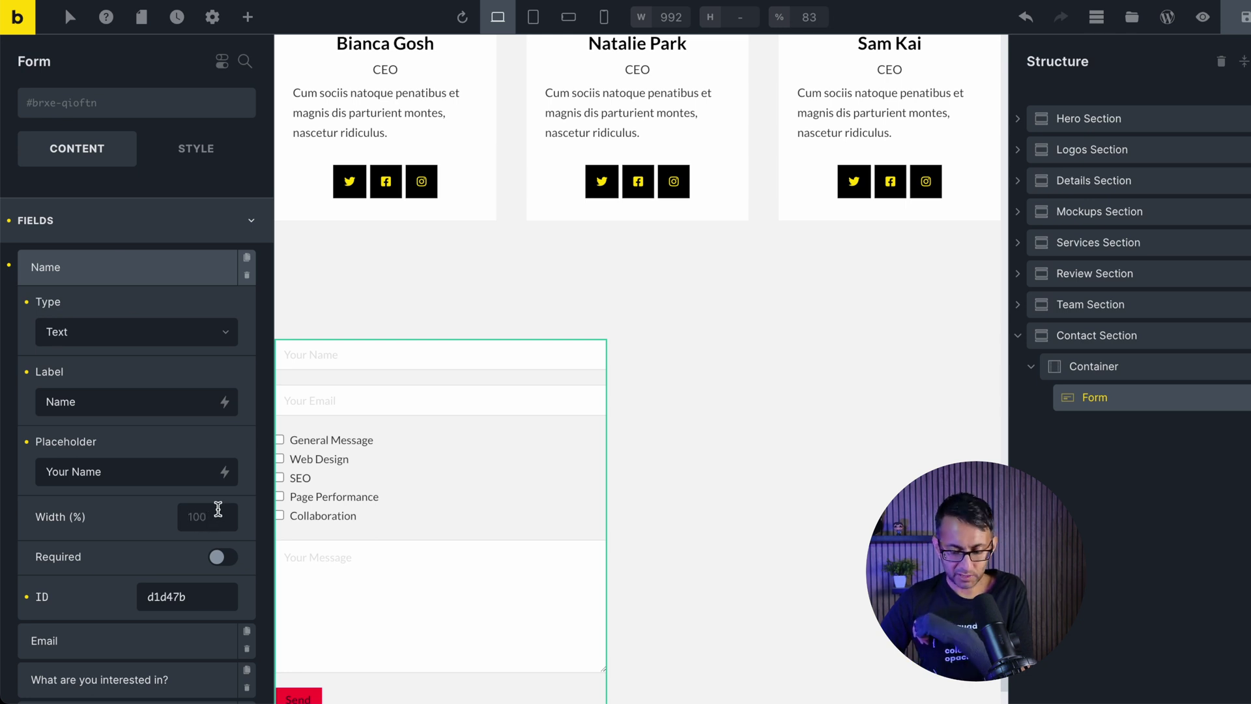
text(50)
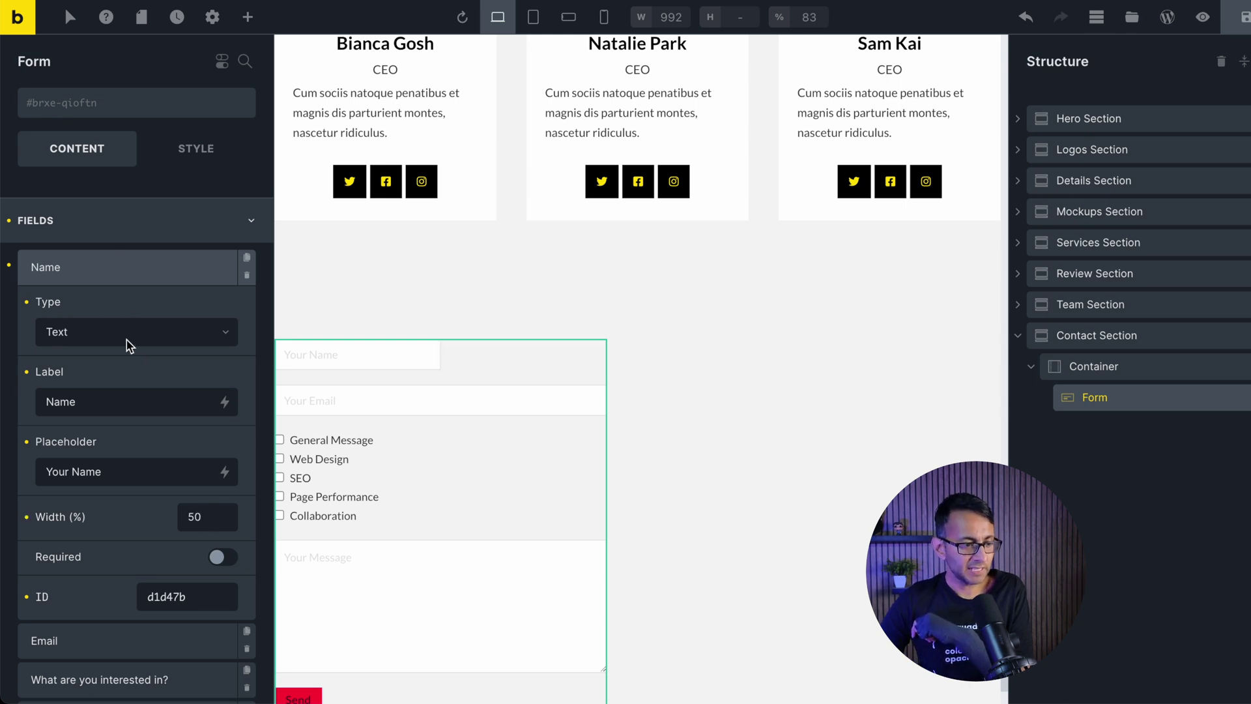
click(106, 266)
click(115, 297)
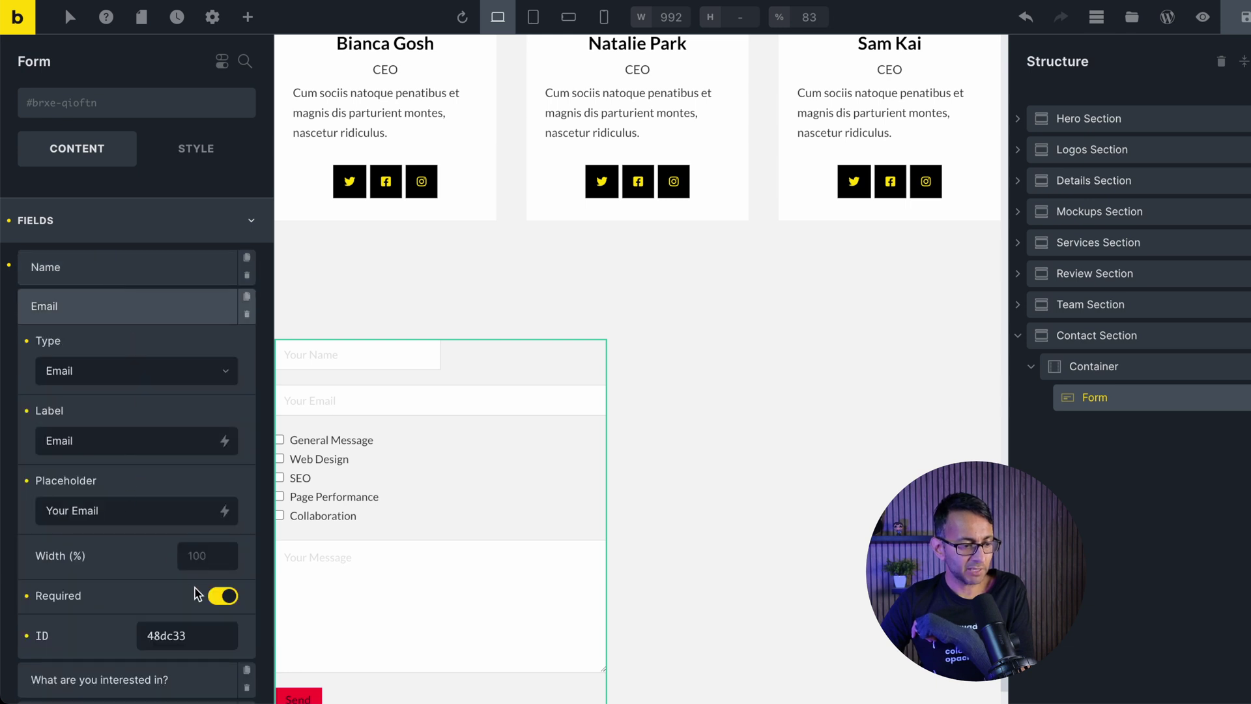
click(208, 555)
text(50)
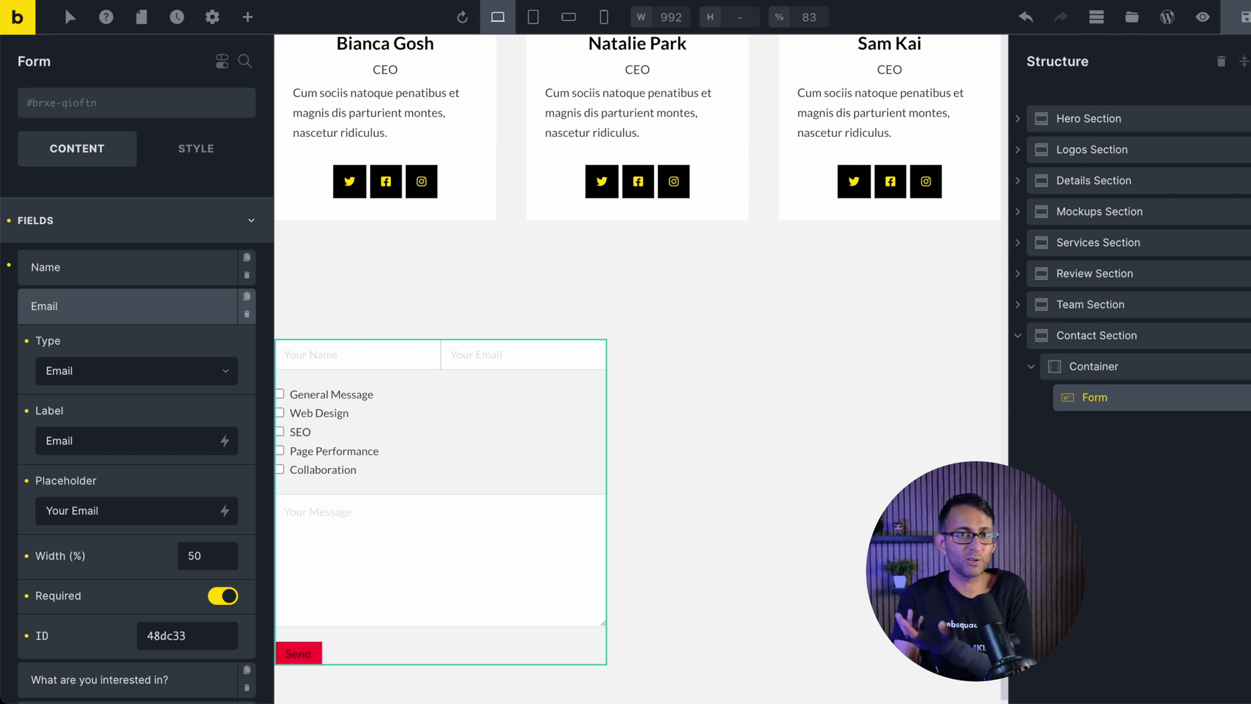
key(BackSpace)
key(BackSpace)
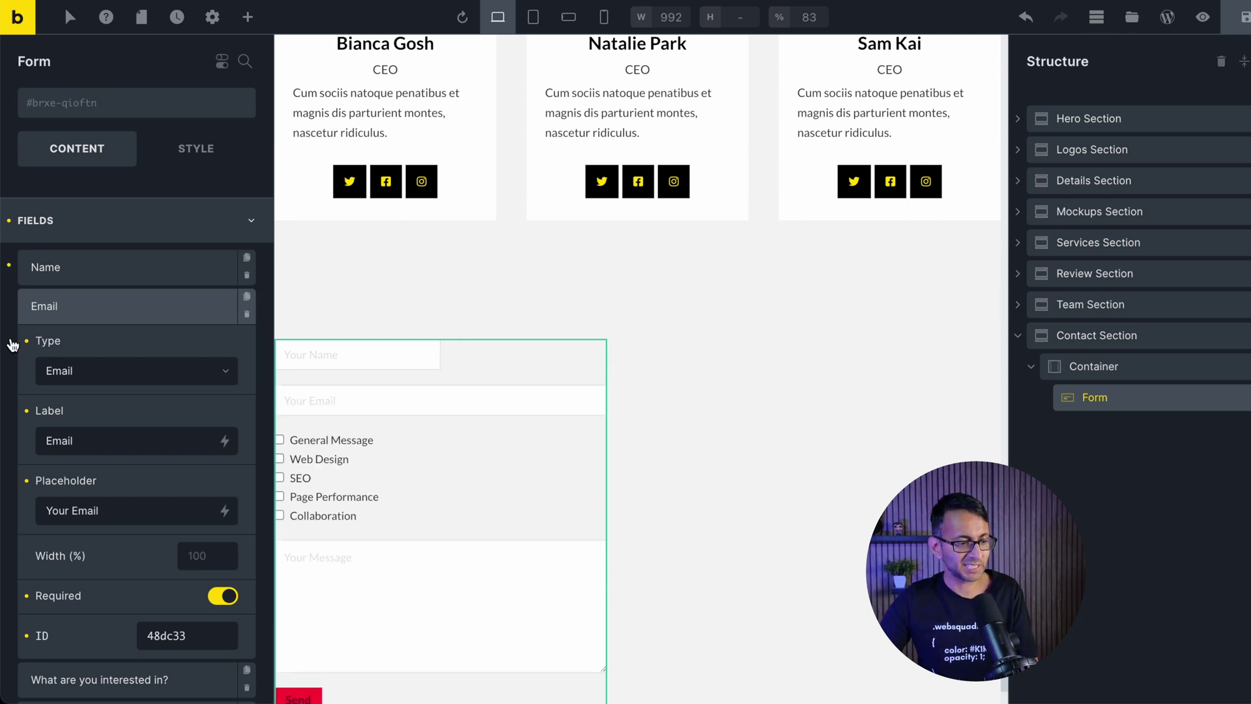
click(142, 279)
drag(209, 522, 164, 511)
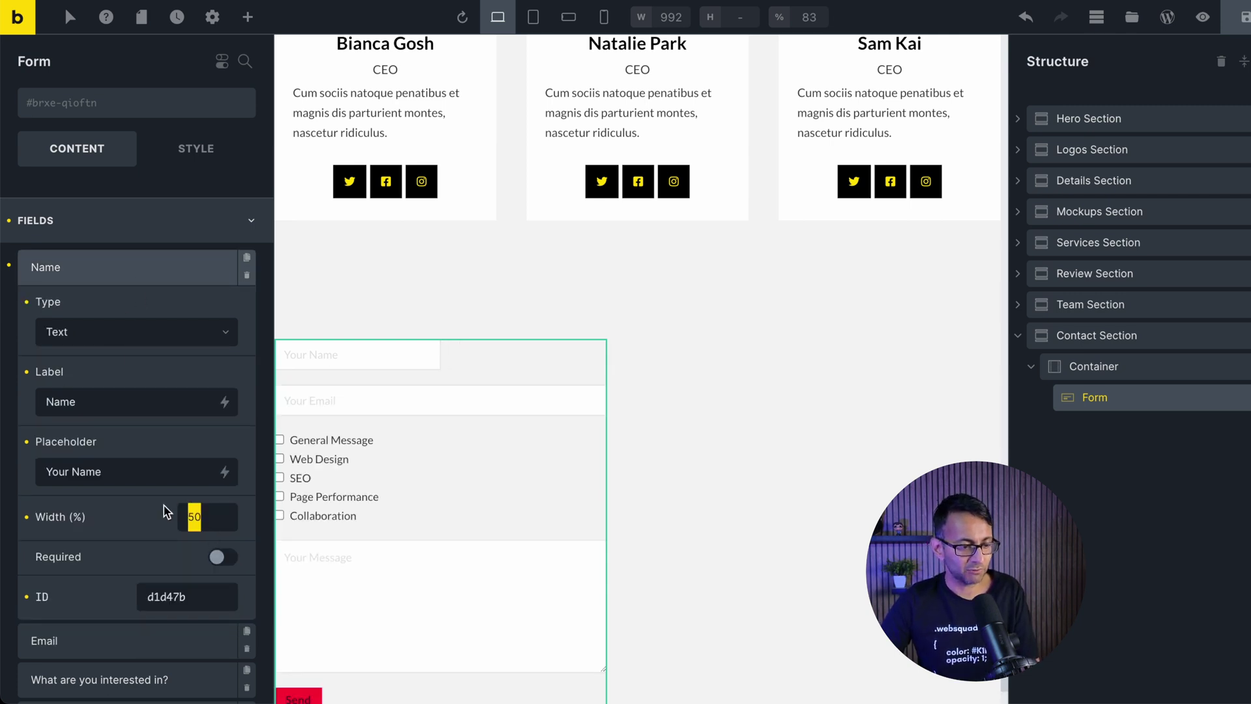
key(BackSpace)
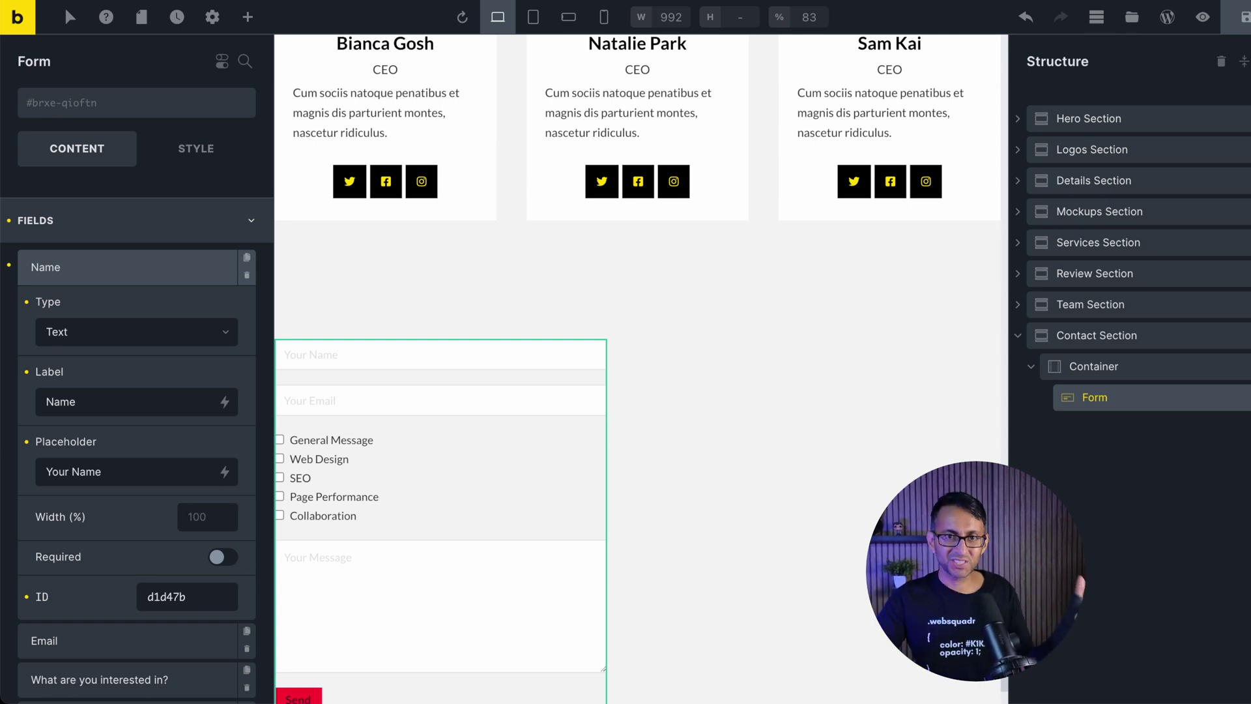
Centre the form within its container and preview the field labels on and off.
click(1164, 368)
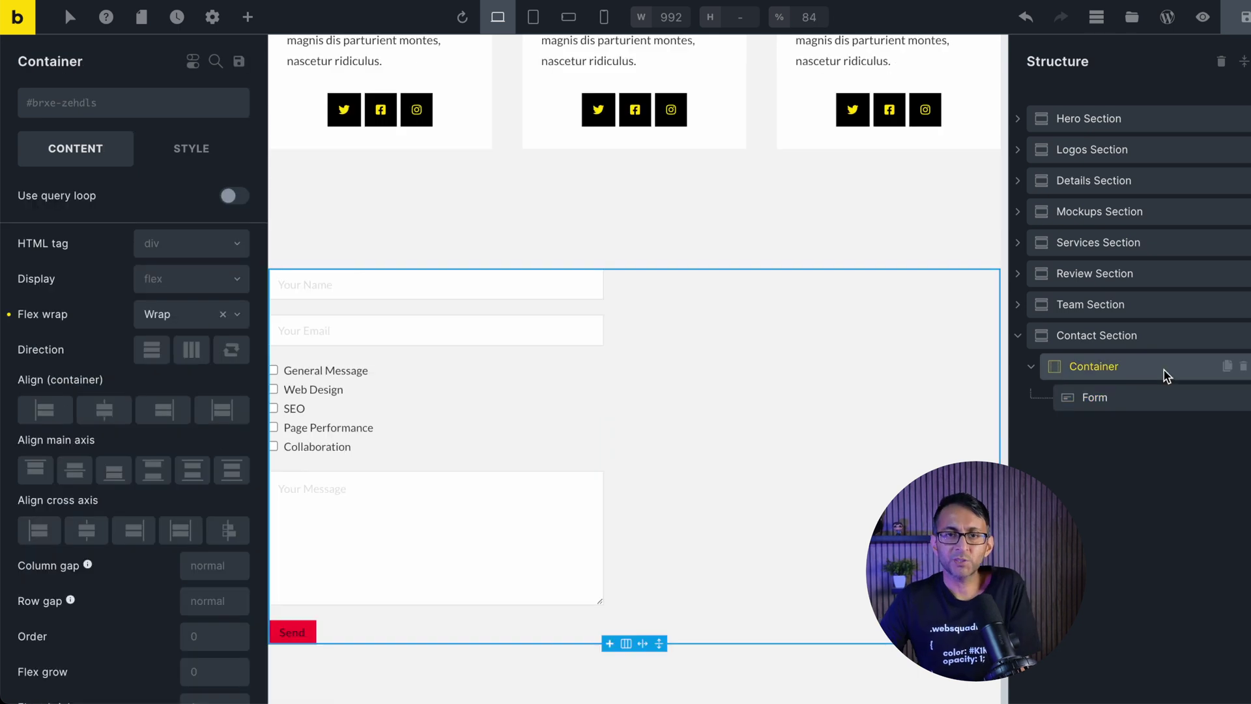
click(96, 538)
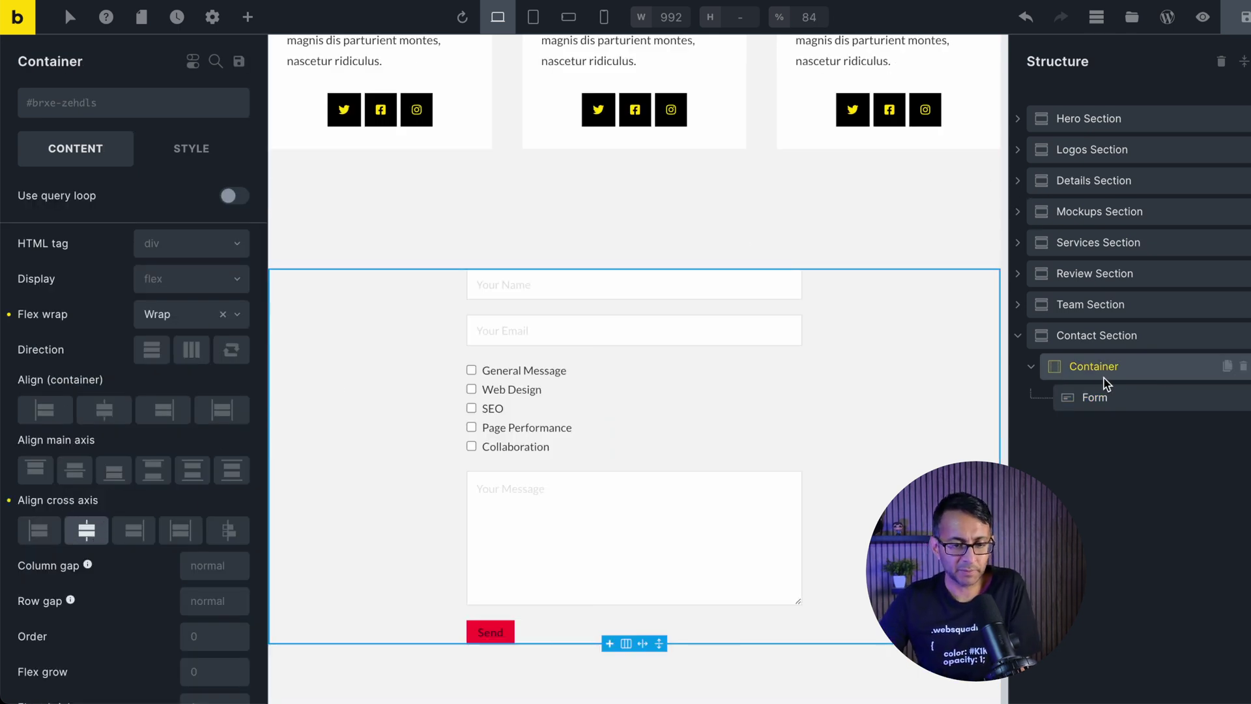
click(1119, 399)
scroll(115, 539, down, 1)
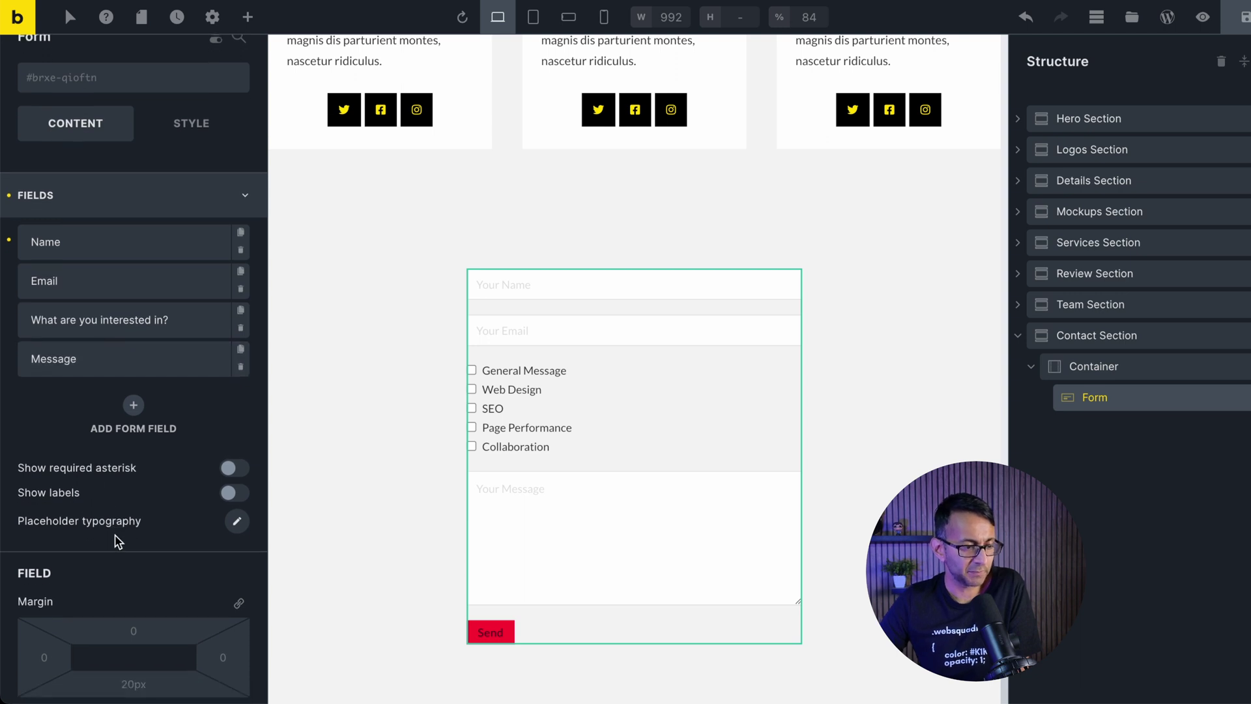
click(235, 480)
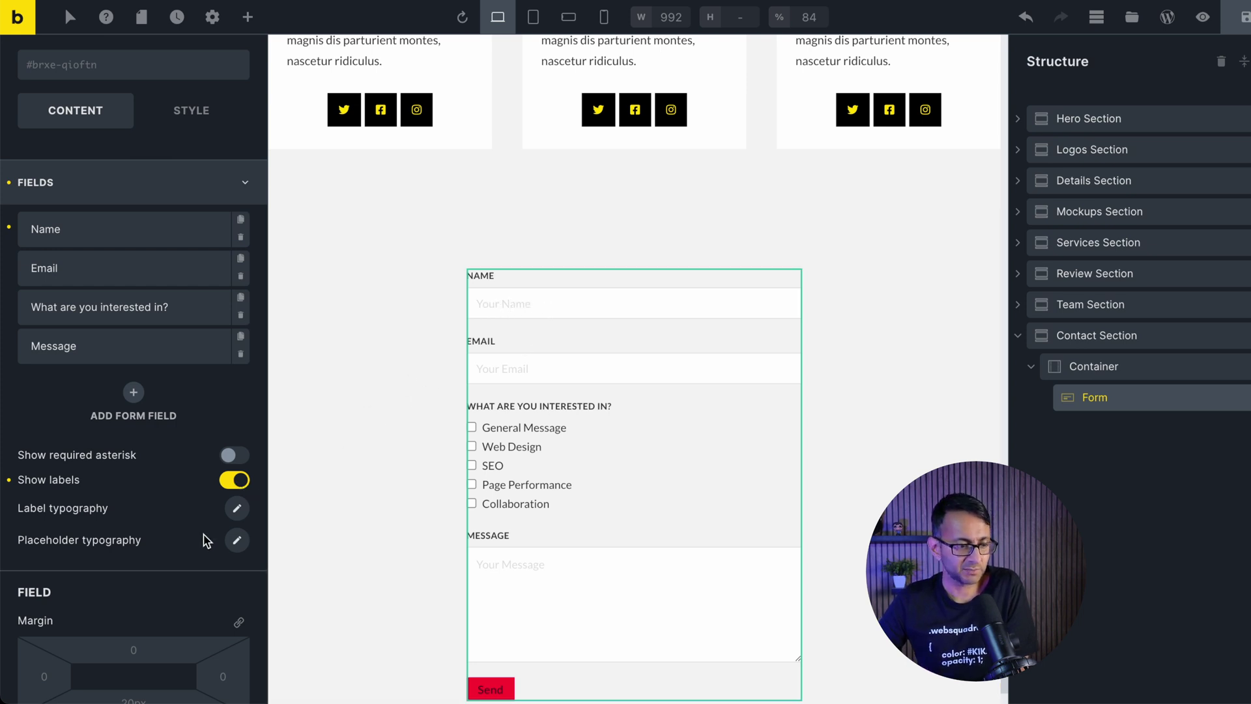
click(234, 480)
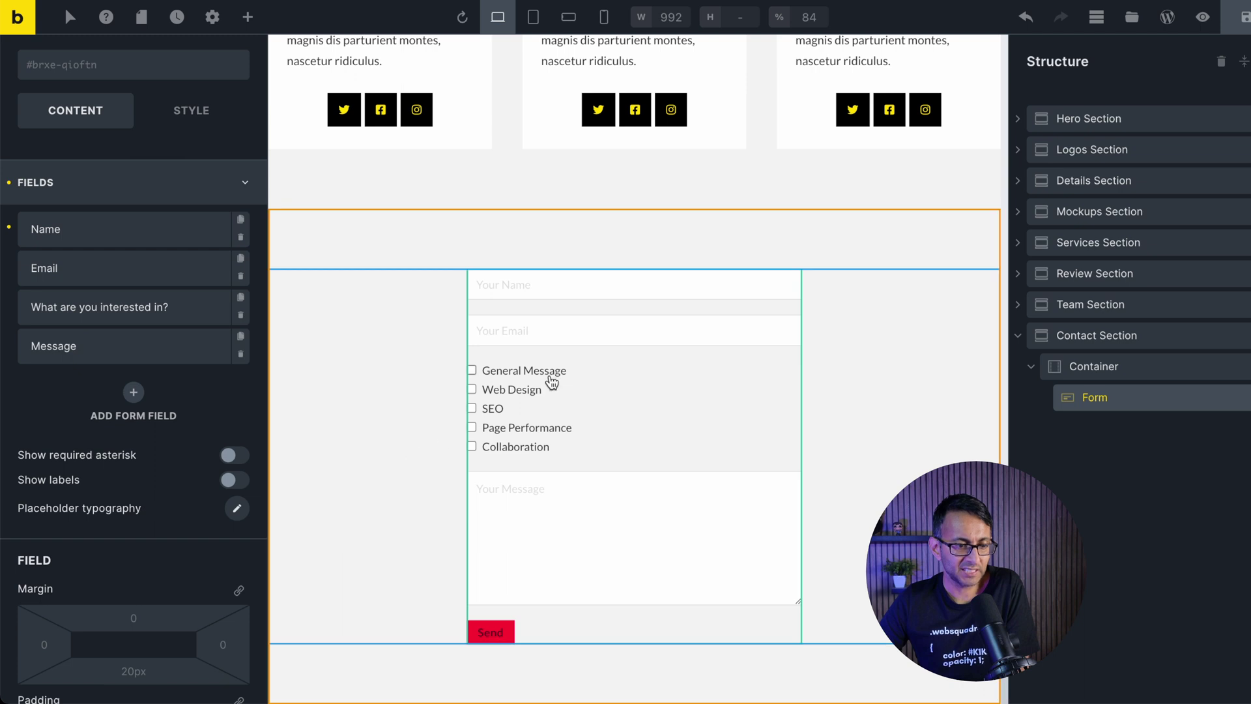
Set the placeholder text colour to grey #444444 and turn on the field labels.
click(237, 508)
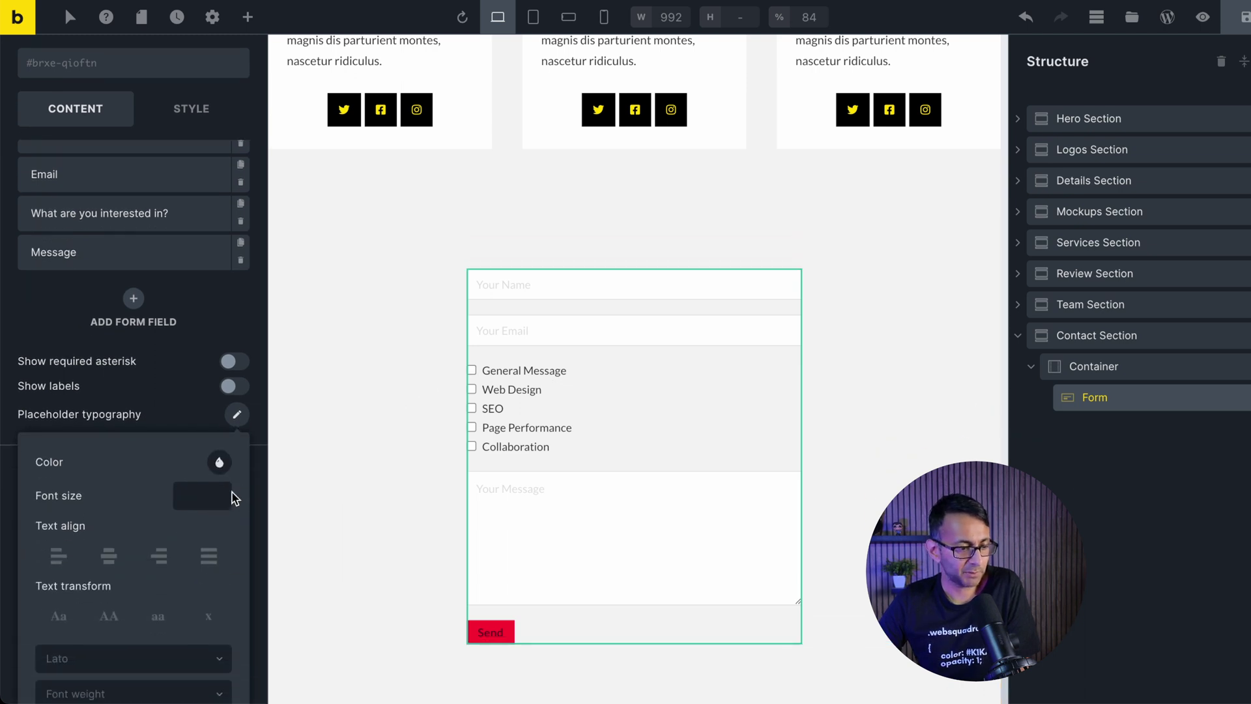
click(219, 462)
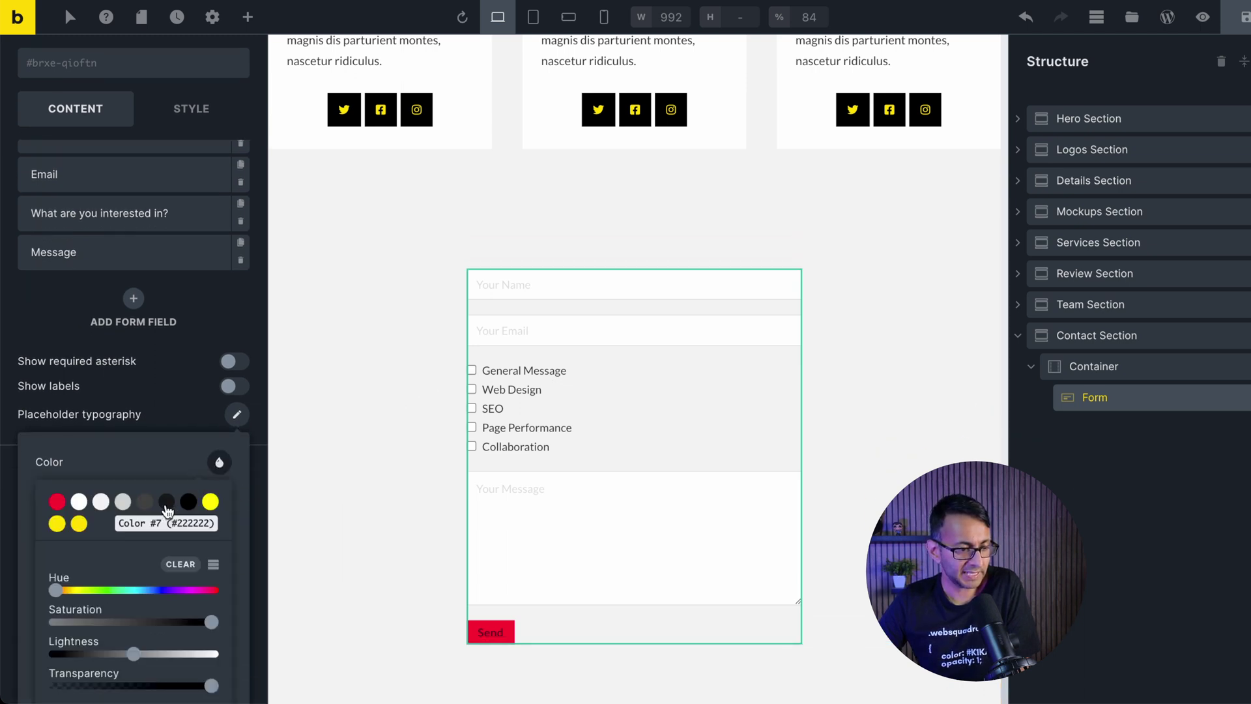
click(167, 503)
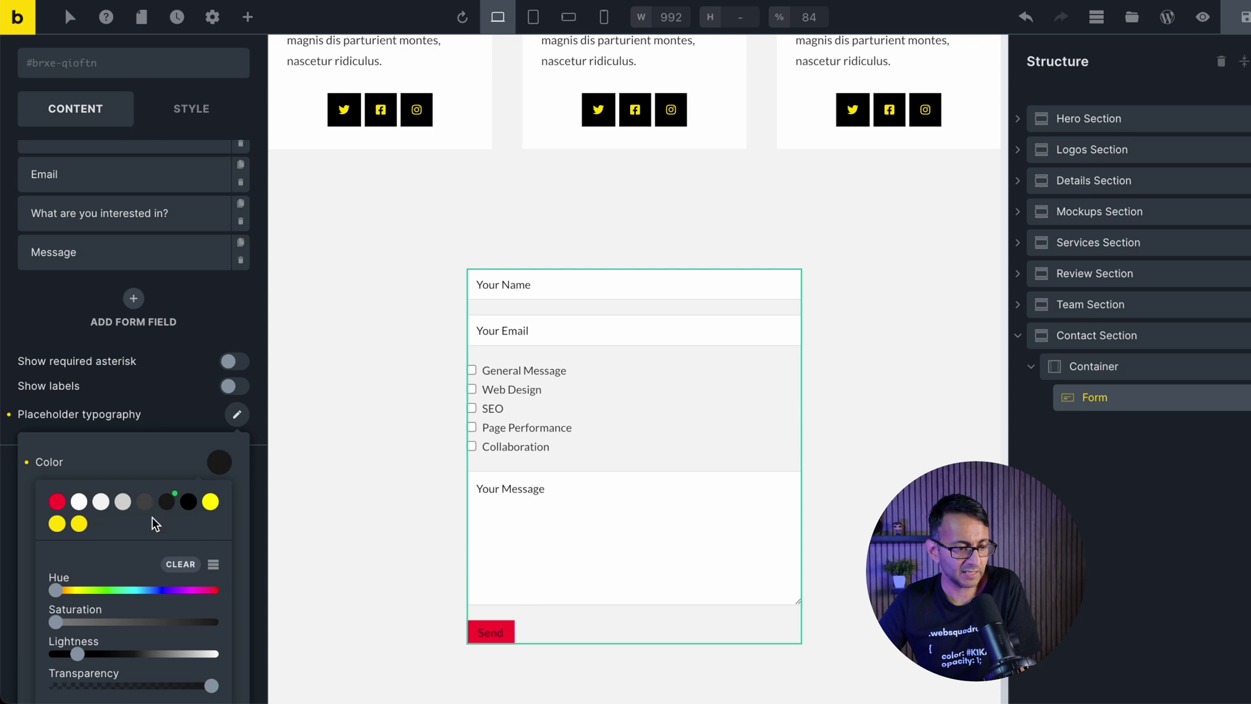
click(146, 504)
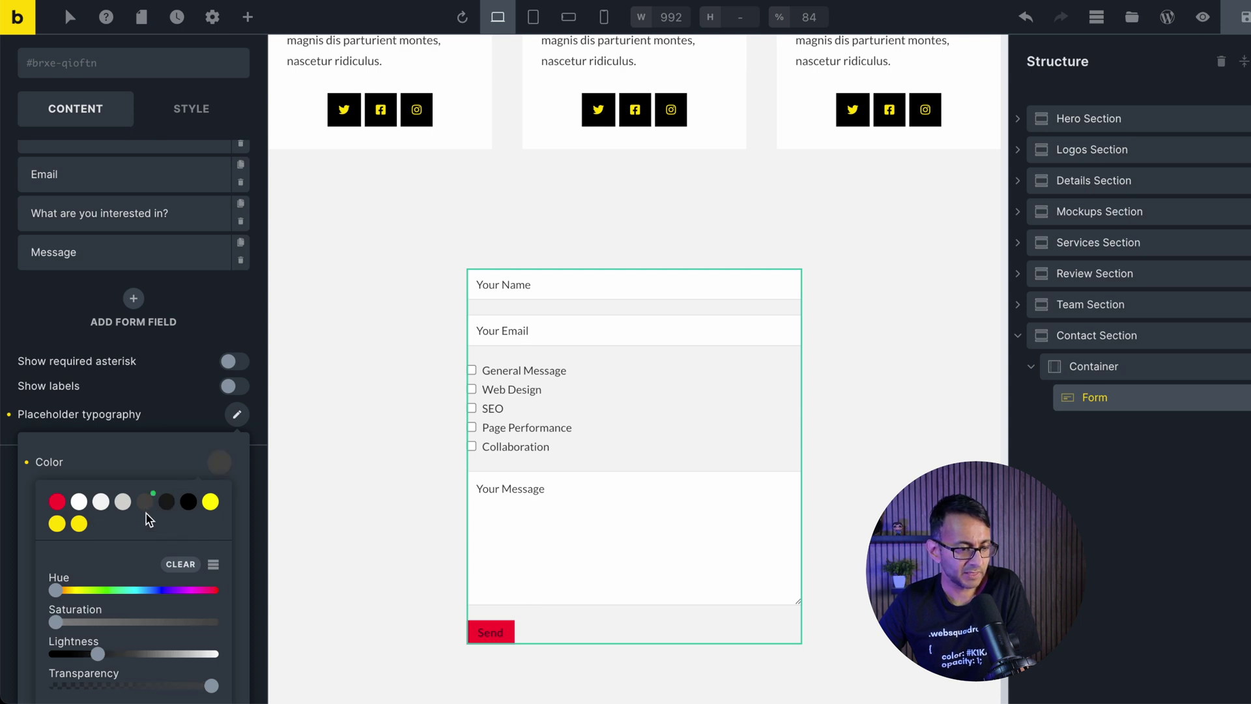
click(168, 420)
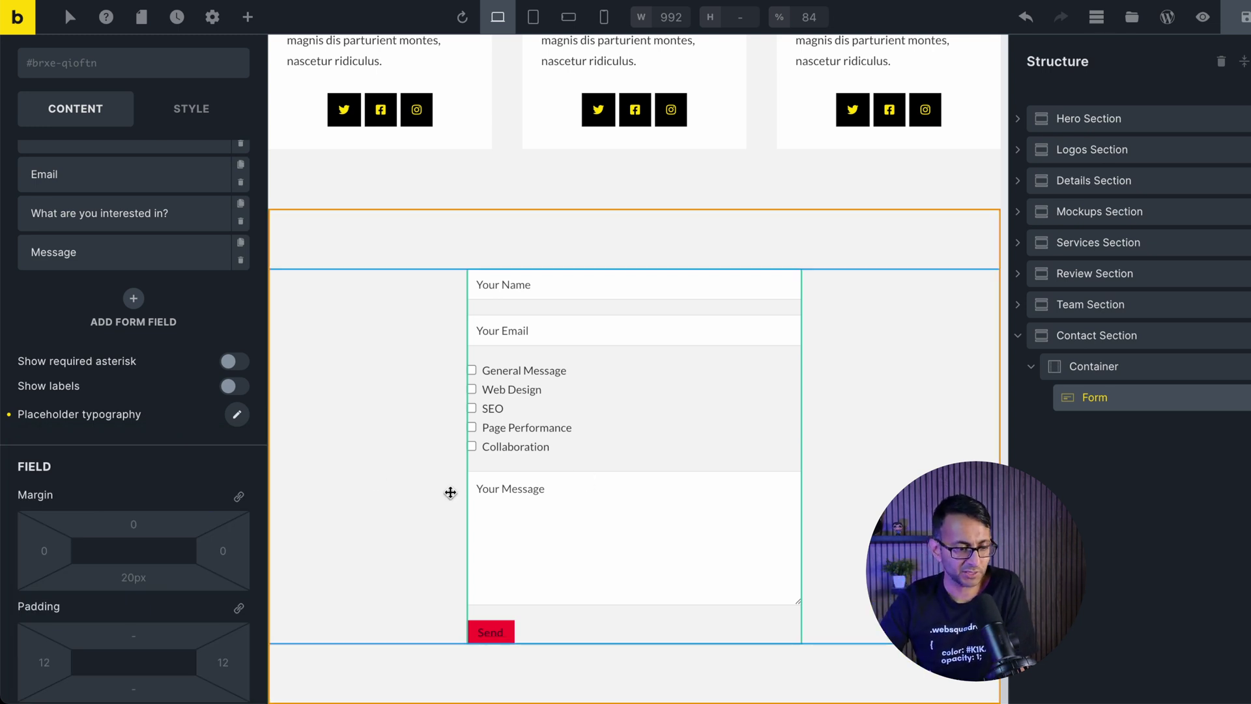
click(235, 386)
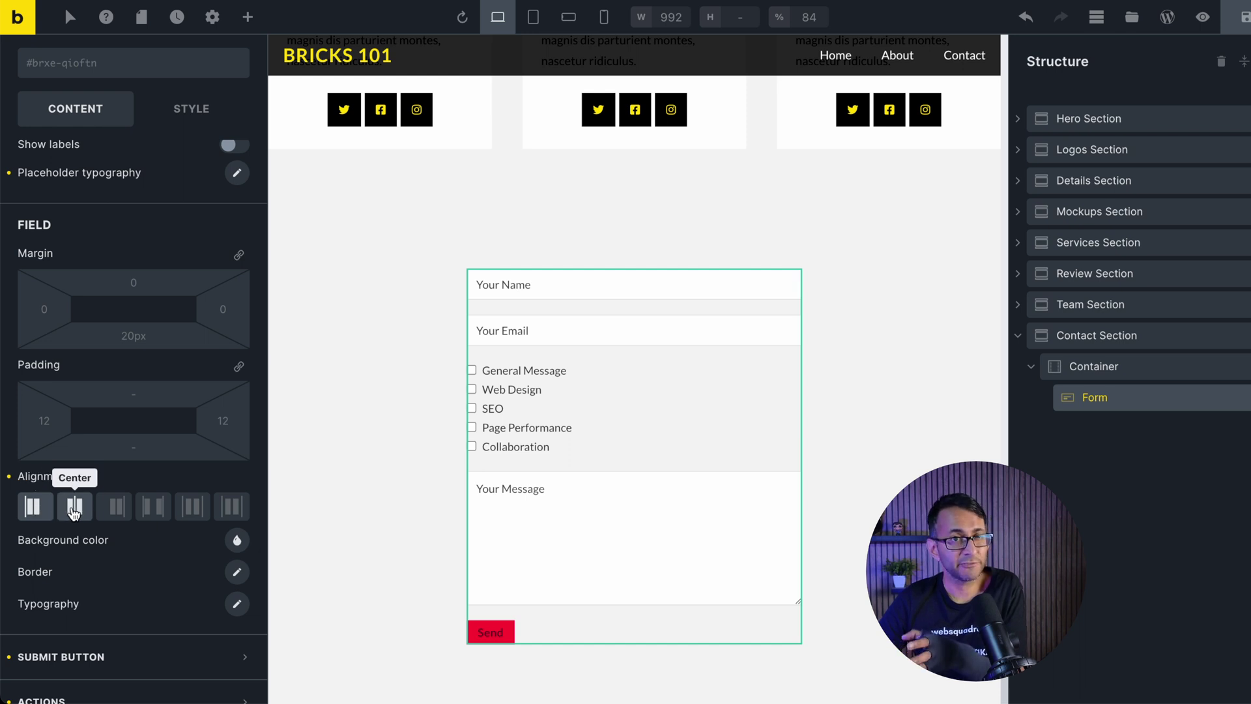
Try each field alignment option, settle on Start so Send stays left, and expand Submit Button settings.
click(76, 508)
click(119, 514)
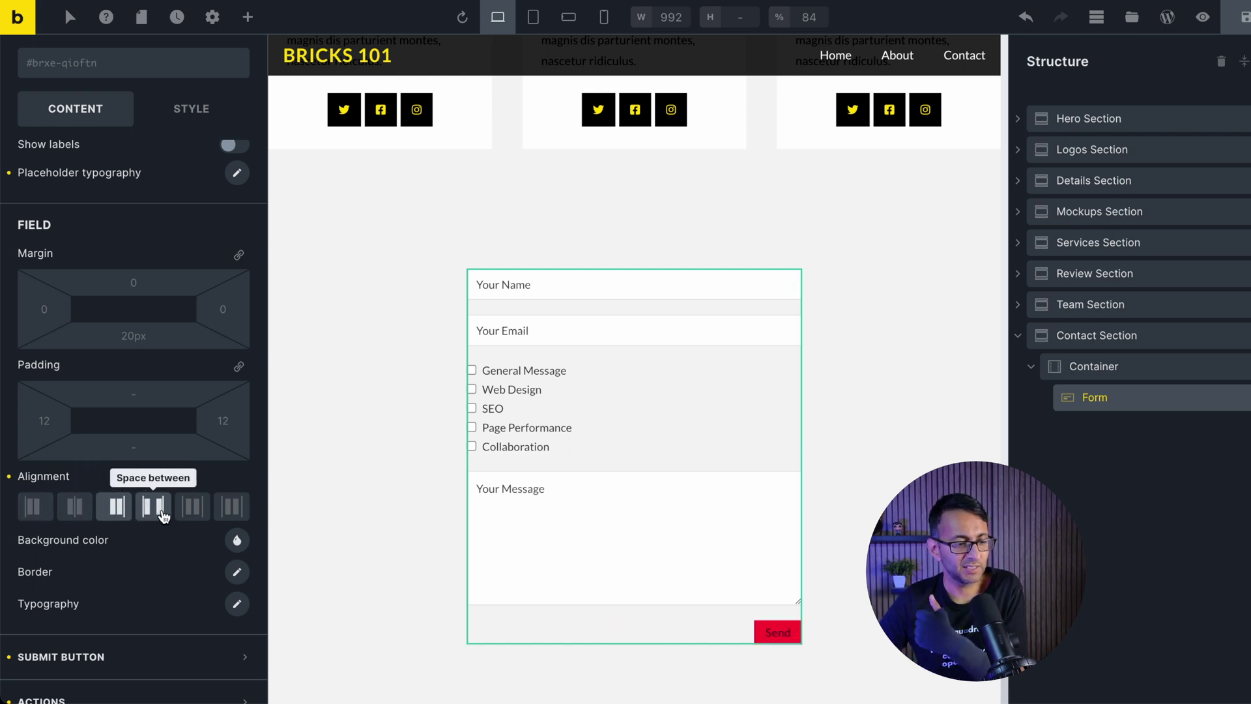
click(154, 507)
click(189, 512)
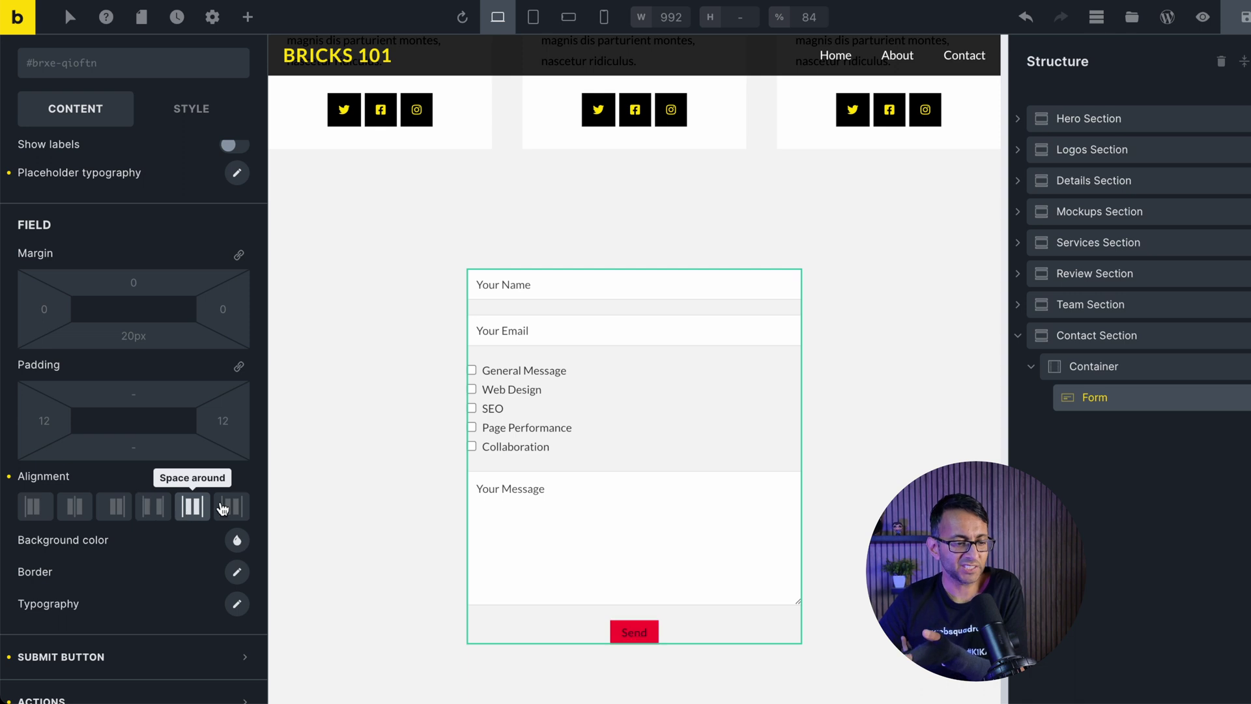
click(231, 508)
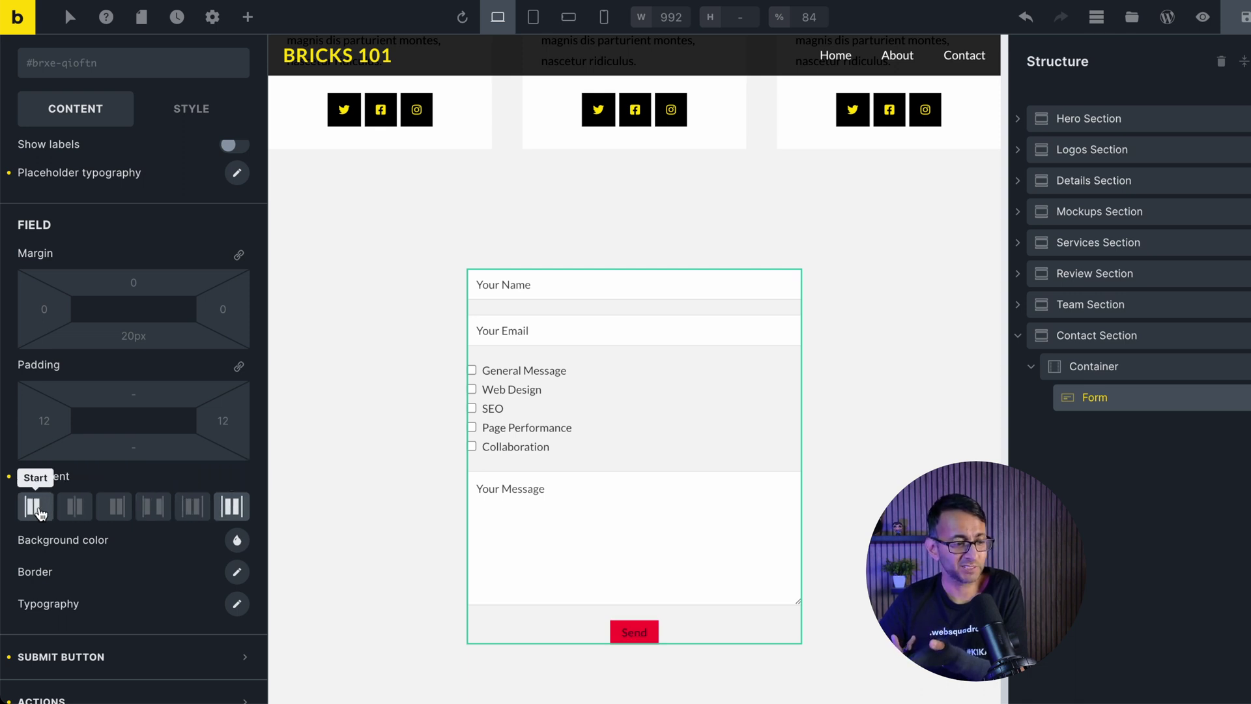
click(34, 508)
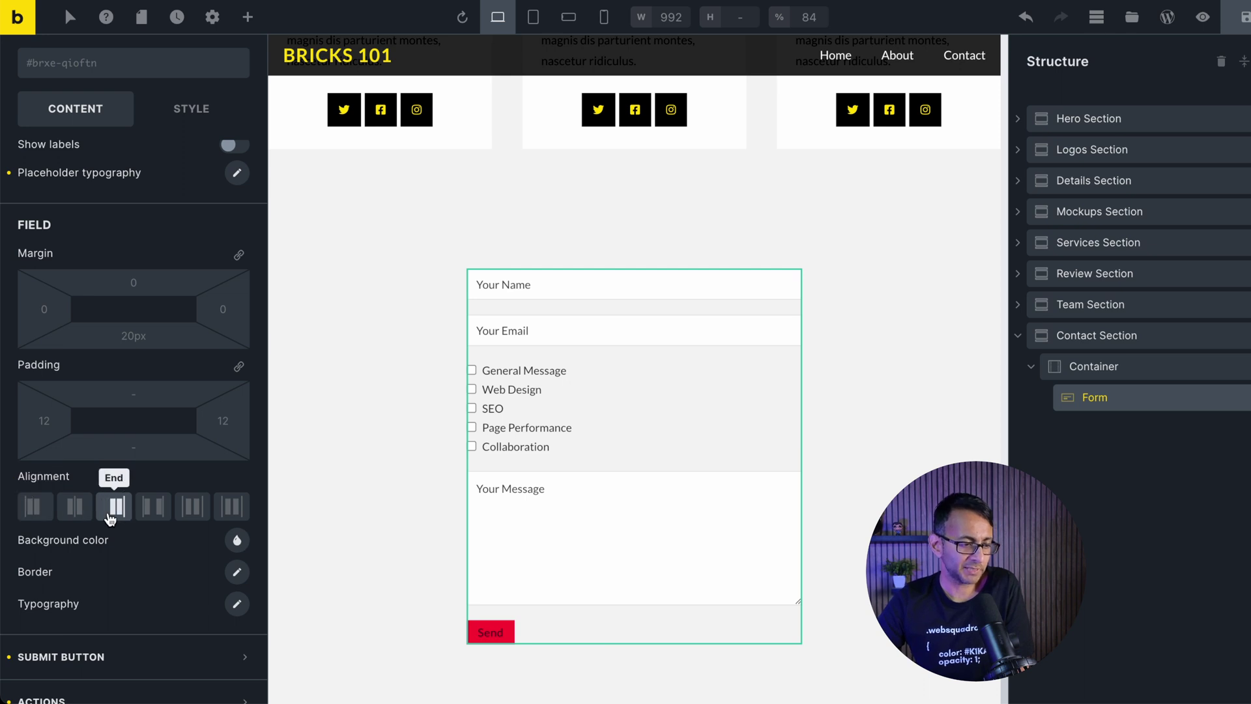
click(115, 507)
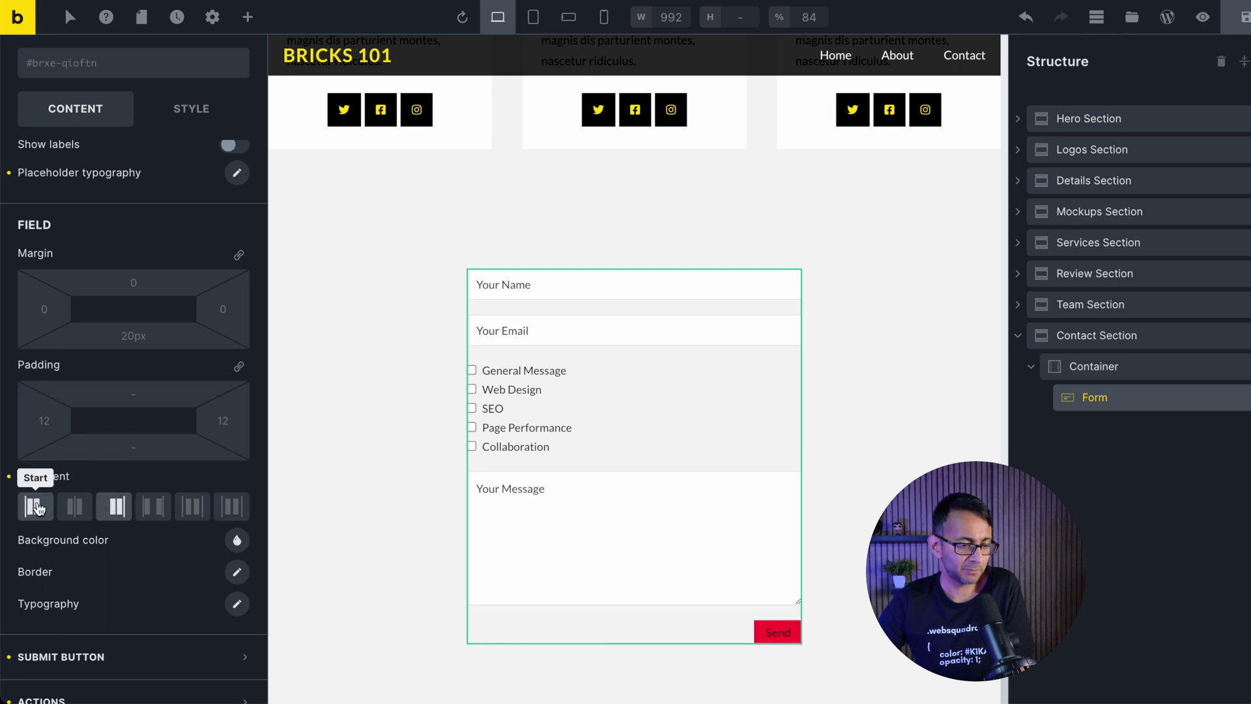
click(36, 507)
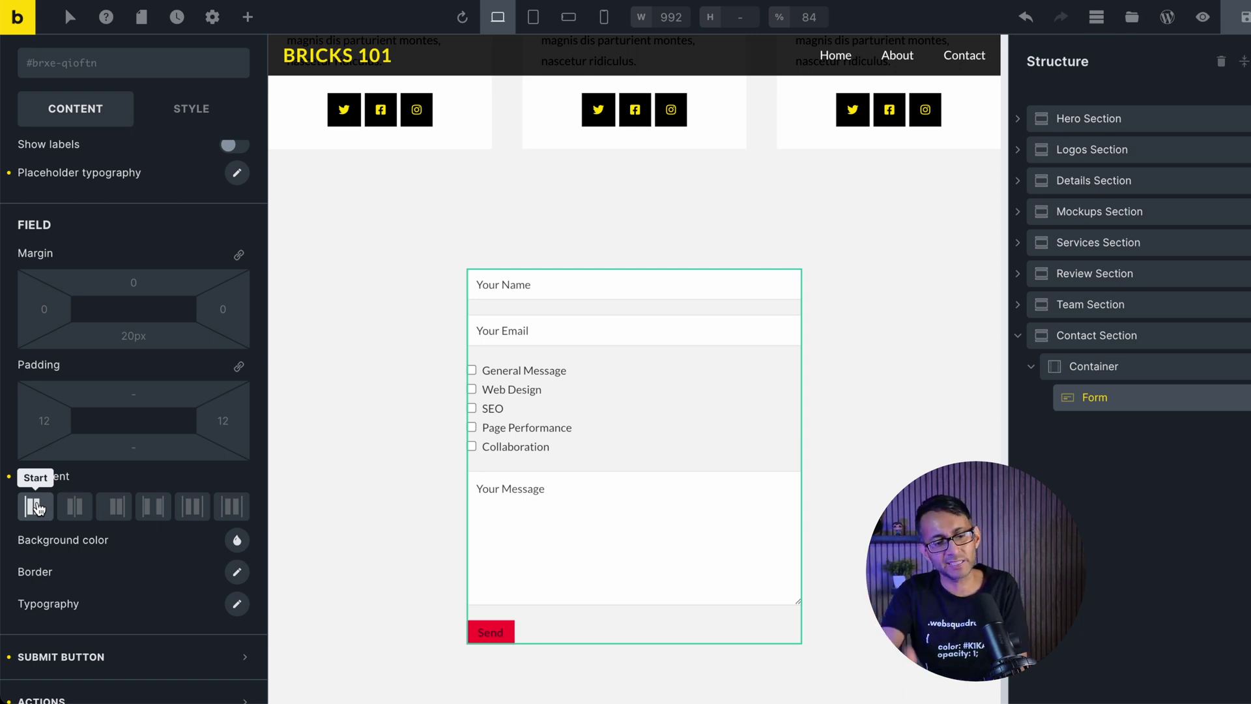
scroll(190, 566, down, 3)
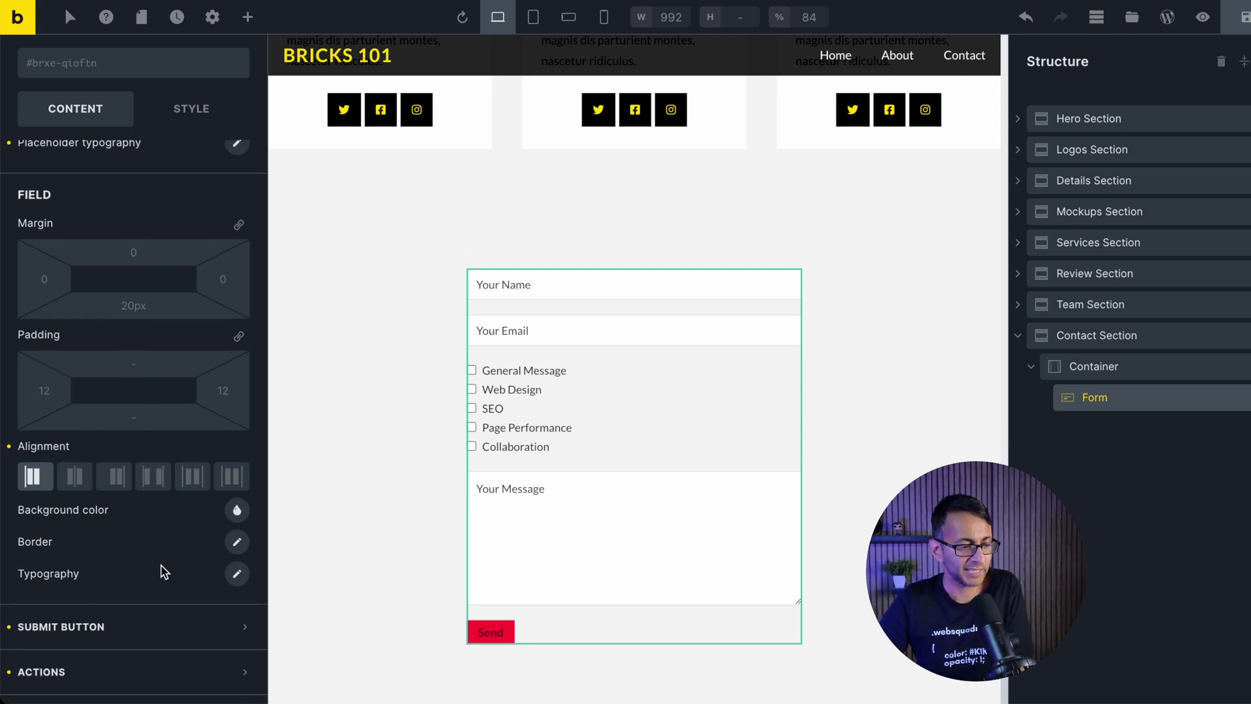
click(152, 546)
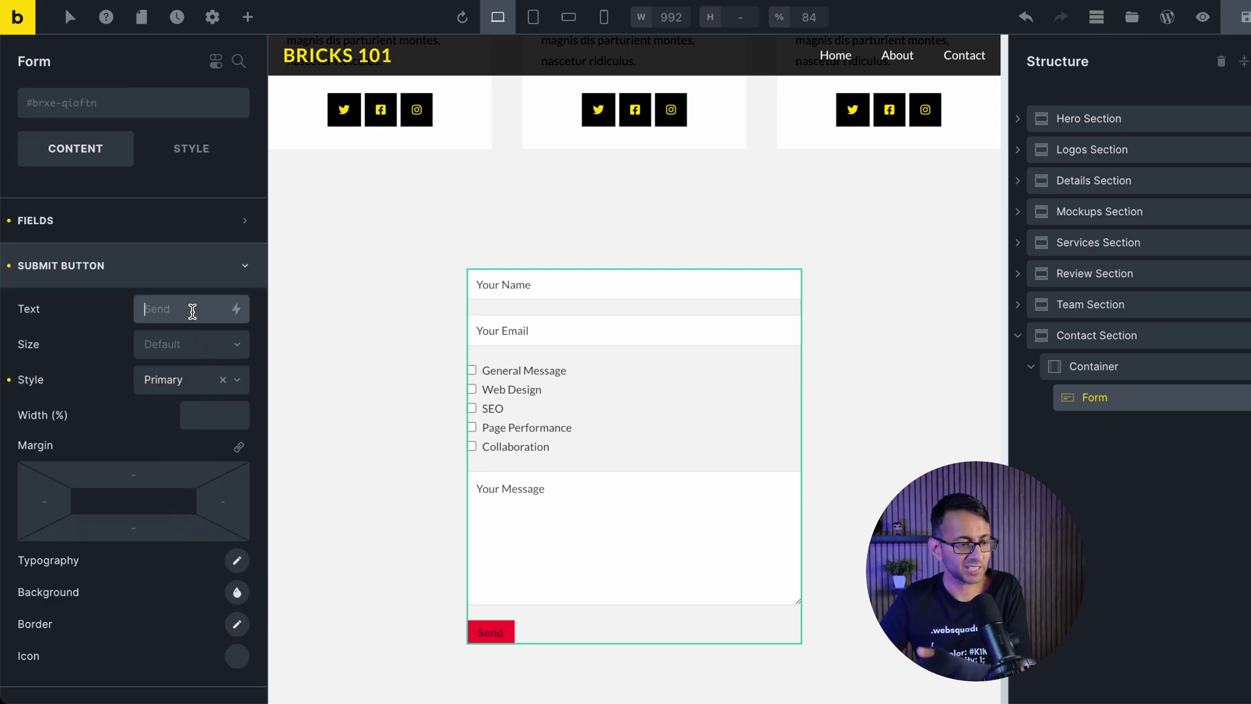
Set the Send button size to Large after trying the other sizes.
click(189, 344)
click(169, 457)
click(236, 344)
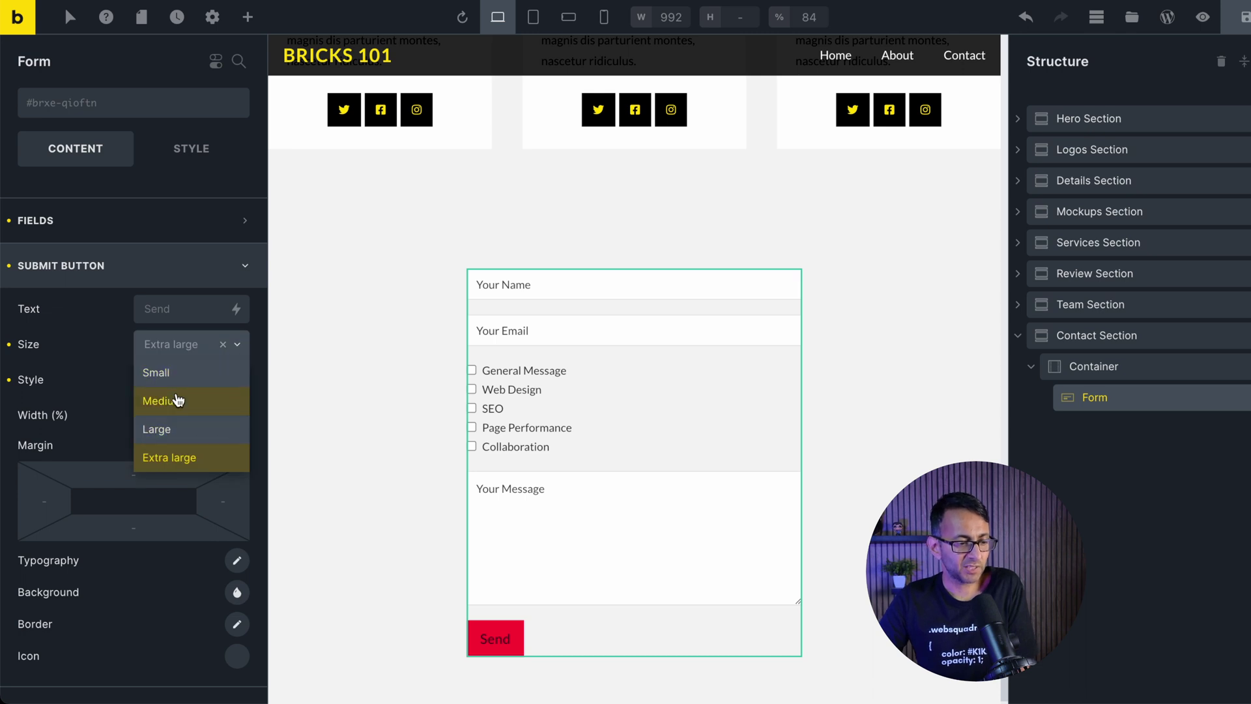
click(170, 372)
click(237, 345)
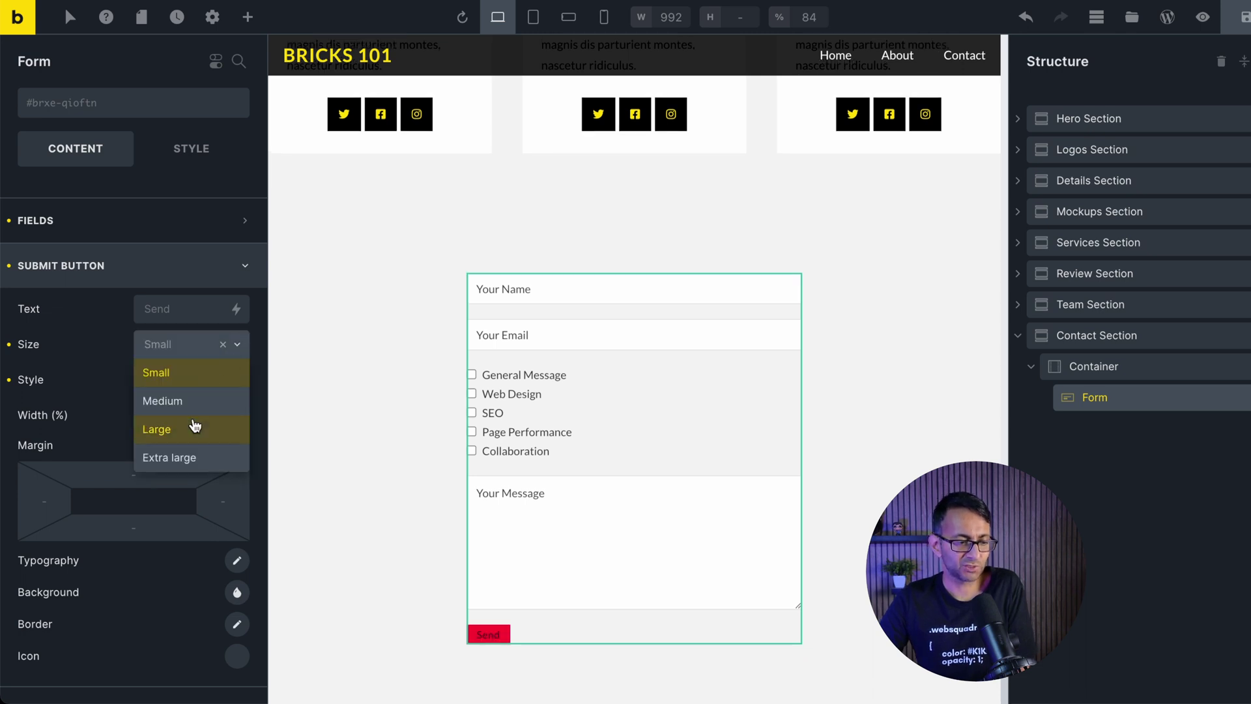
click(195, 426)
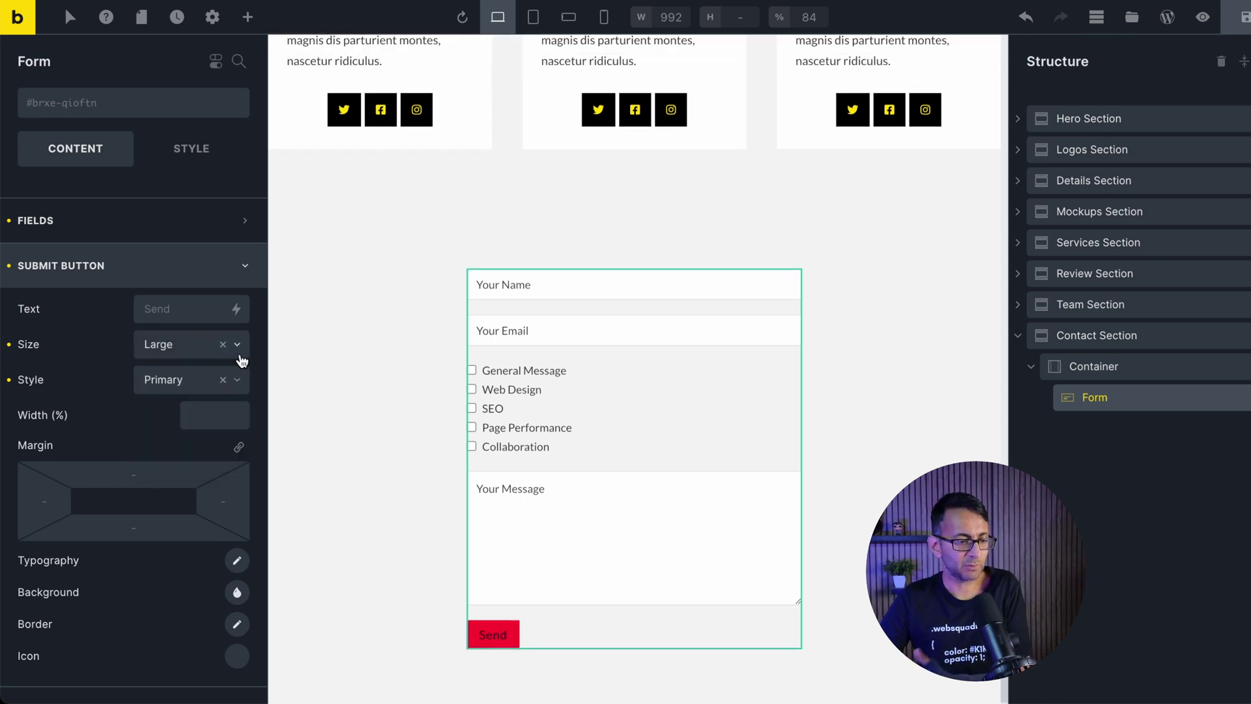
click(238, 345)
click(194, 456)
key(ctrl+z)
scroll(212, 417, down, 1)
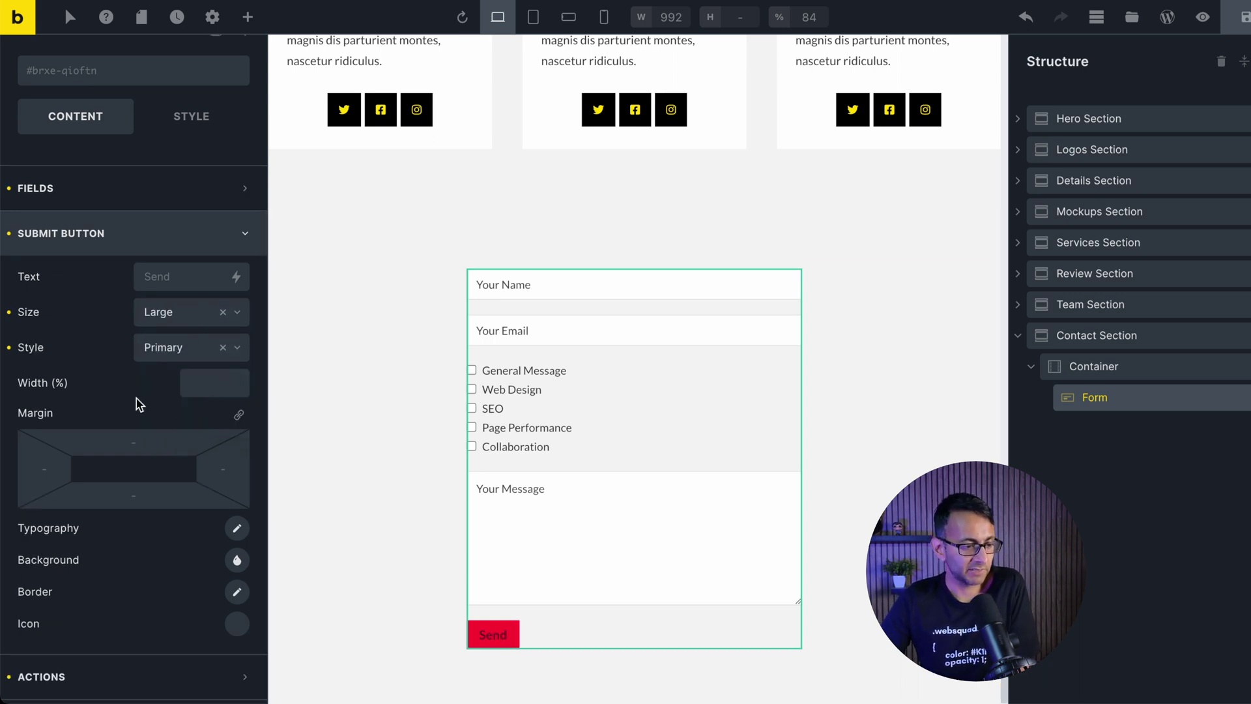
Set the Send button's typography text colour to black.
click(237, 528)
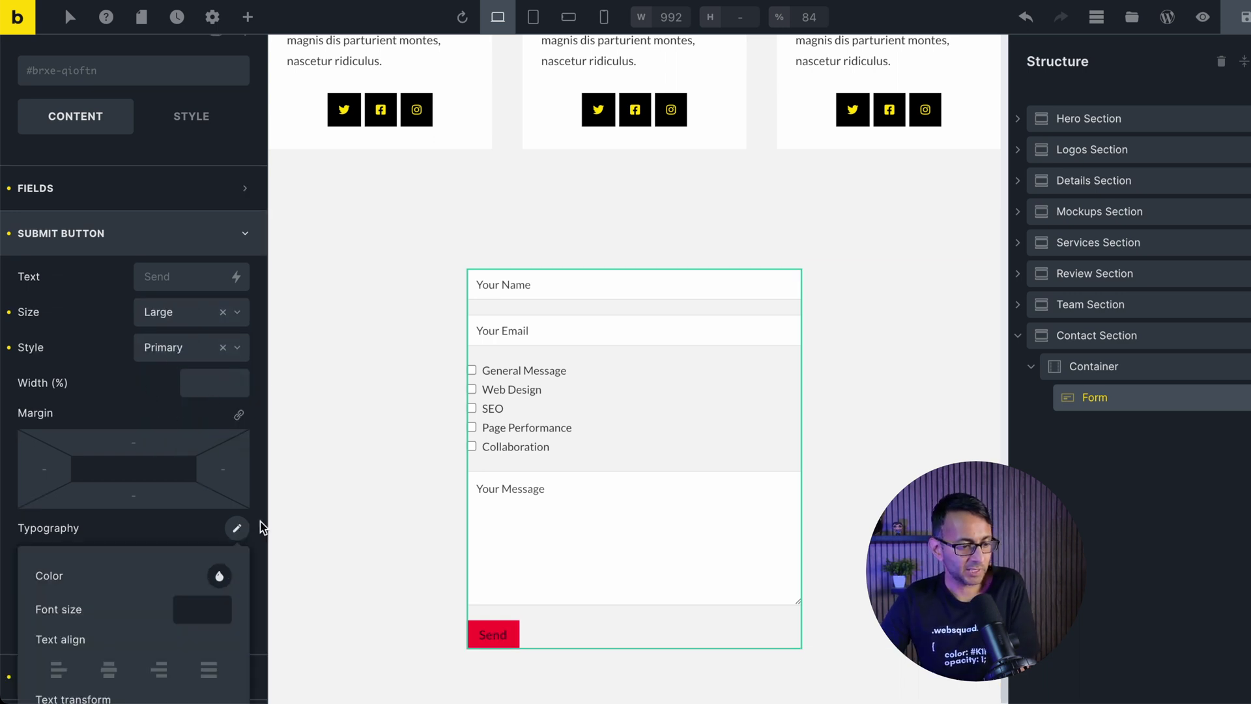
click(227, 578)
click(79, 615)
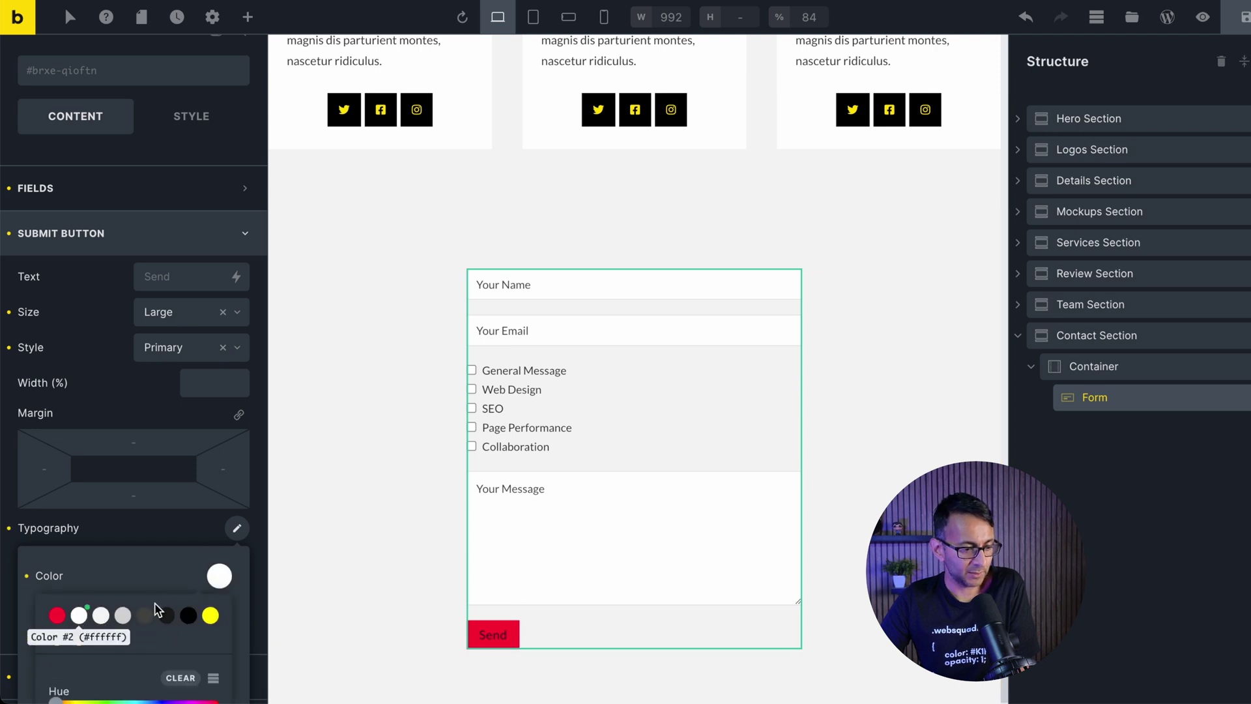
click(189, 618)
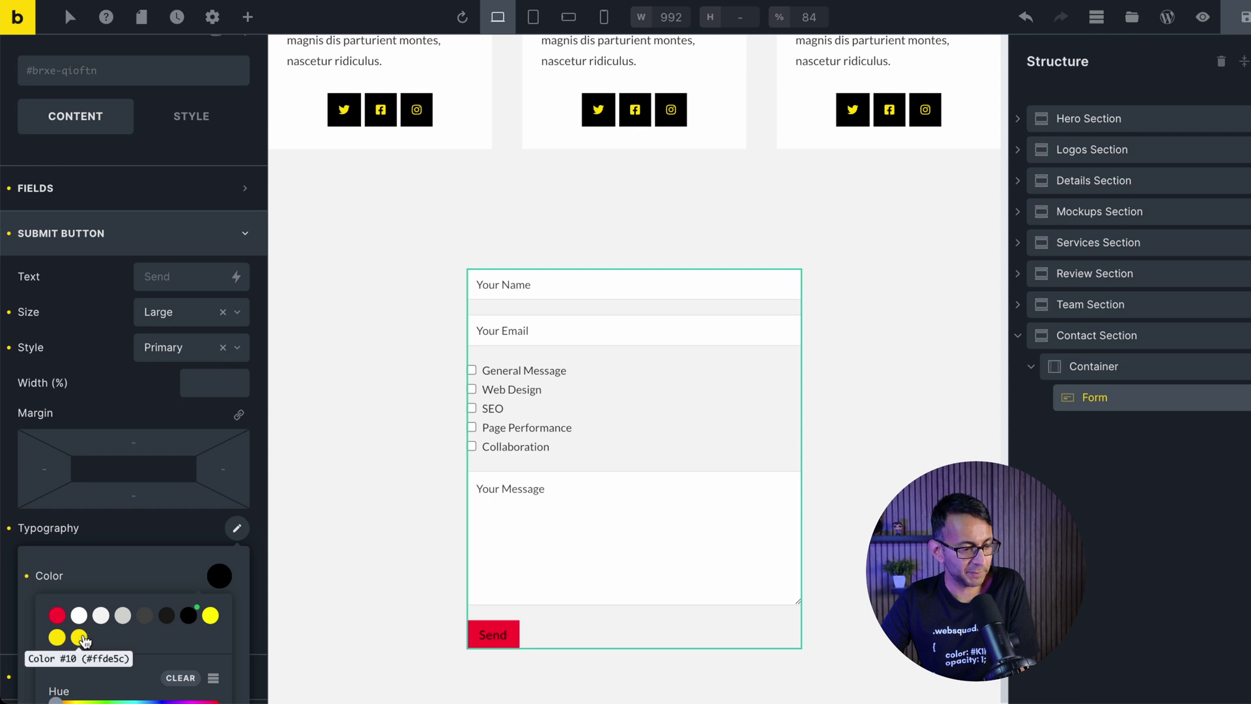
click(116, 556)
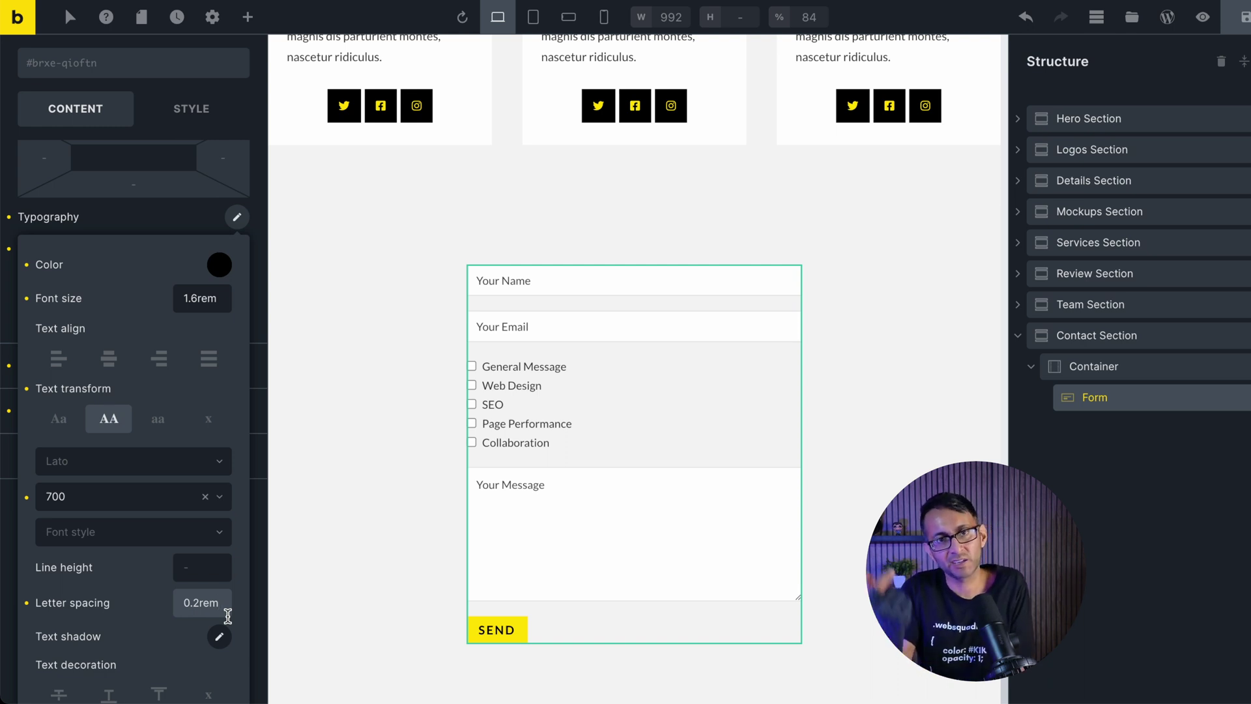
click(149, 226)
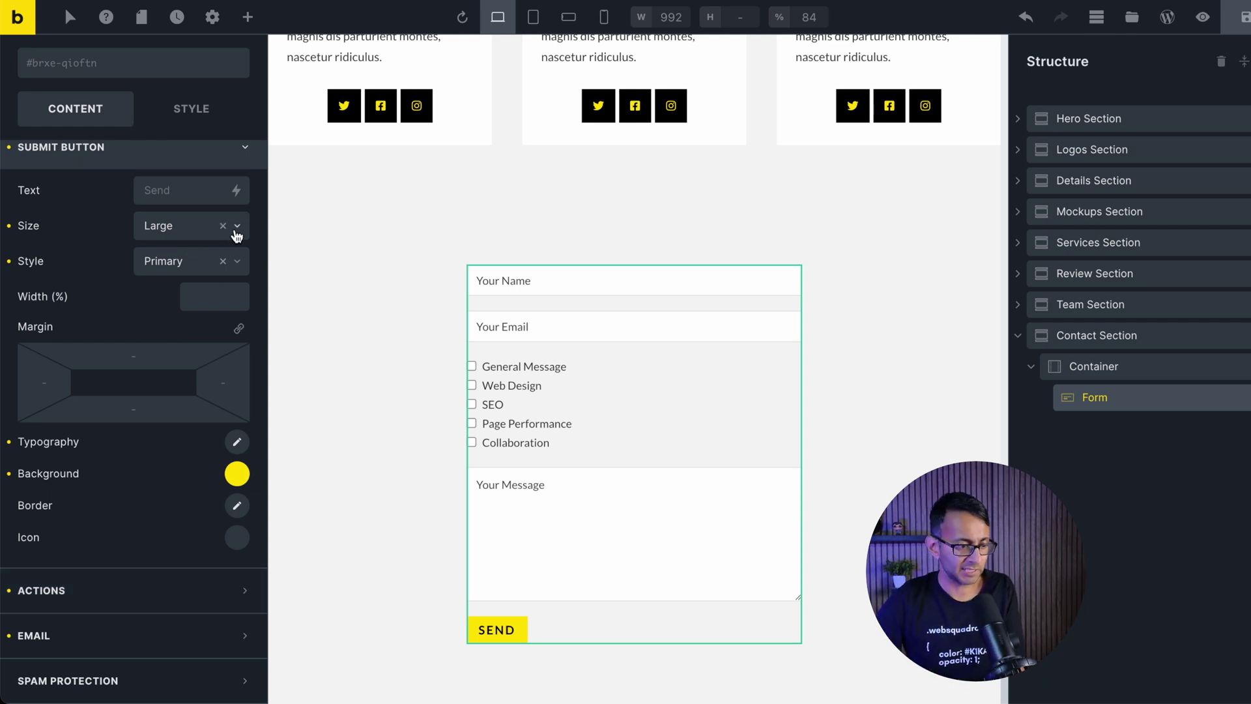
Configure the form's Email action with subject 'Bricks 101 Home Page' and review Spam Protection.
click(189, 589)
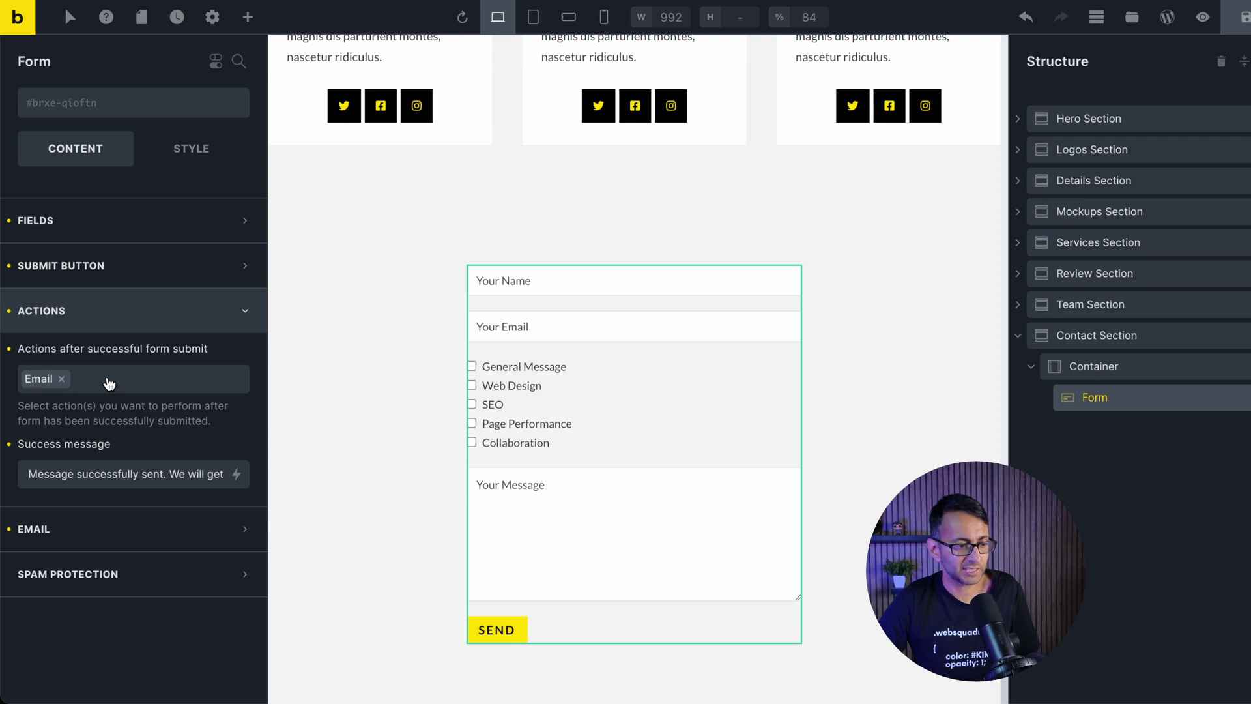
click(145, 528)
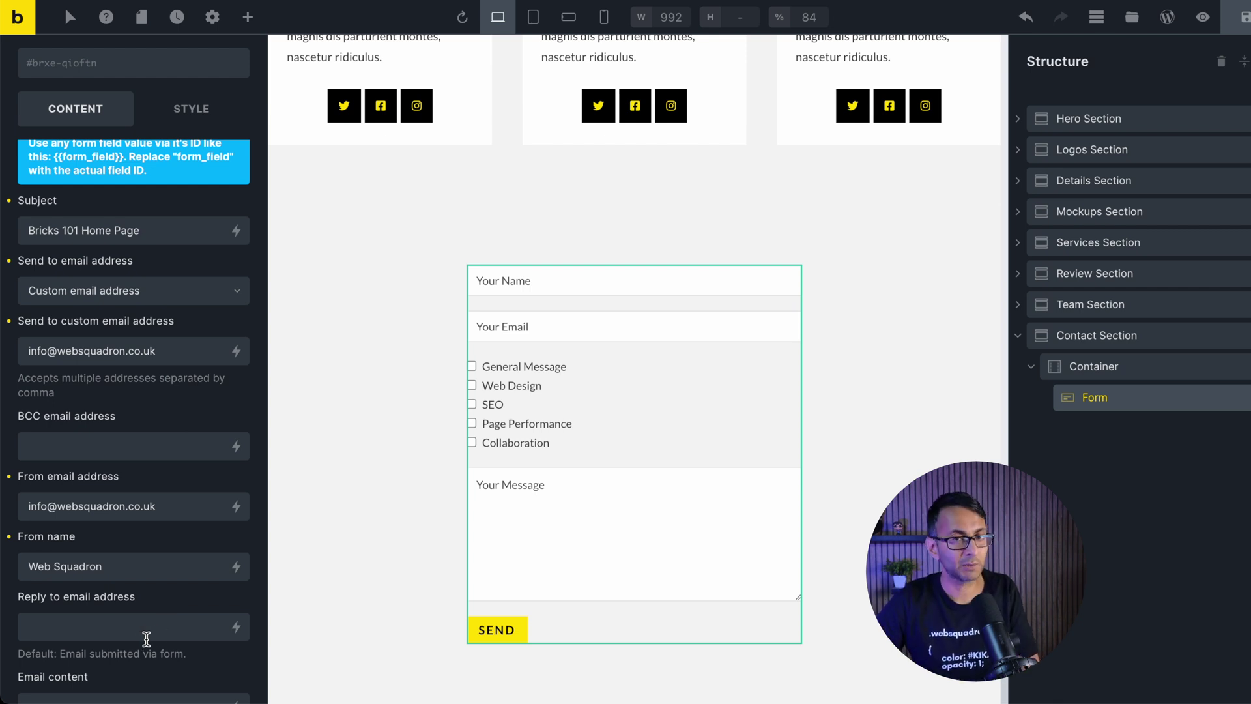
scroll(143, 635, down, 5)
click(143, 637)
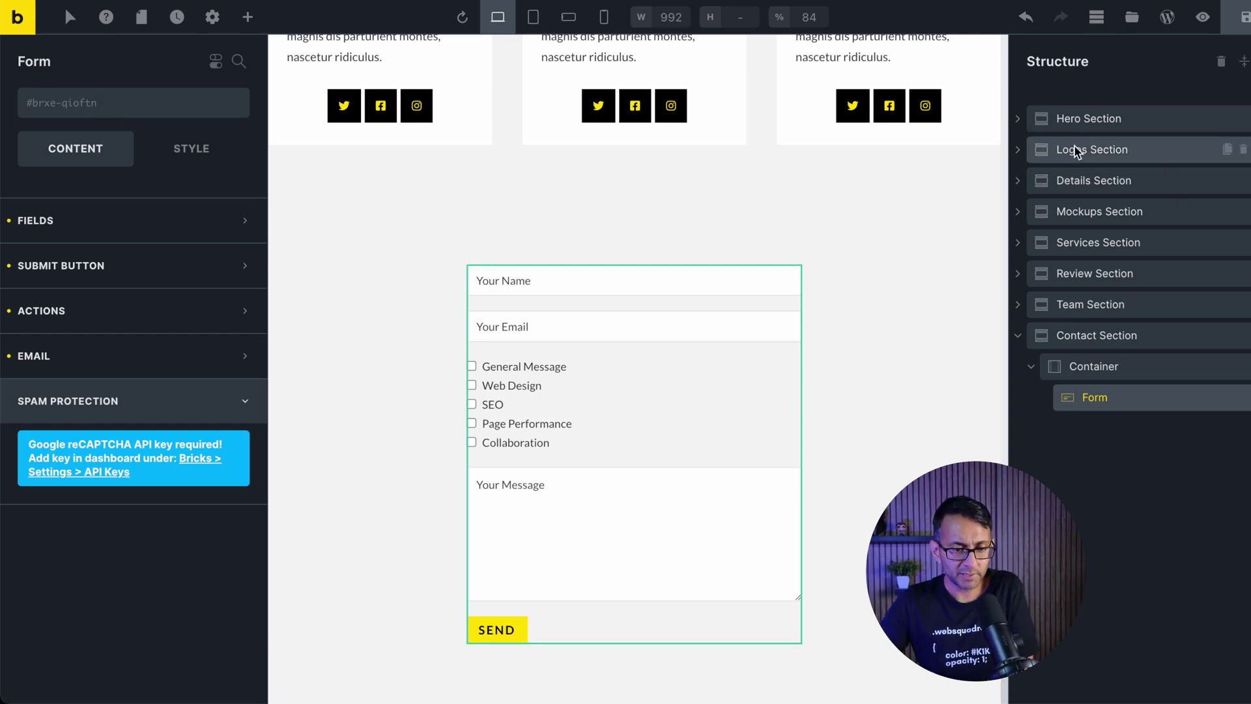
click(1085, 118)
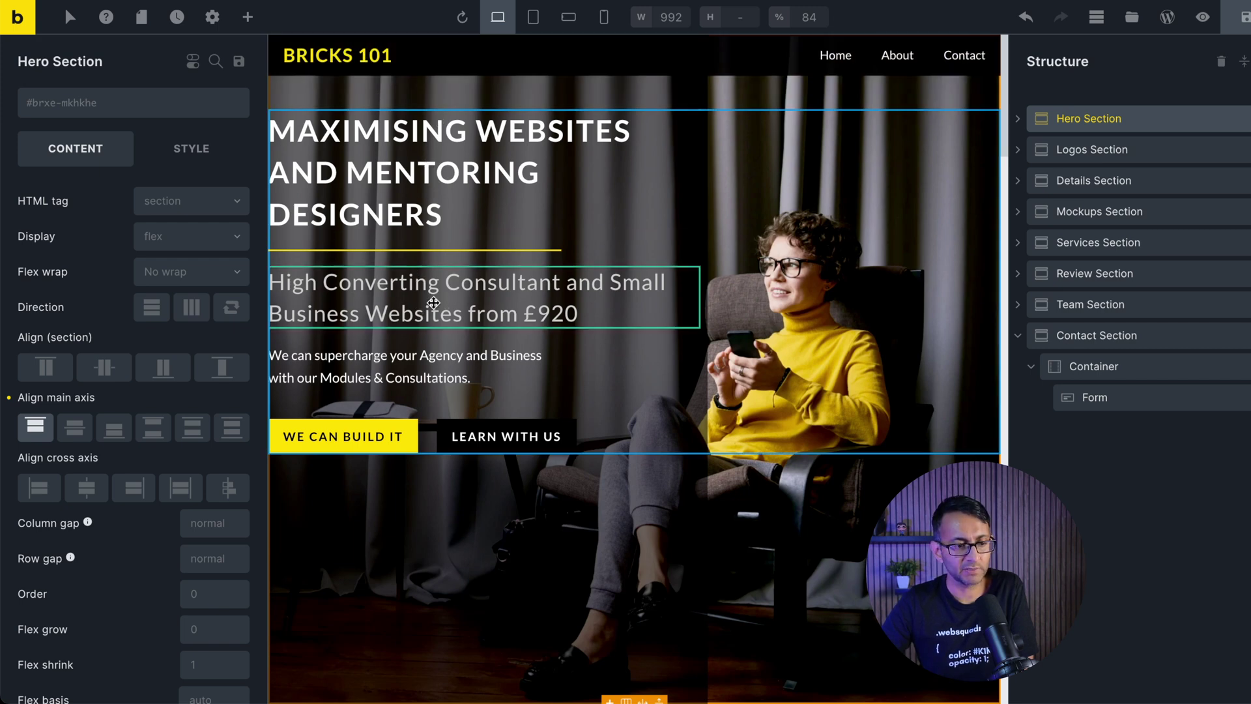
Copy the hero's heading and paste it into the contact form's container.
click(433, 303)
key(ctrl+c)
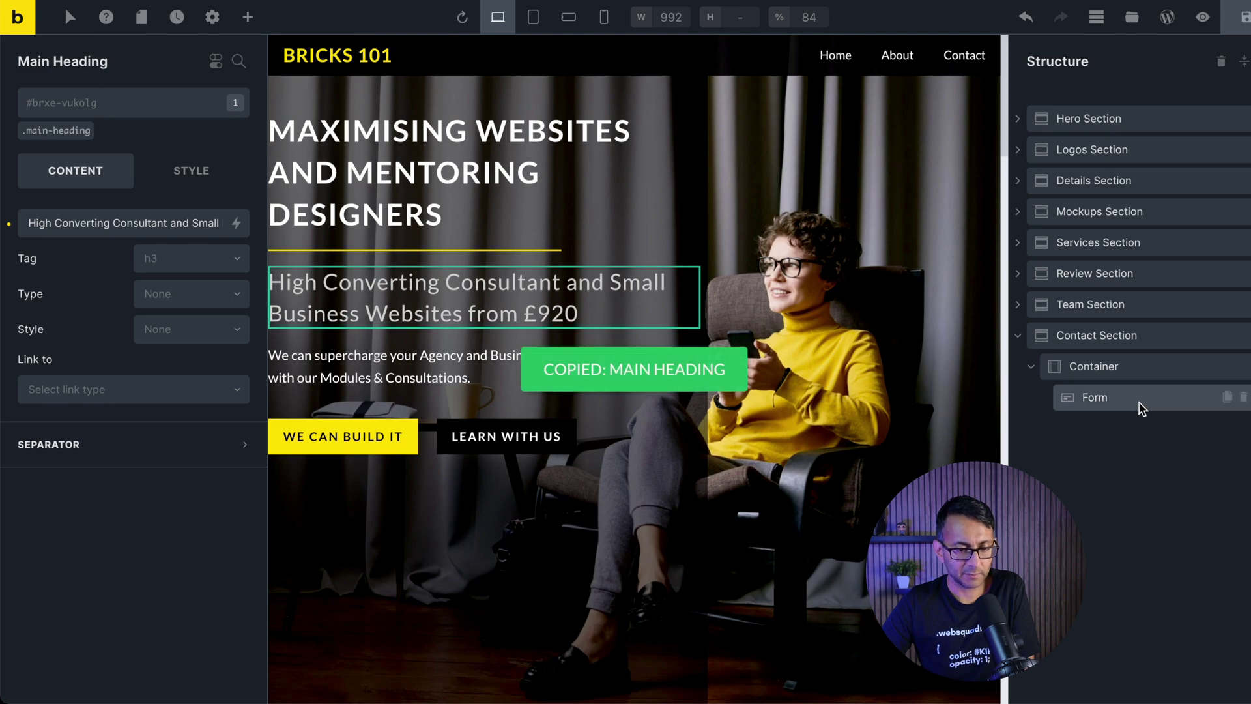
click(1119, 370)
right_click(1119, 370)
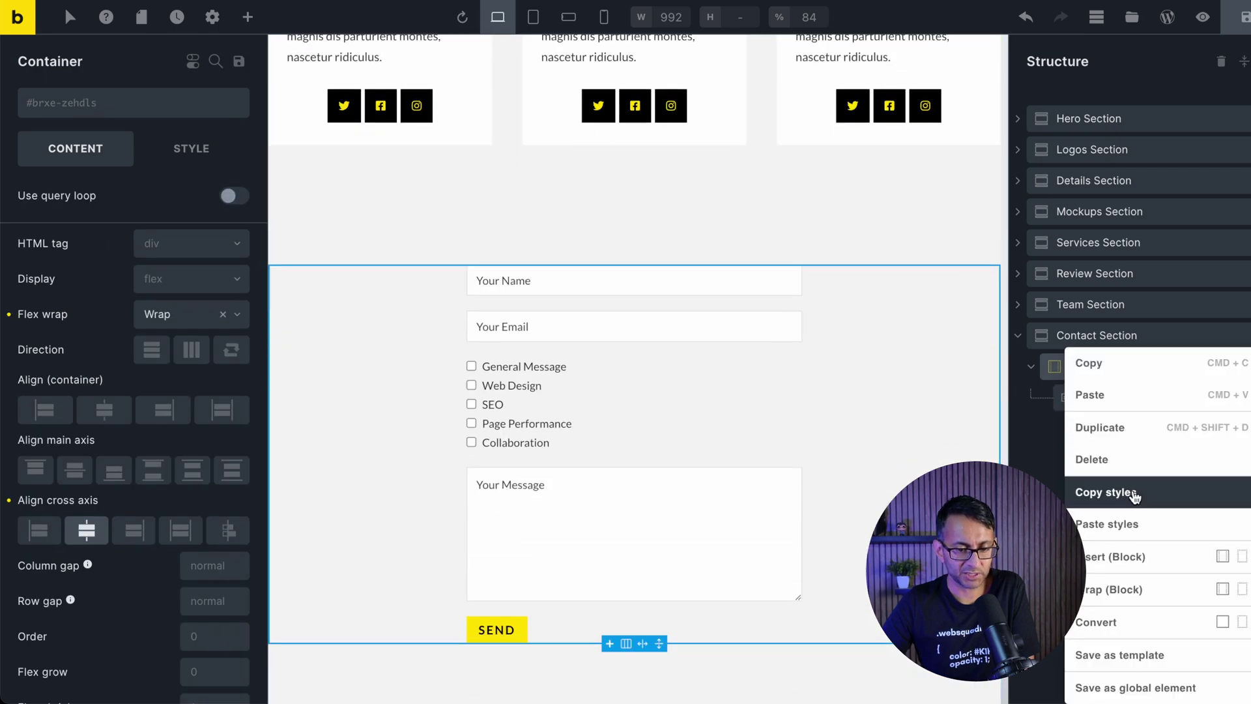
click(1101, 394)
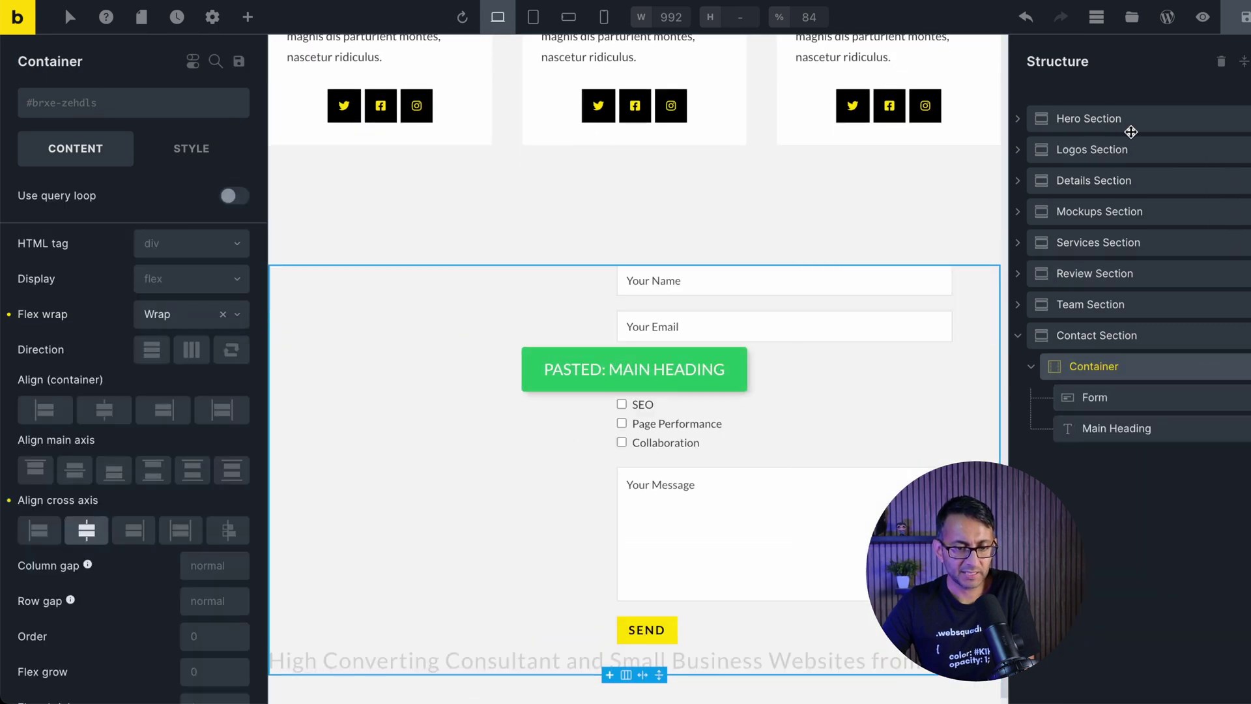
Copy the hero's paragraph text into the contact container as well.
click(1094, 118)
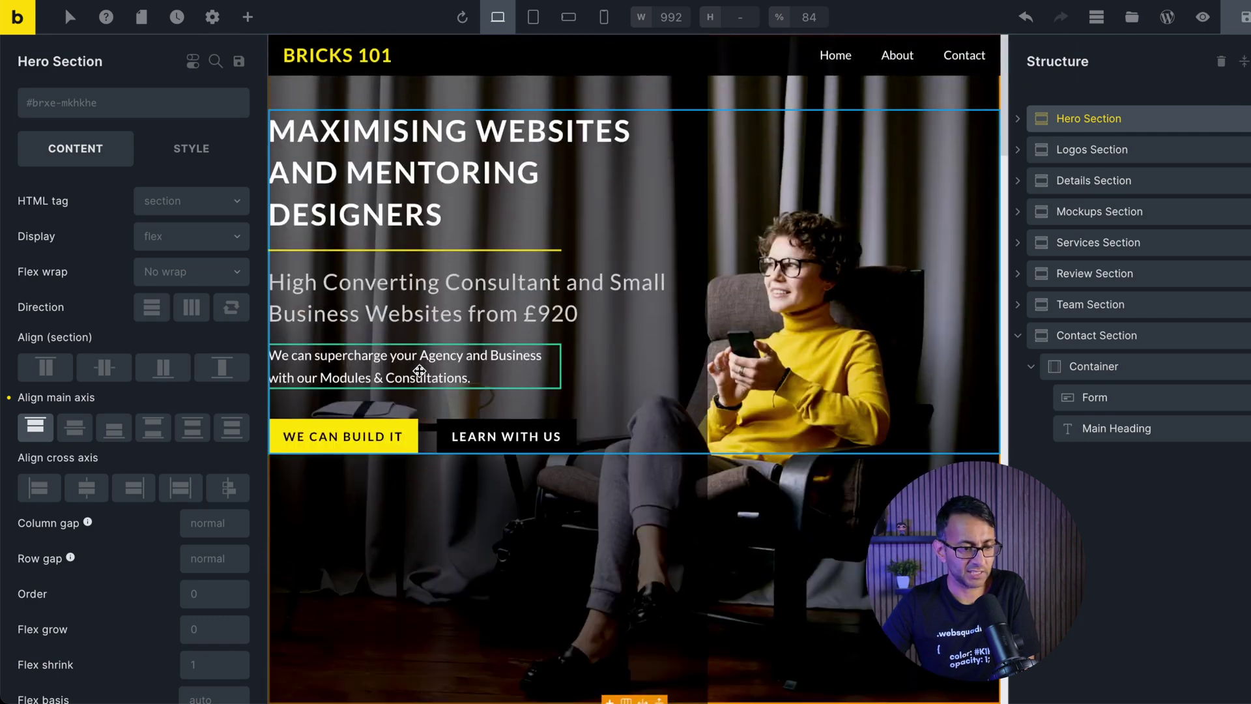
right_click(418, 370)
click(435, 383)
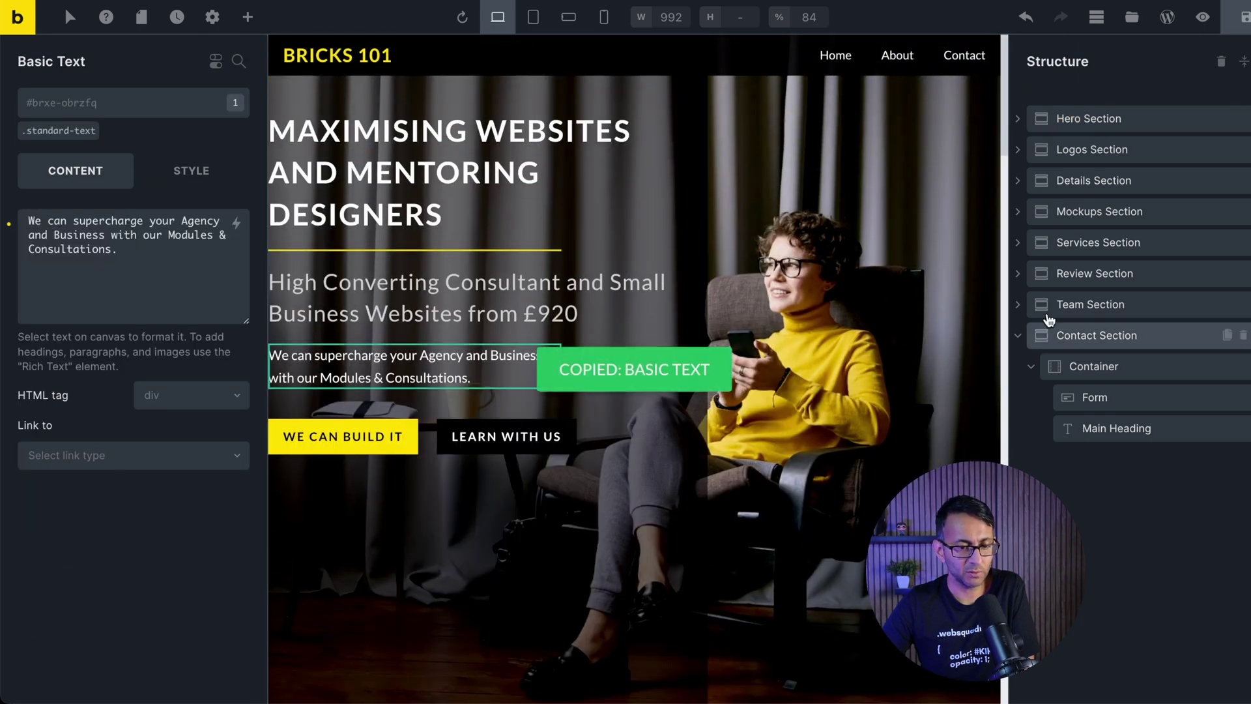
click(1147, 366)
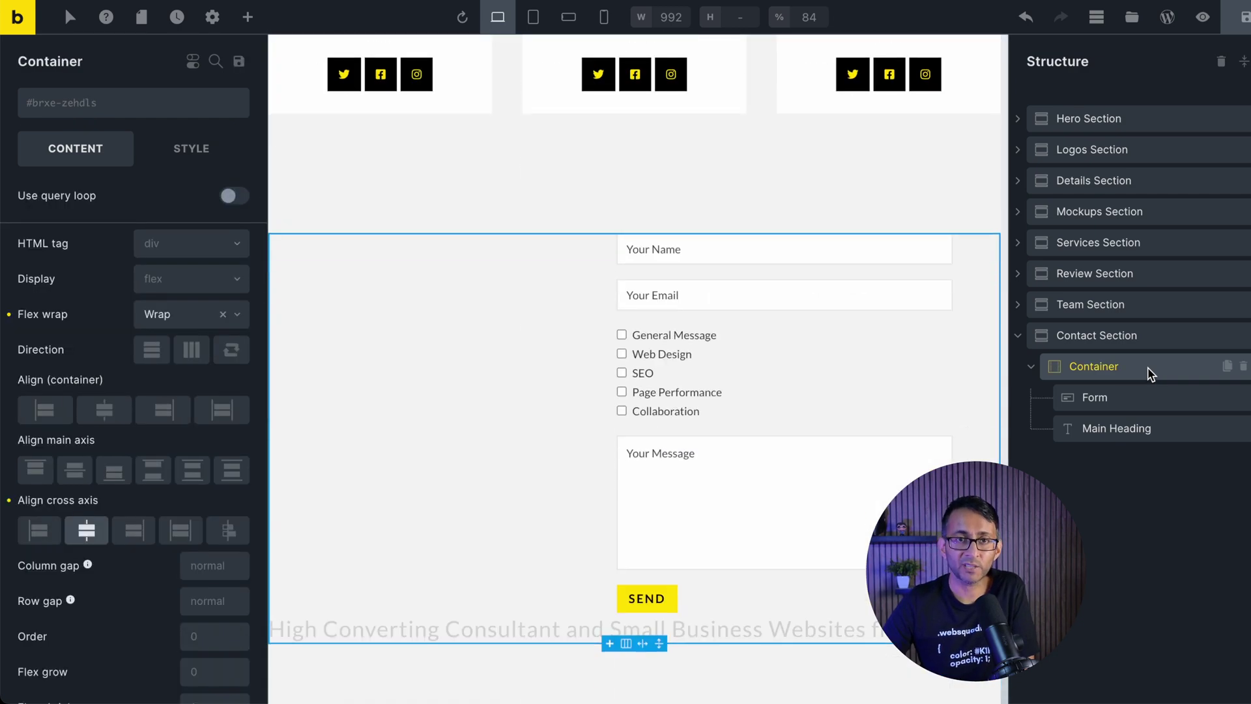
right_click(1148, 368)
click(1166, 394)
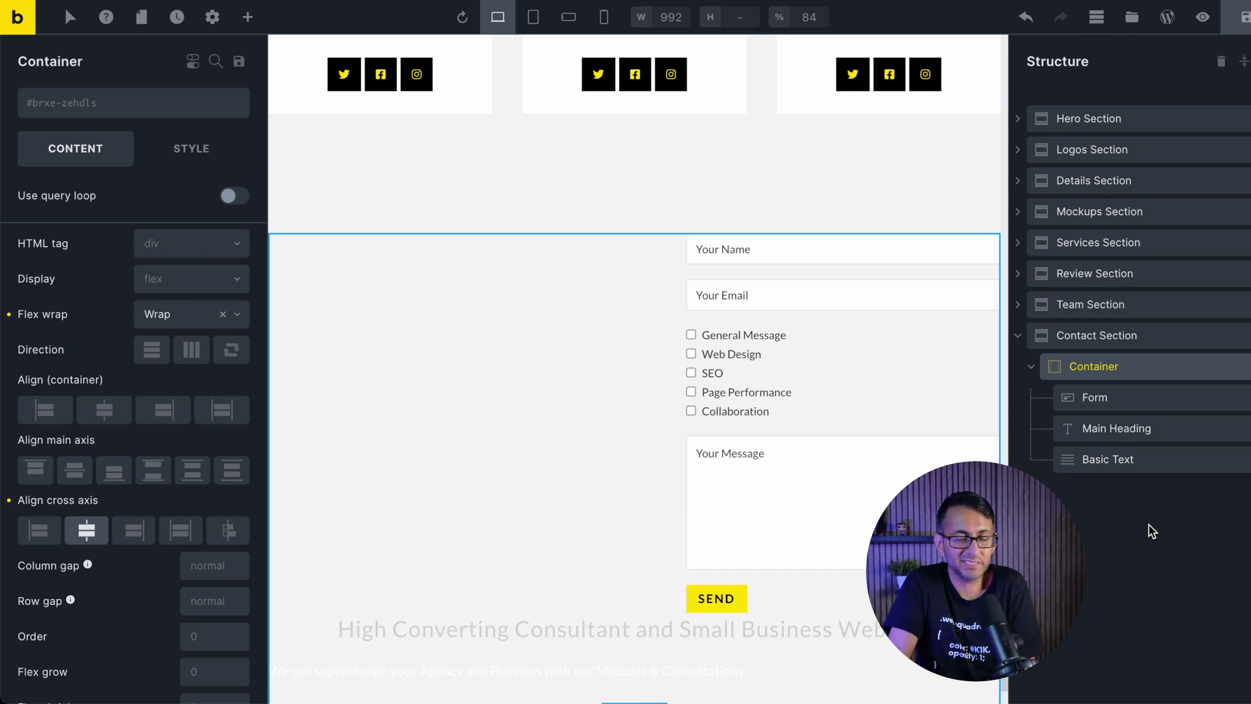
click(1131, 366)
Drag the Form below Basic Text so Main Heading and paragraph come first.
click(1128, 399)
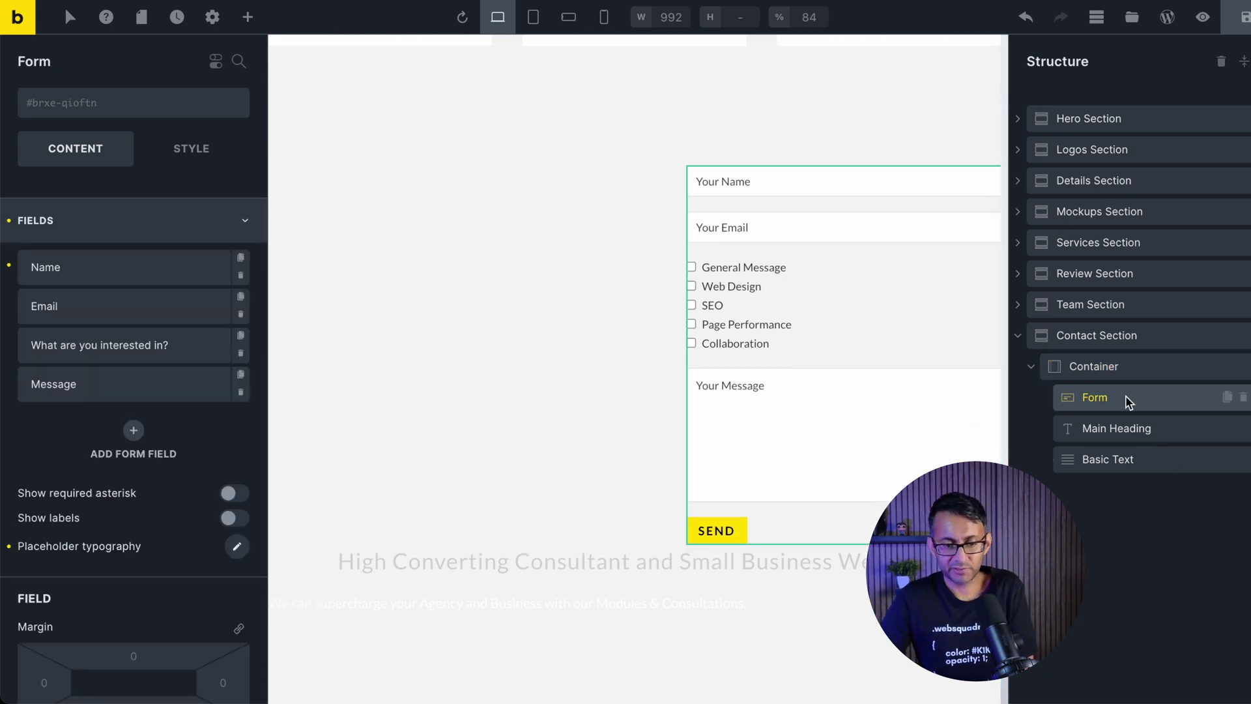
click(1134, 430)
click(1134, 459)
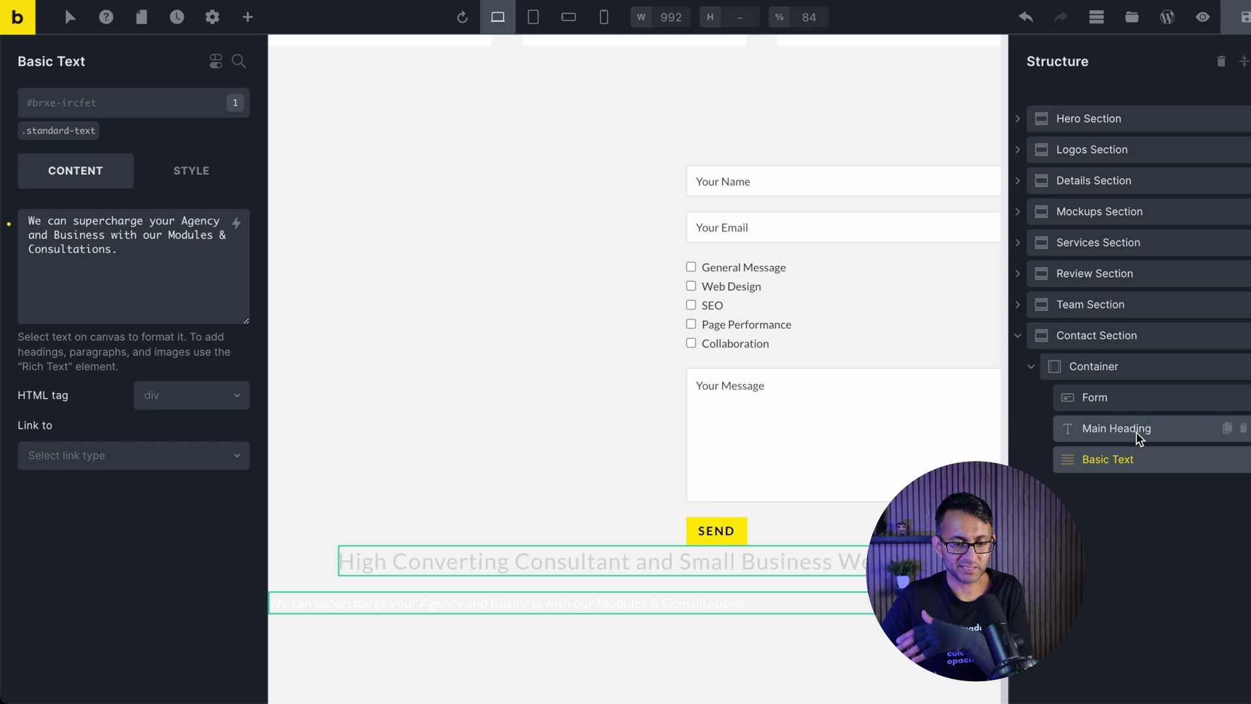
click(1139, 427)
click(1139, 456)
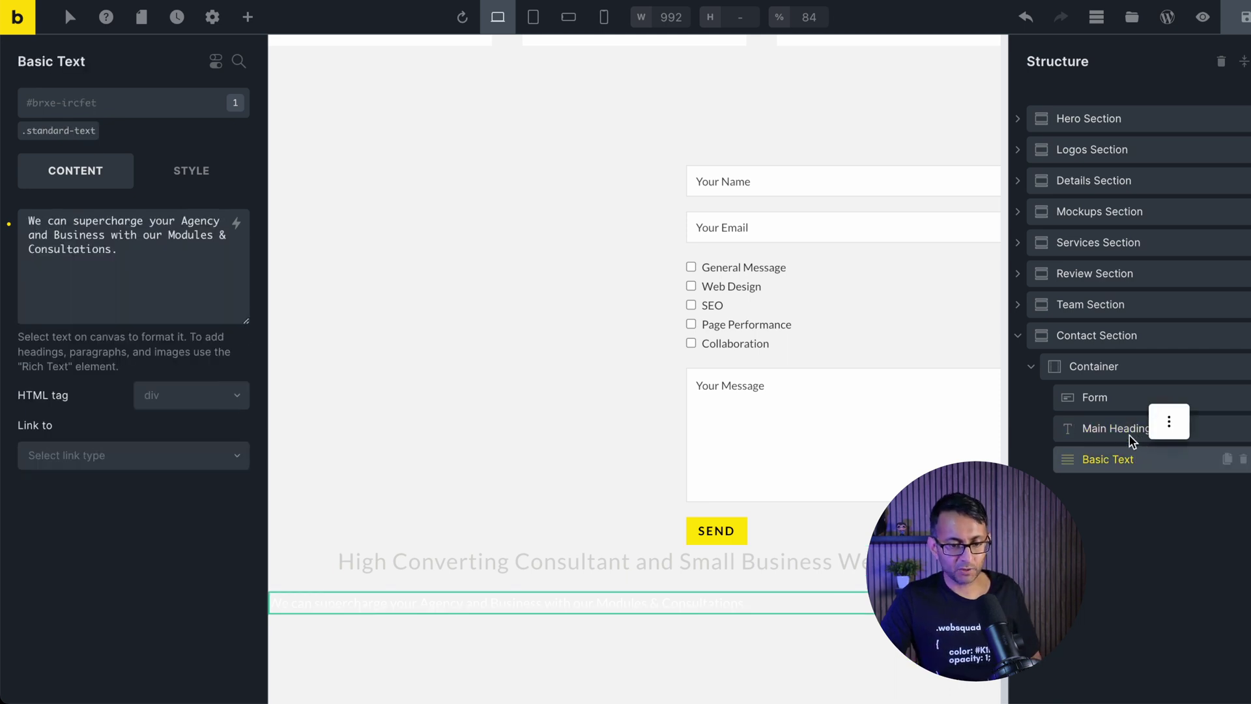
click(1115, 400)
drag(1121, 399, 1136, 470)
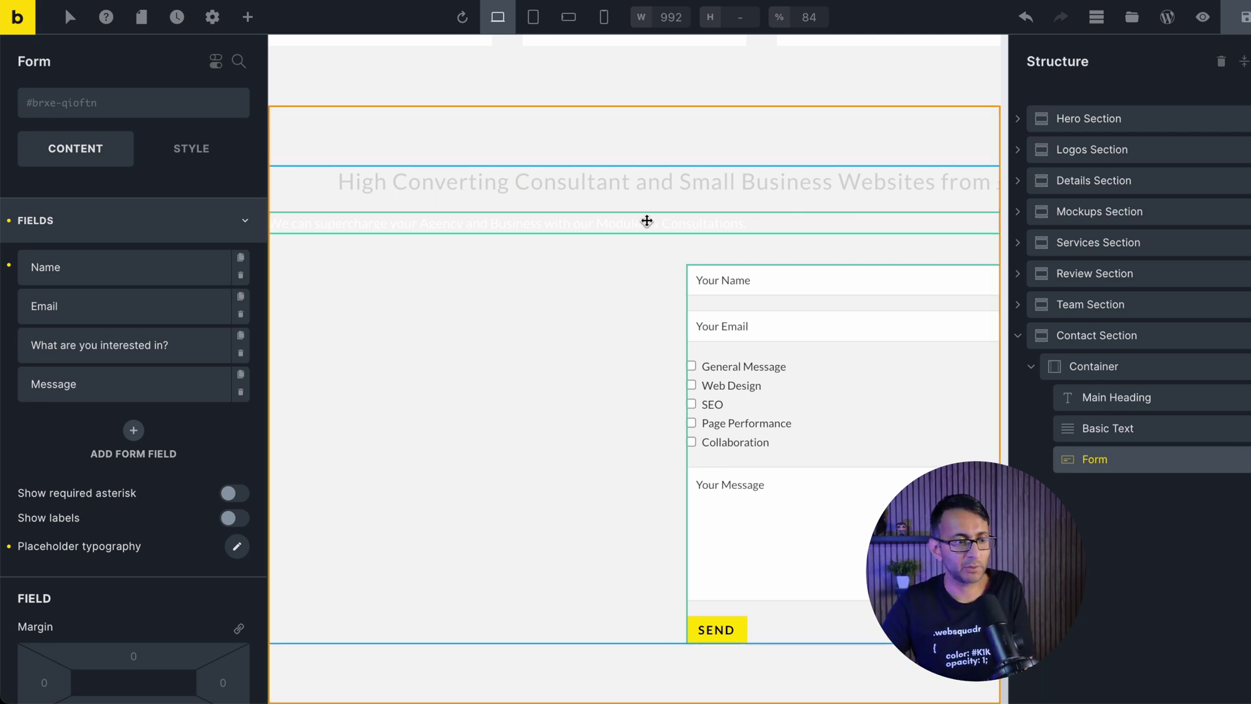
Add a new Block to the contact container and move it above Main Heading.
click(1165, 363)
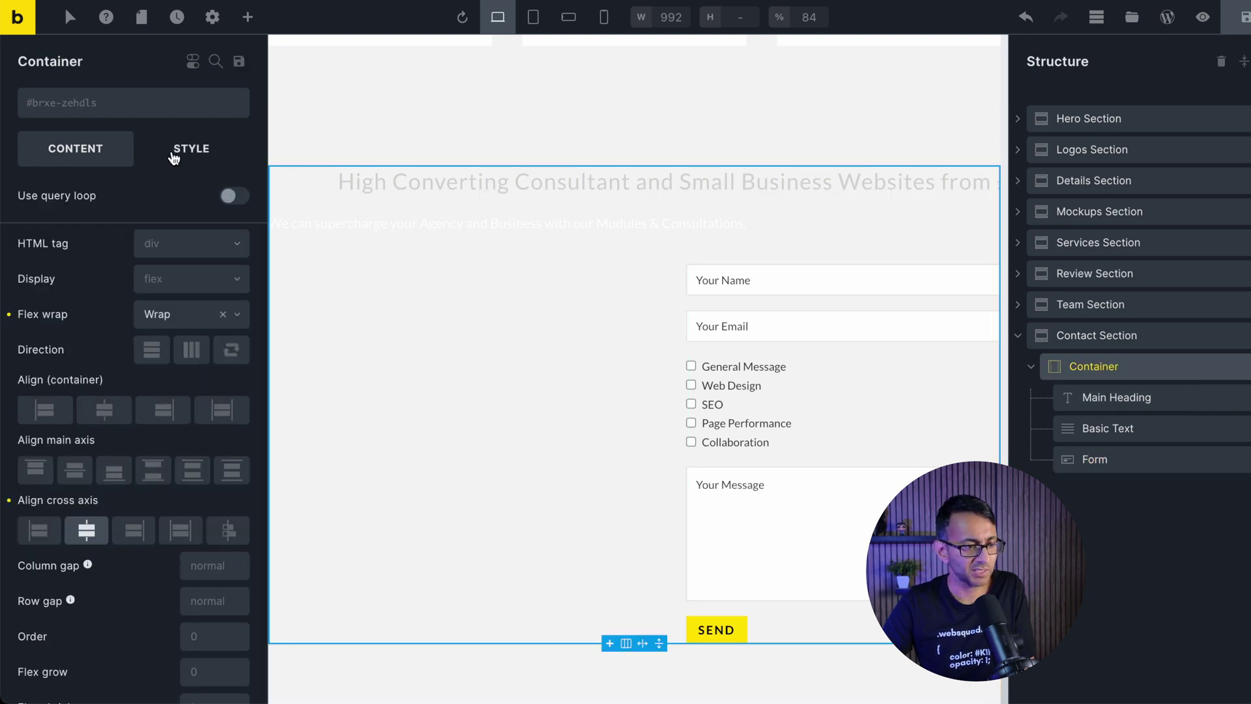
click(247, 17)
click(70, 247)
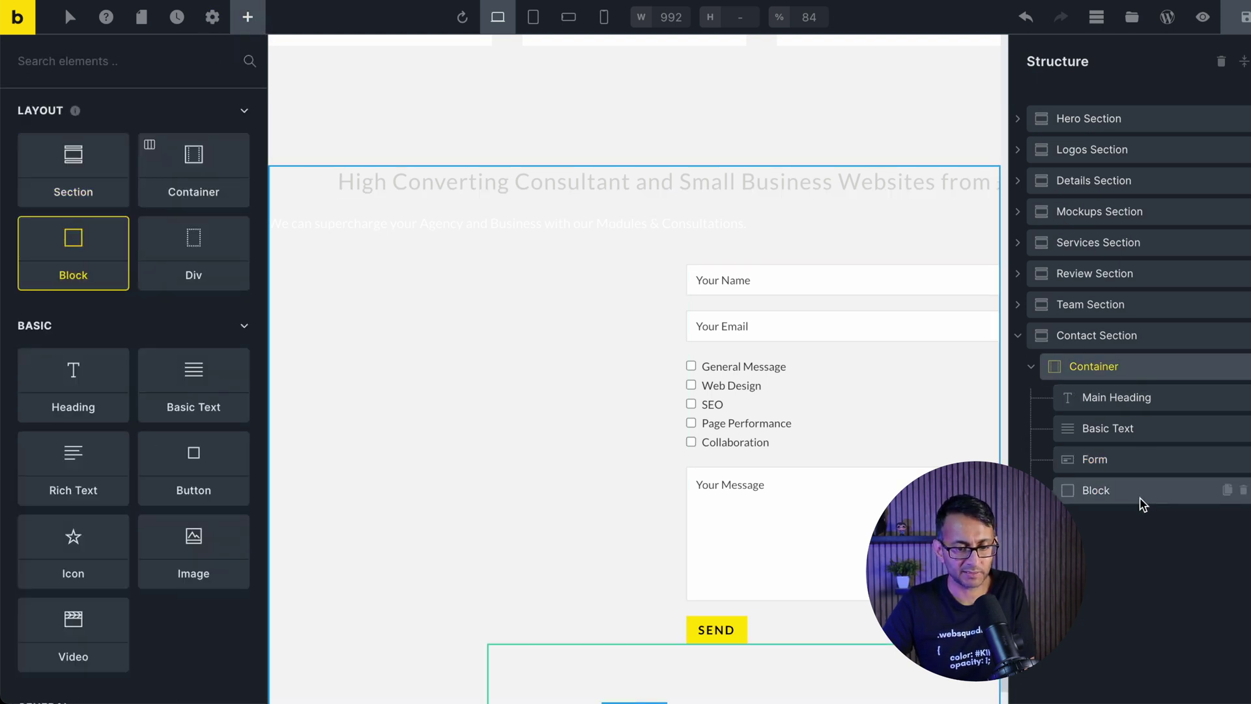
drag(1140, 502, 1137, 385)
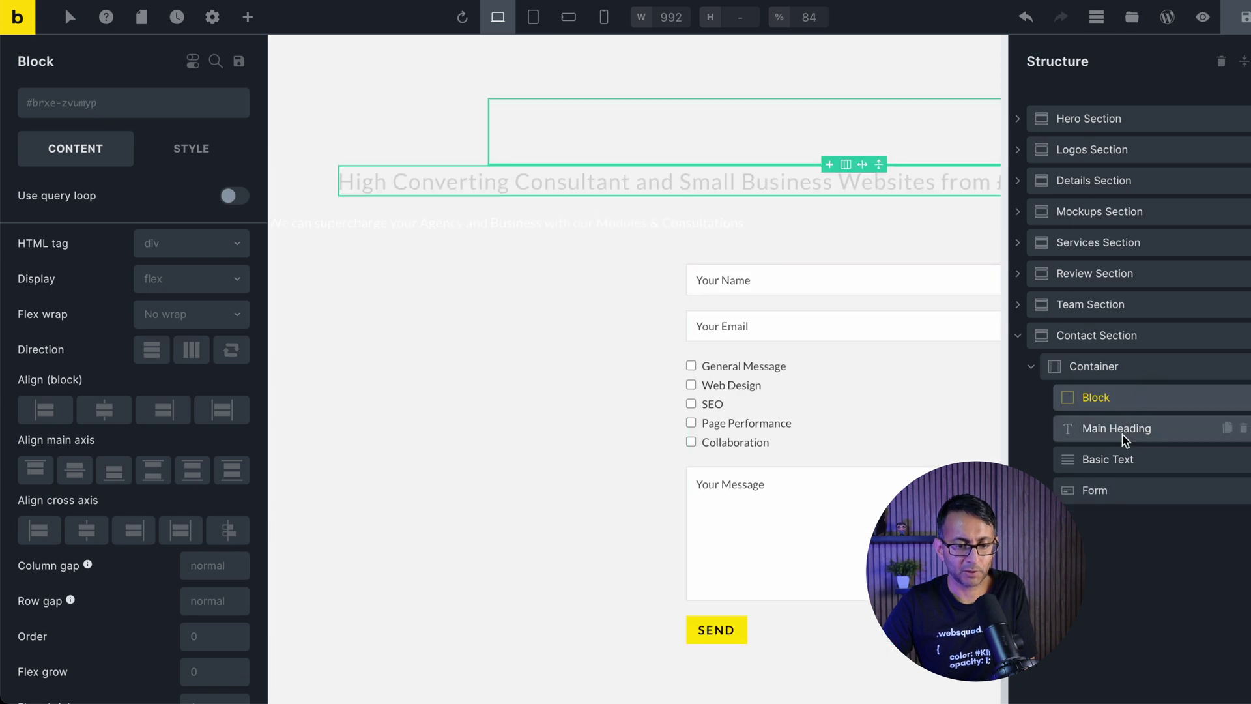
Nest Main Heading and Basic Text inside the new Block.
click(1121, 435)
drag(1121, 435, 1148, 410)
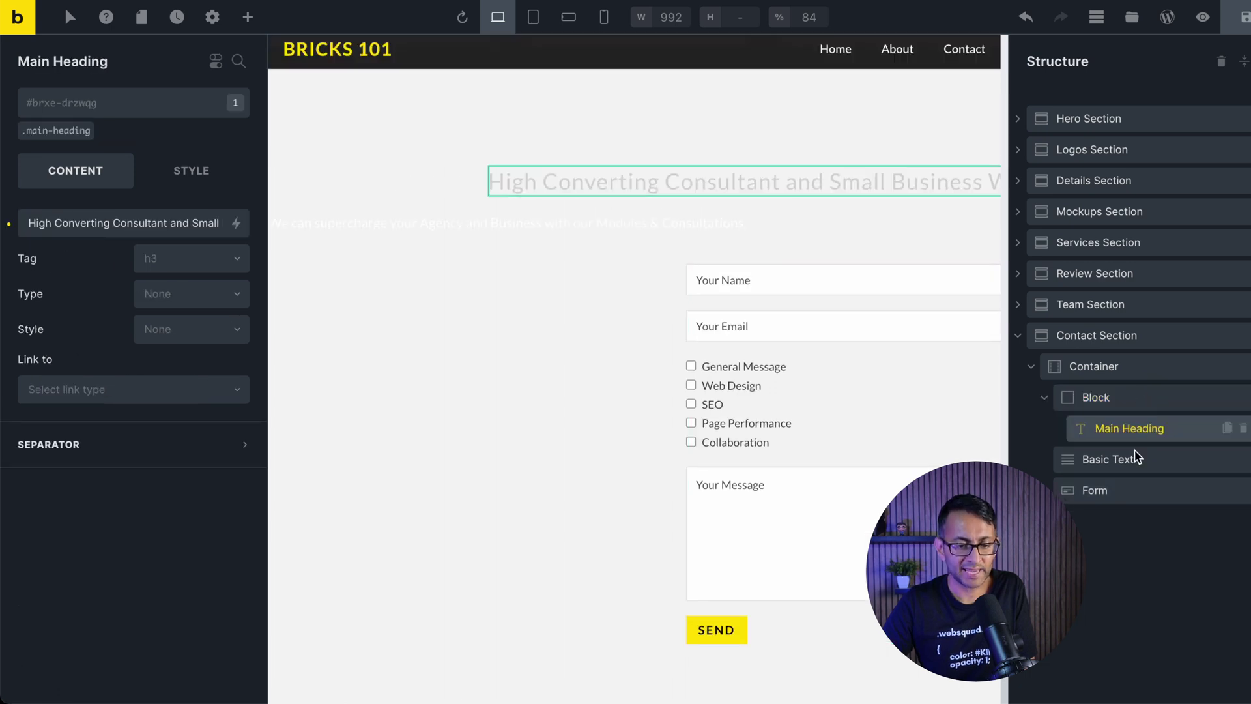
drag(1124, 462, 1163, 442)
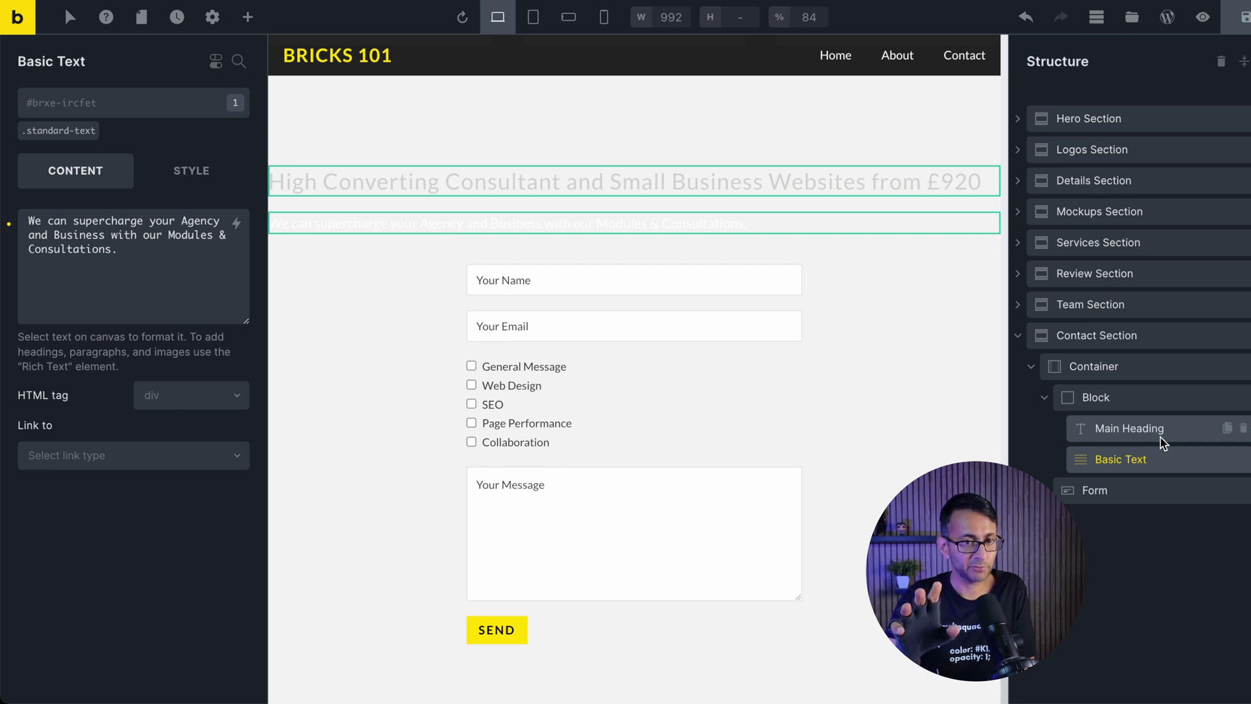
Replace the heading text with 'Let's get started with making your website work for you'.
click(1161, 434)
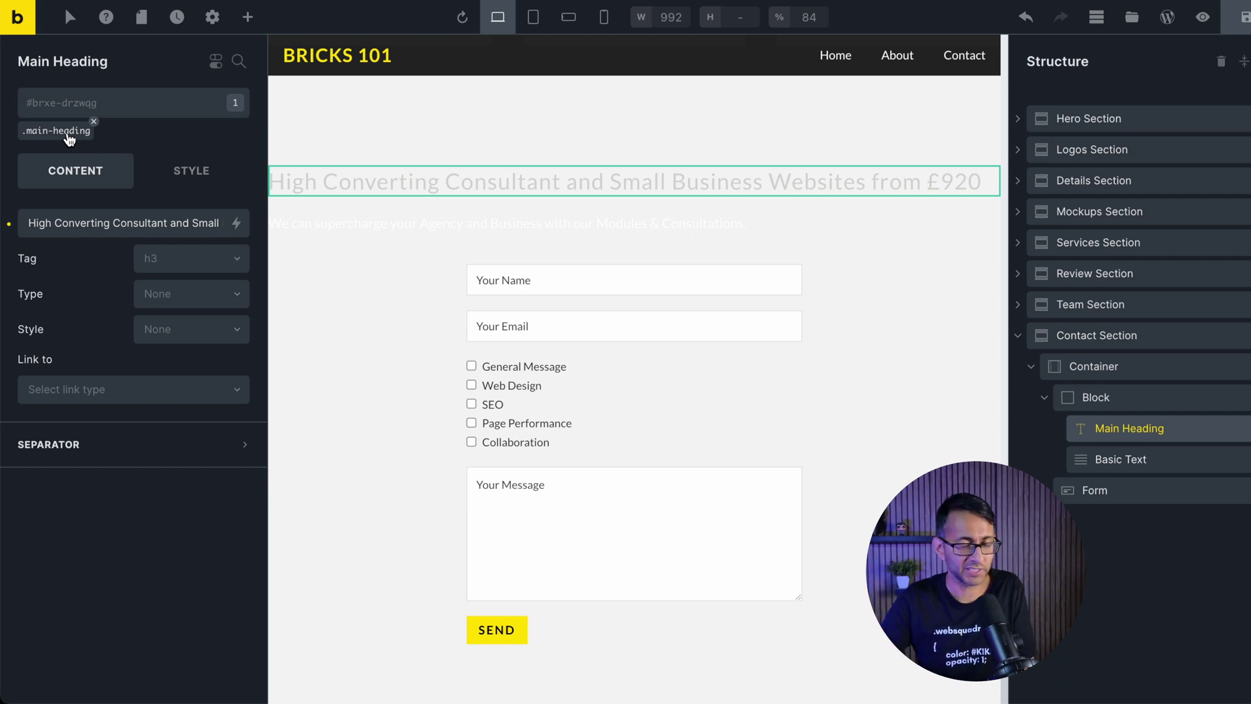
click(131, 225)
triple_click(131, 225)
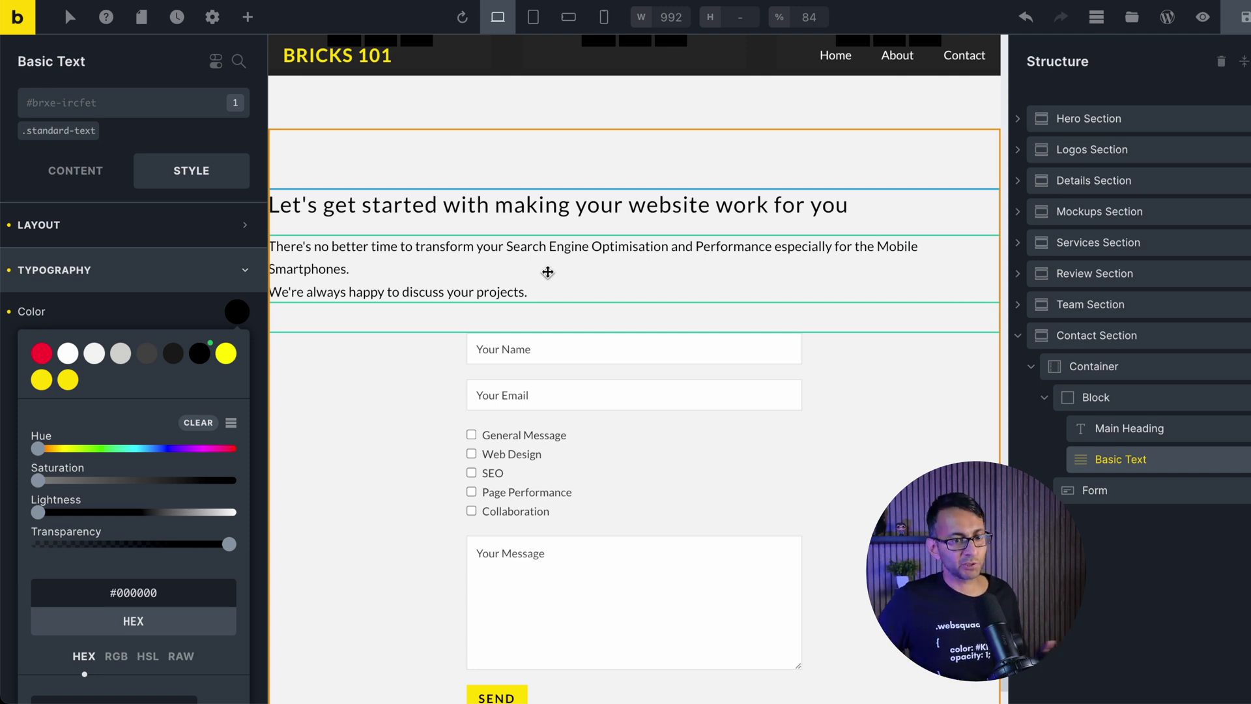
click(1137, 400)
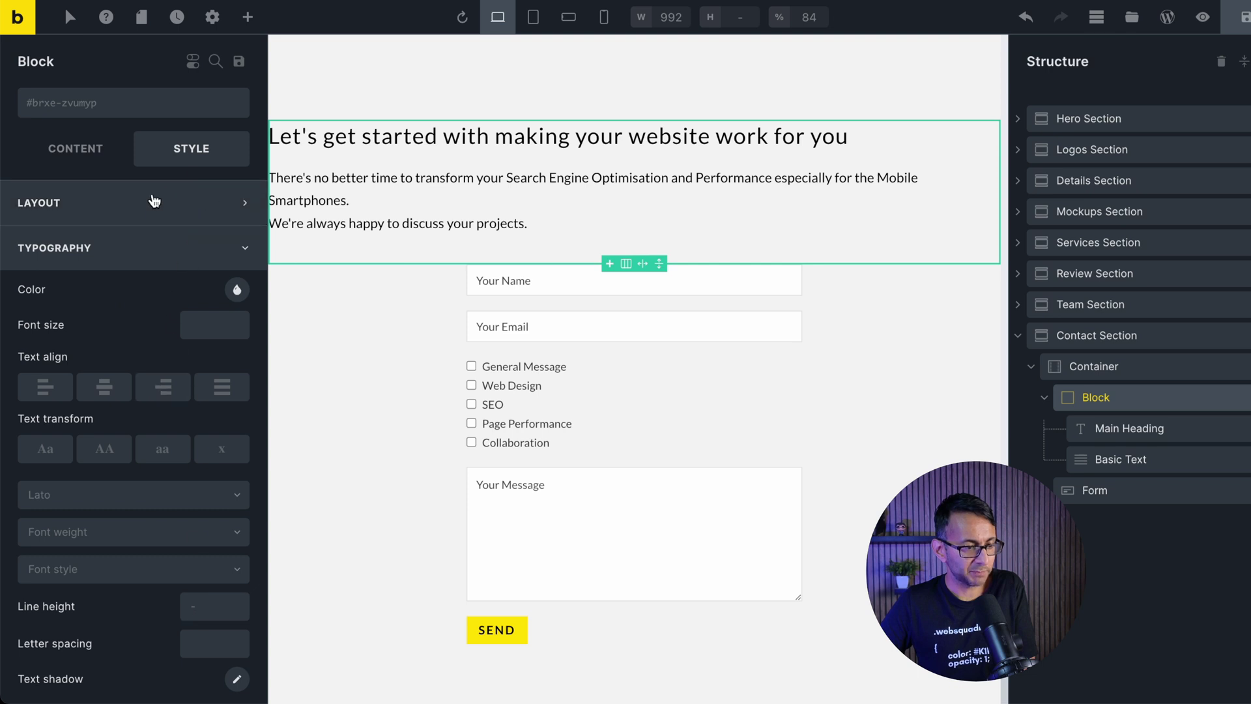
Set the text Block's width to 450.
click(154, 201)
click(217, 560)
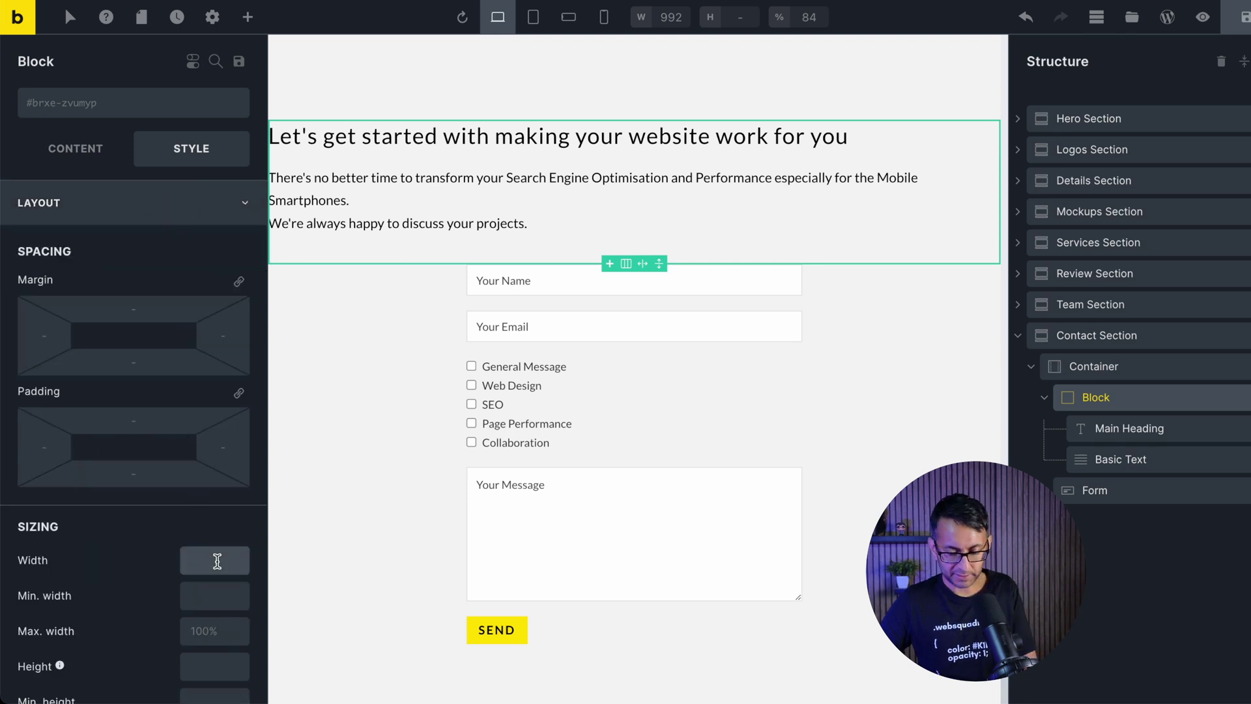
text(450)
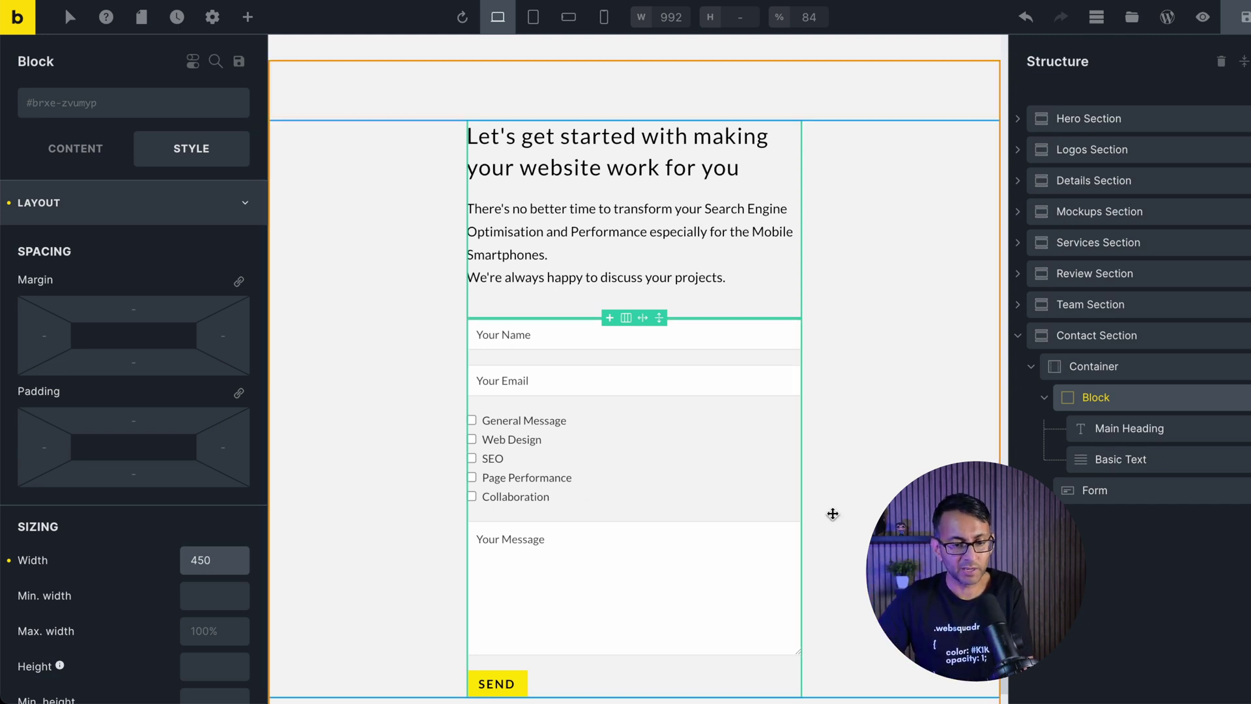
Make the container Horizontal with cross axis Start and main axis Space between.
click(1149, 368)
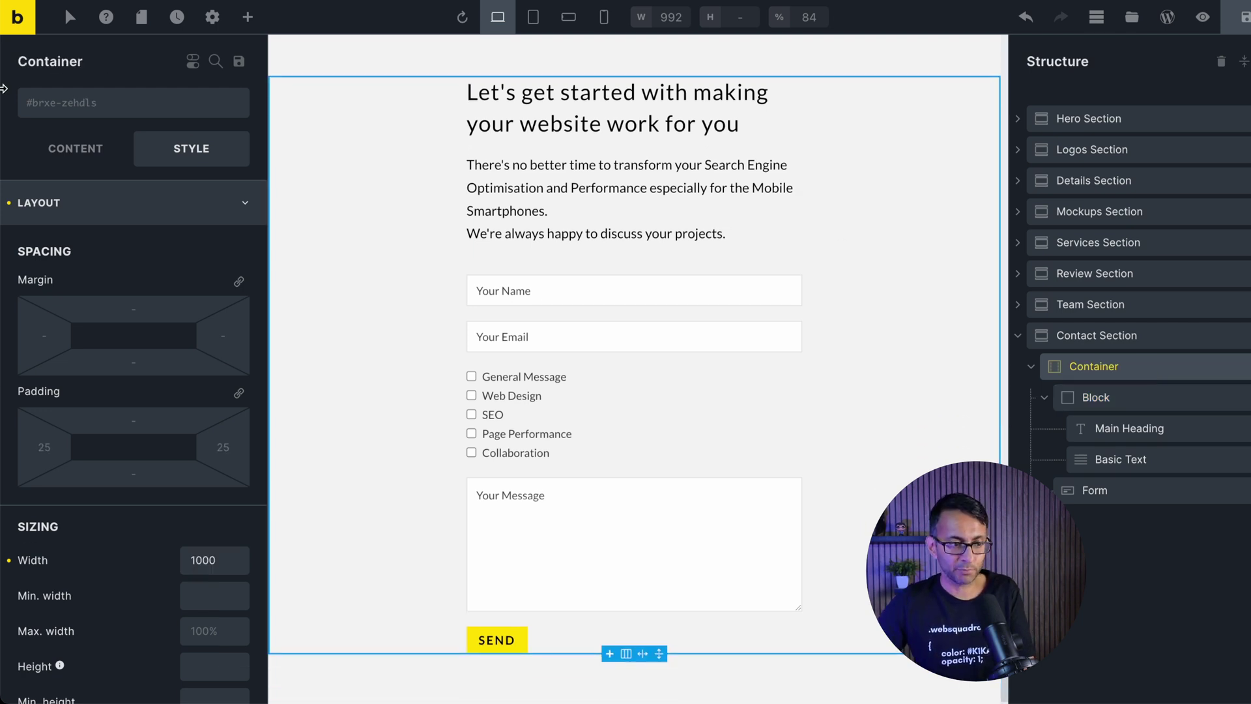
click(80, 161)
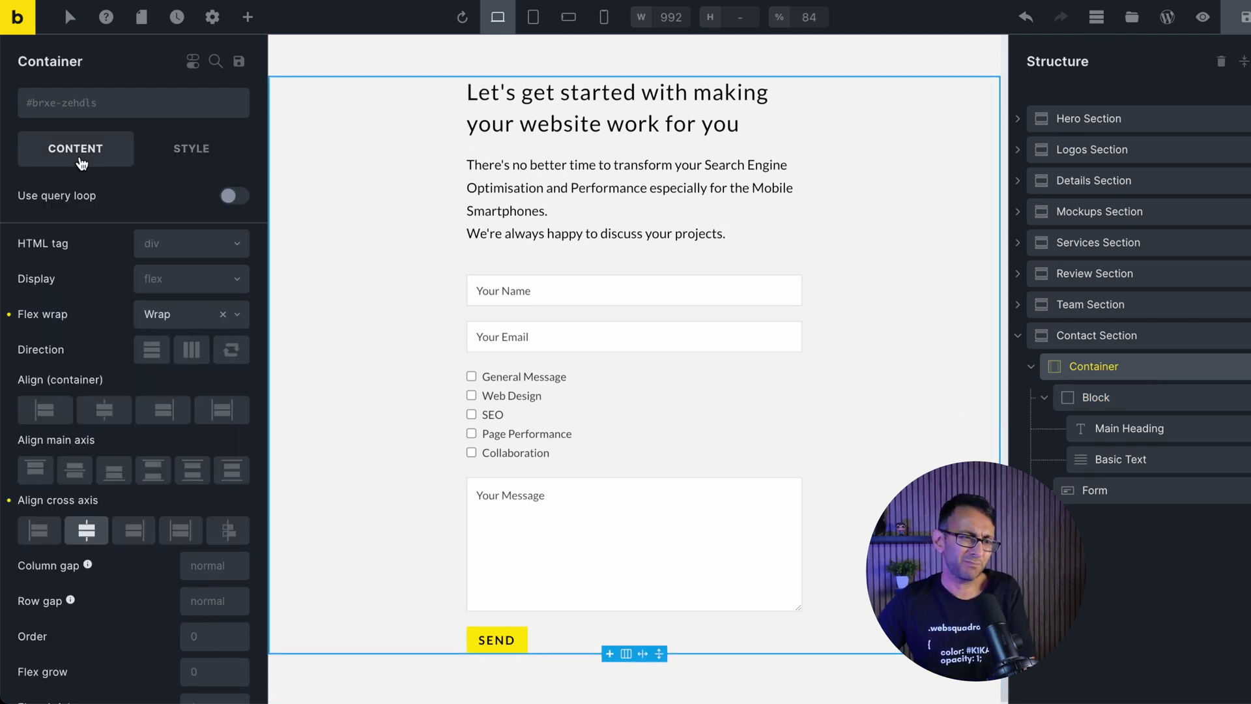
click(187, 357)
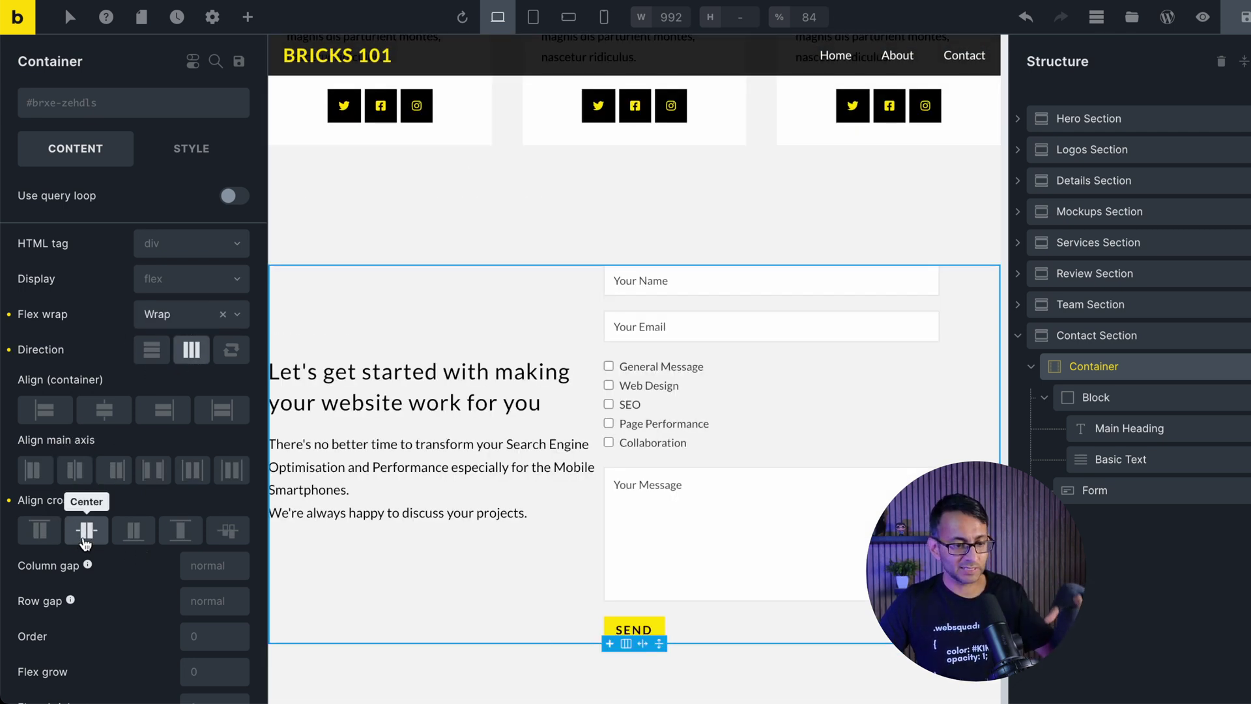
click(39, 530)
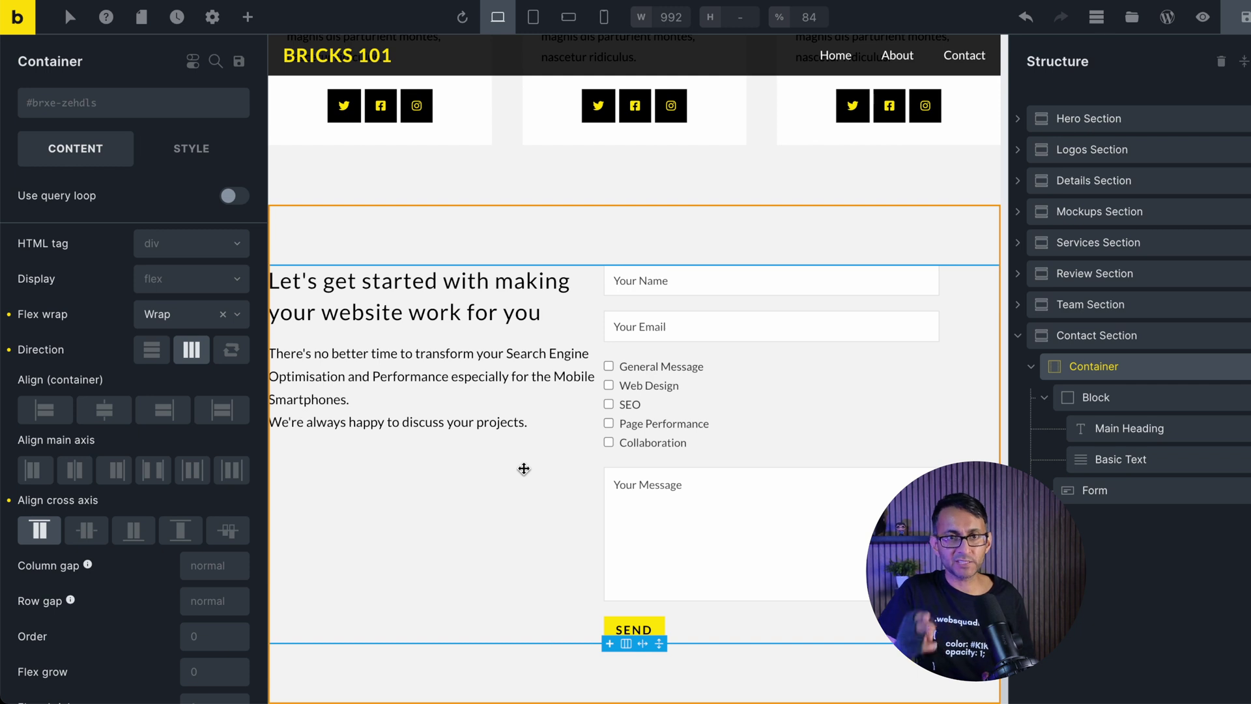
click(155, 477)
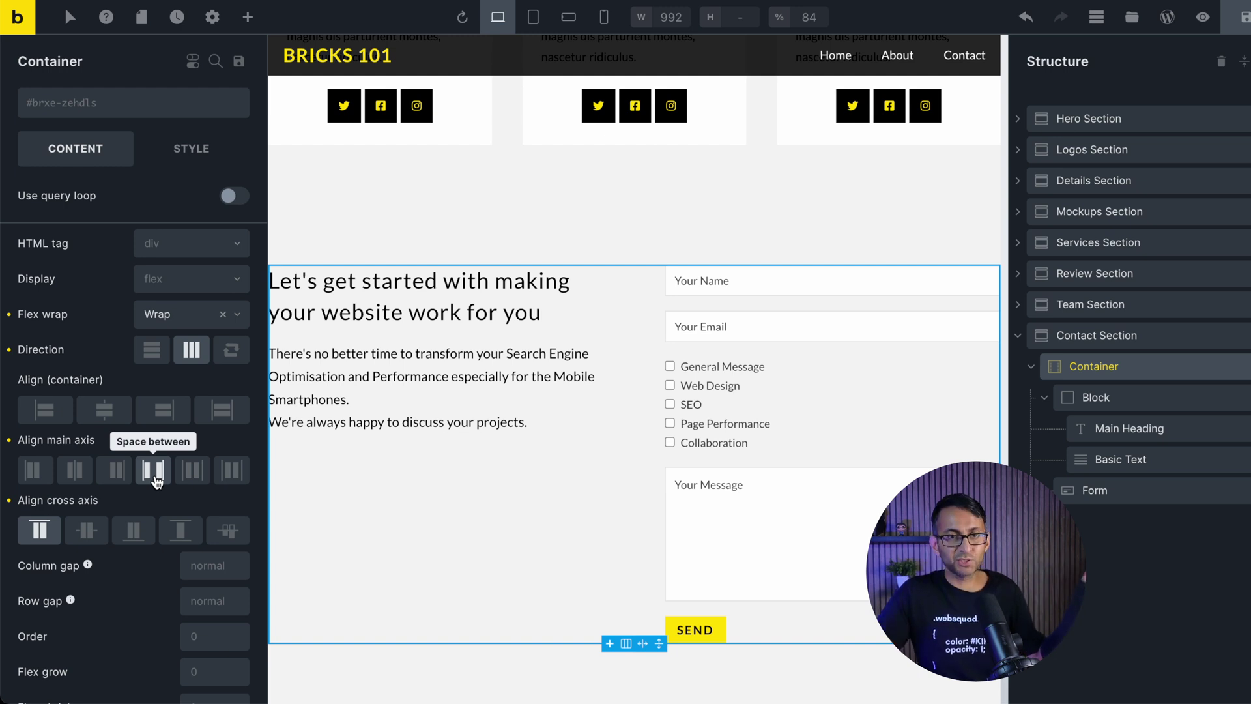
click(547, 436)
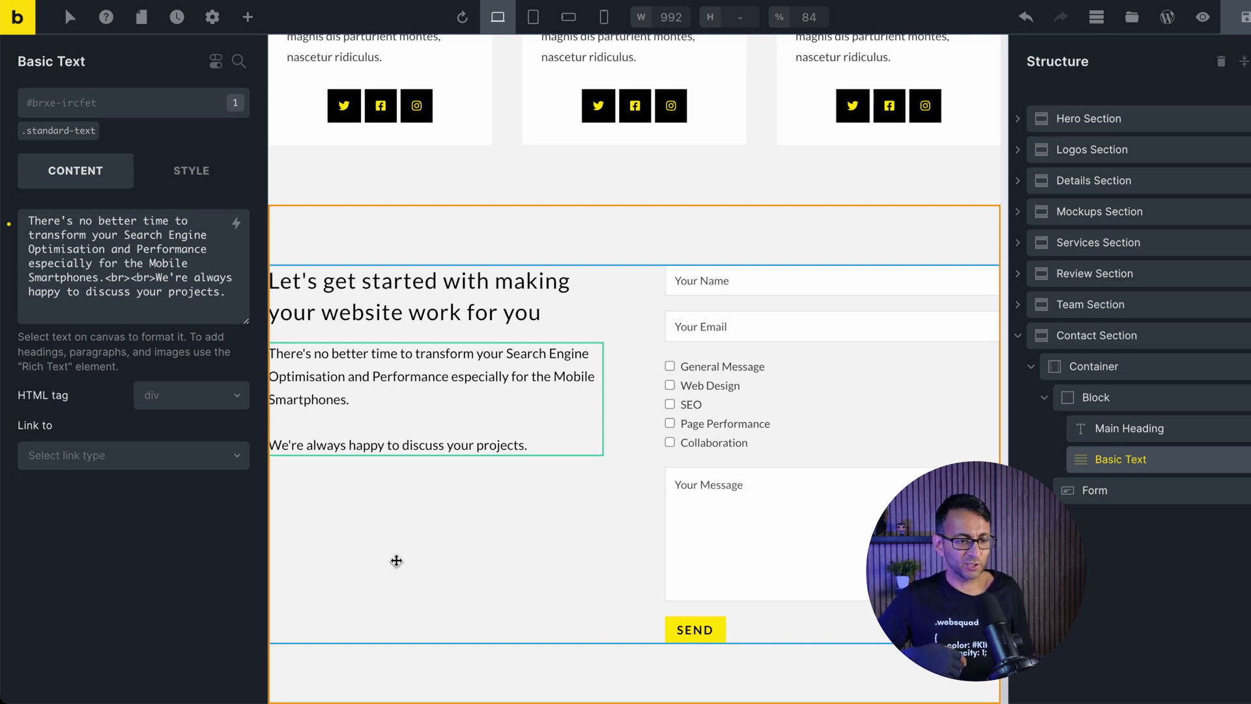
Copy the phone mockup Image from the Details Section.
click(1019, 181)
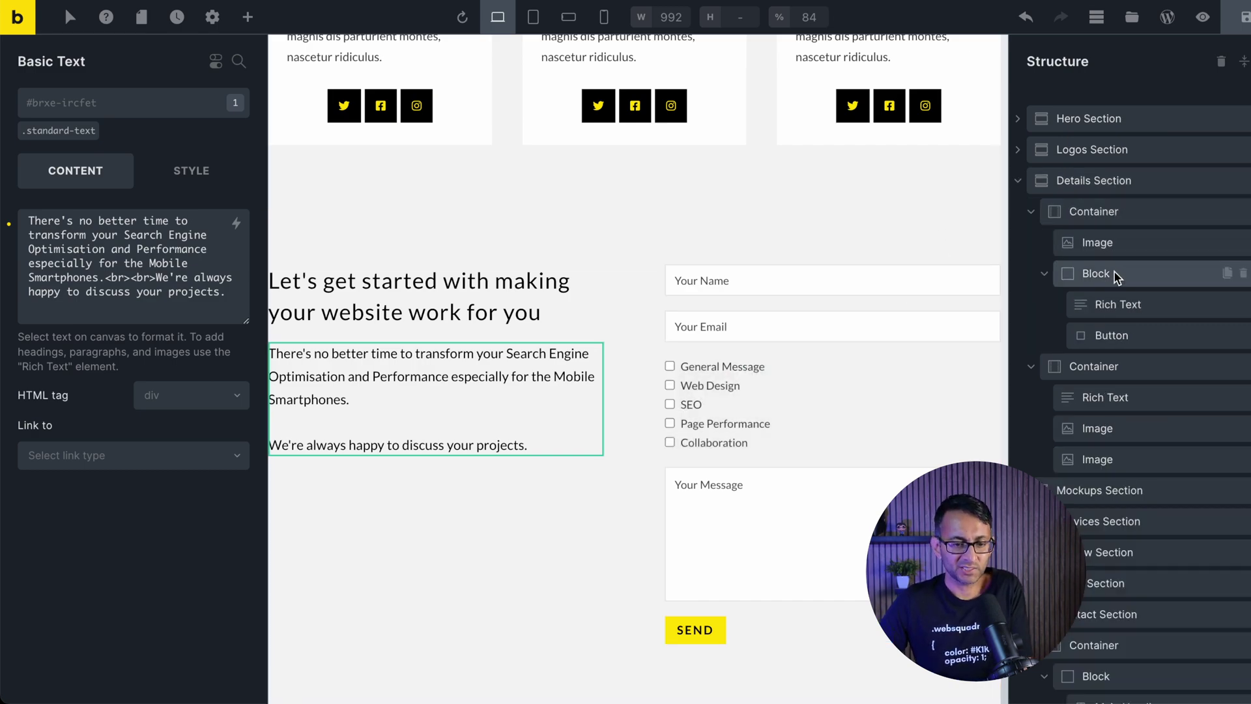
click(1092, 243)
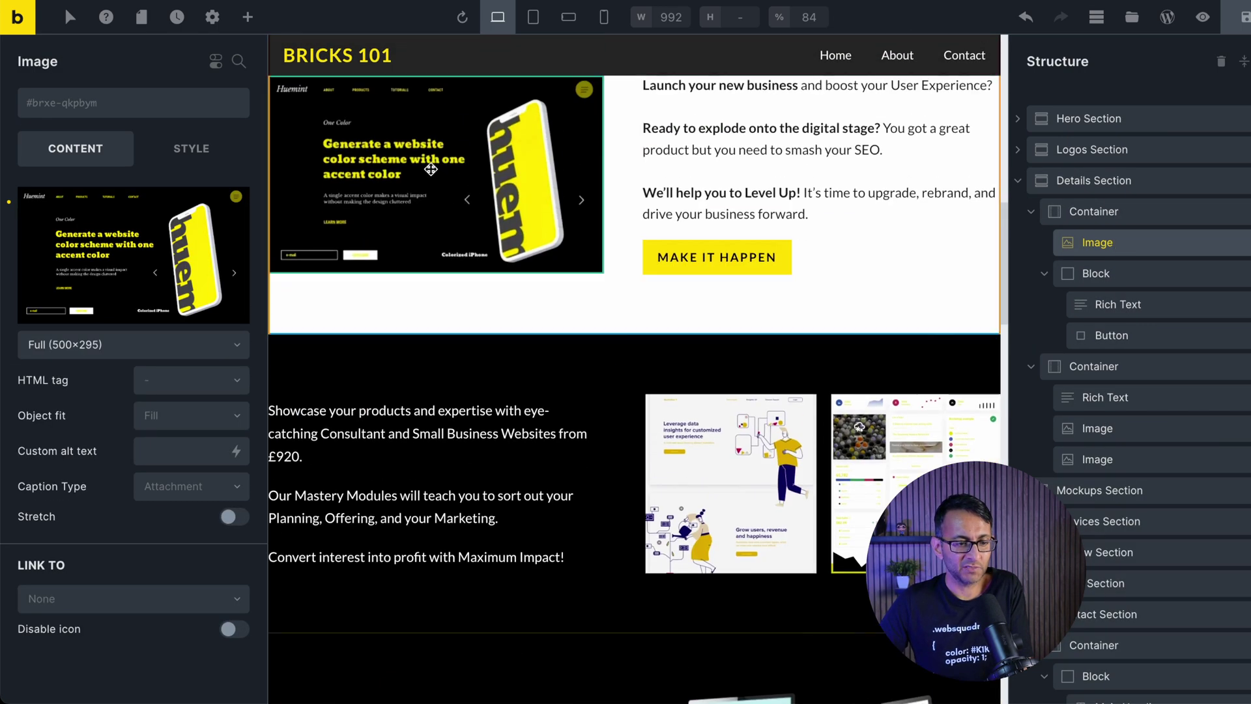
right_click(1147, 259)
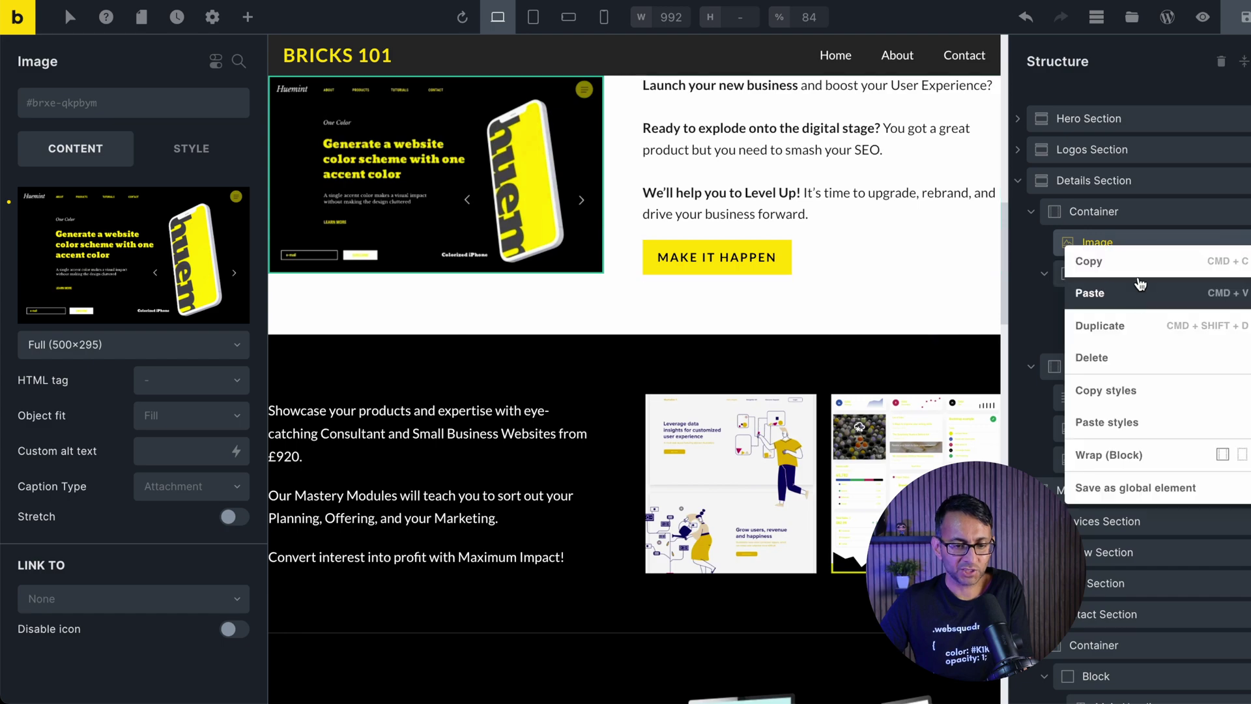
click(1146, 259)
click(1042, 358)
Paste the copied Image into the contact Block beneath the paragraph.
click(1129, 406)
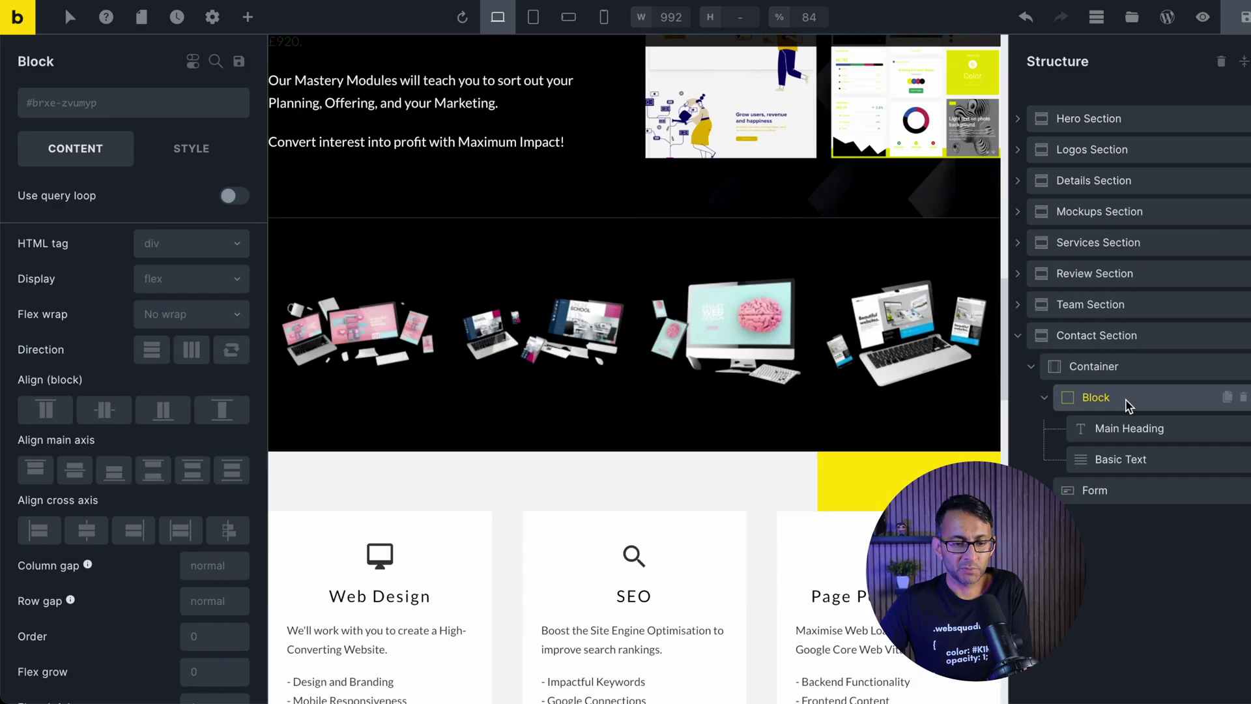
right_click(1124, 402)
click(1115, 409)
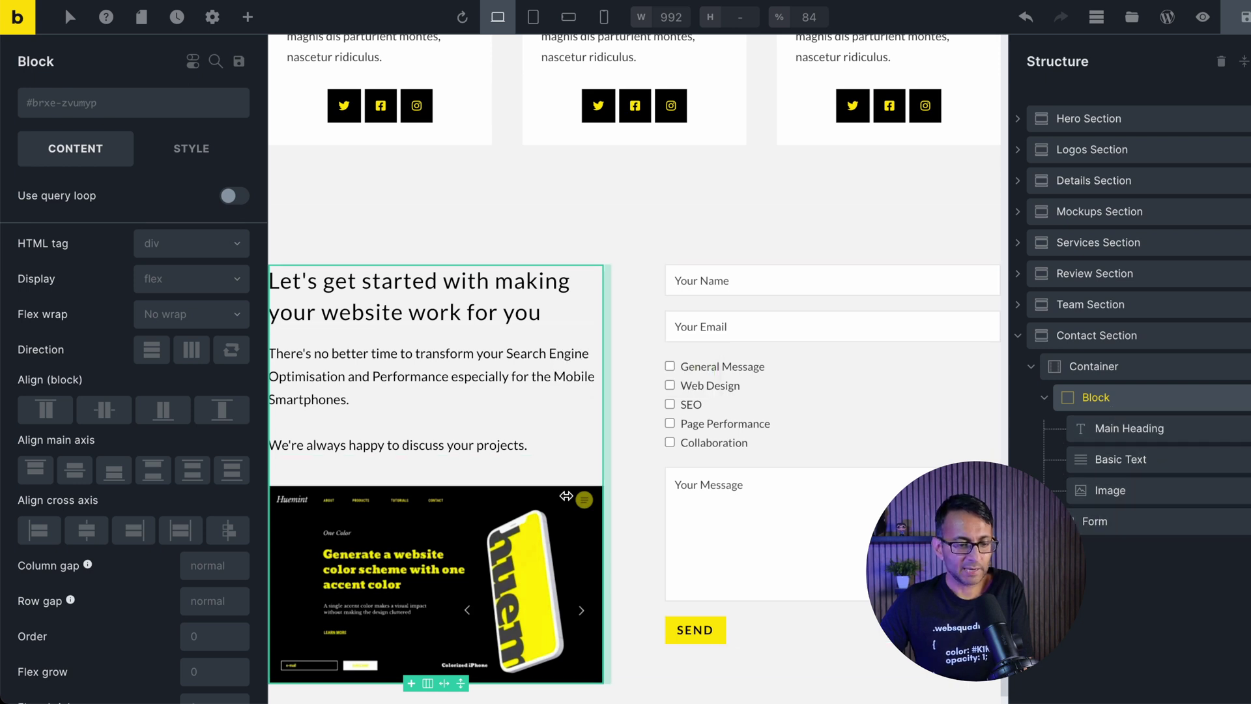
scroll(545, 569, down, 1)
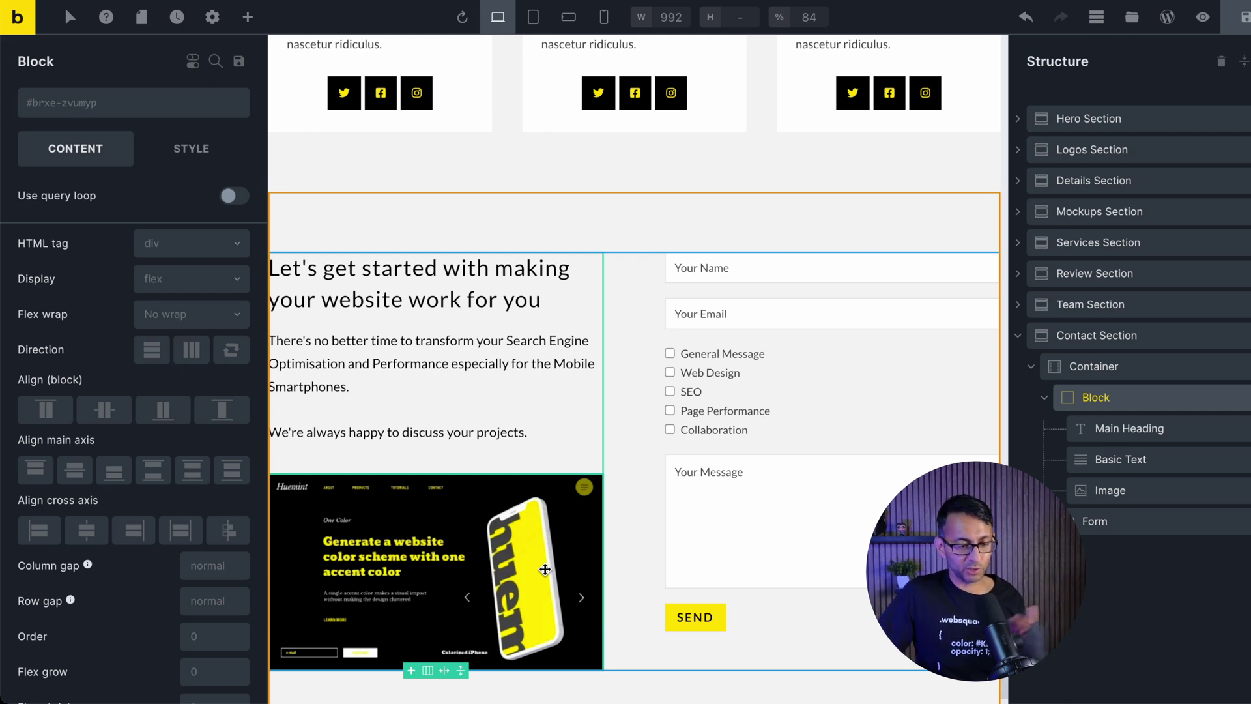
click(456, 553)
Swap in the team meeting photo and set its Object fit to Cover.
click(123, 261)
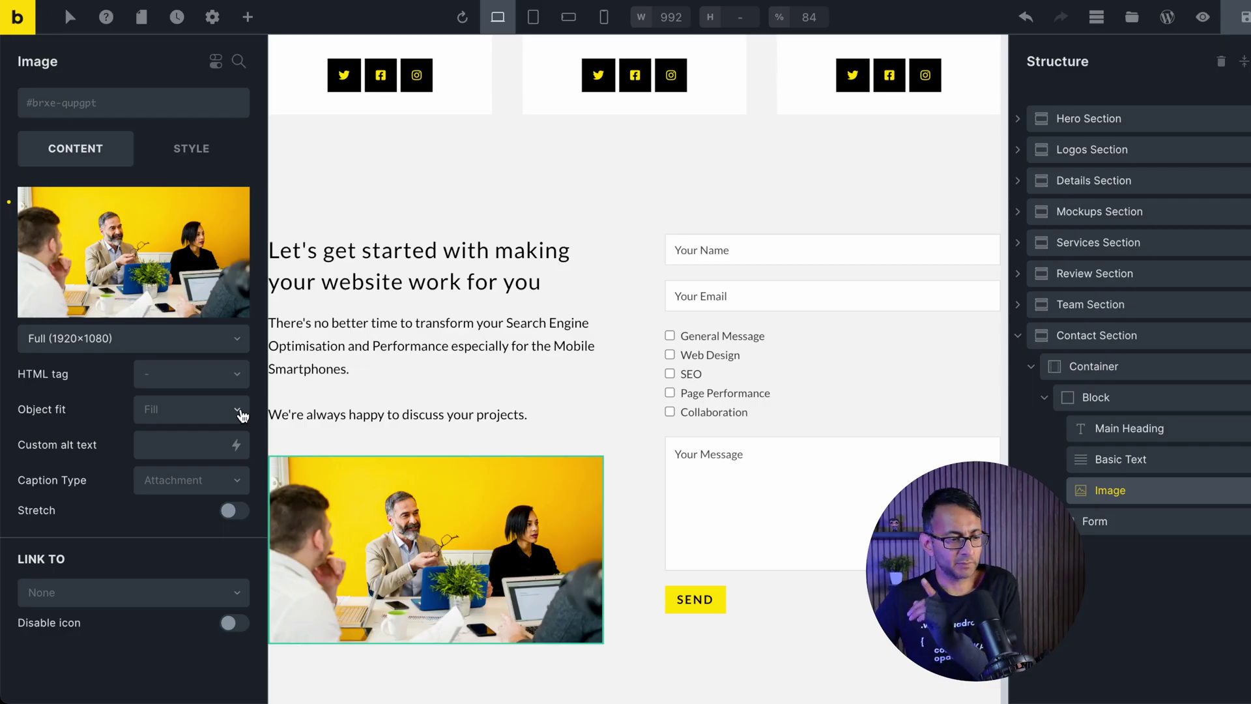
click(241, 415)
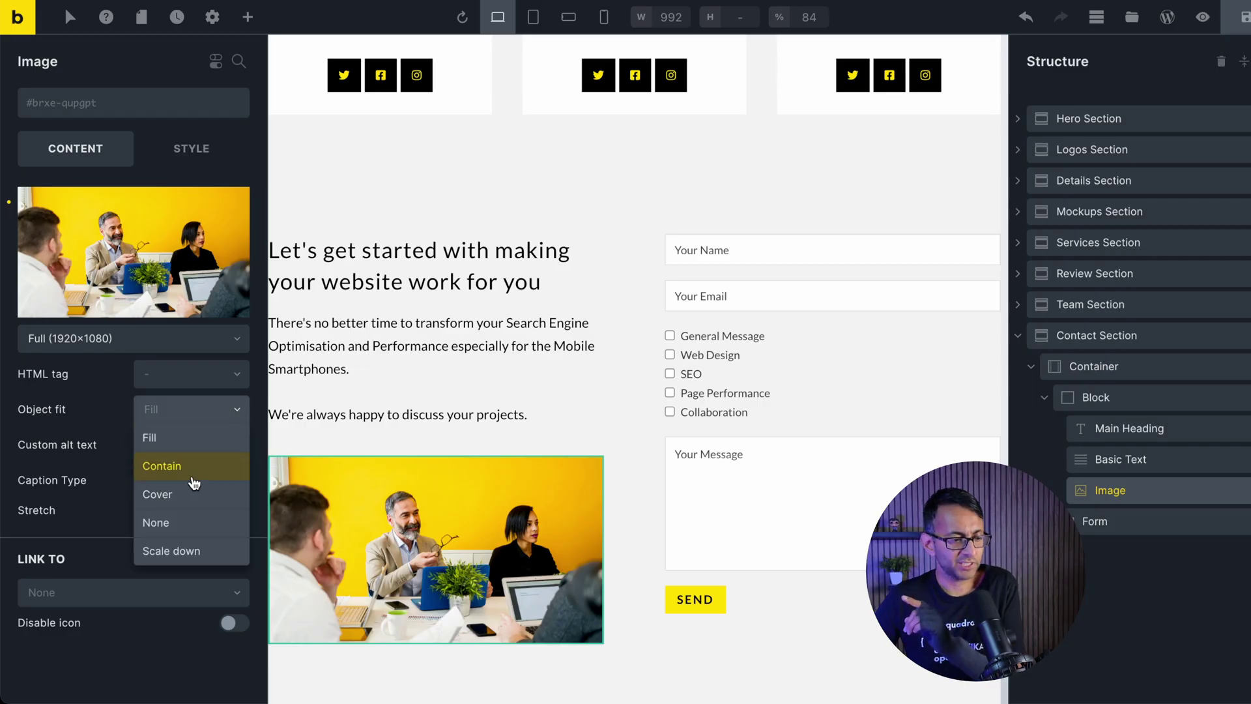
click(189, 499)
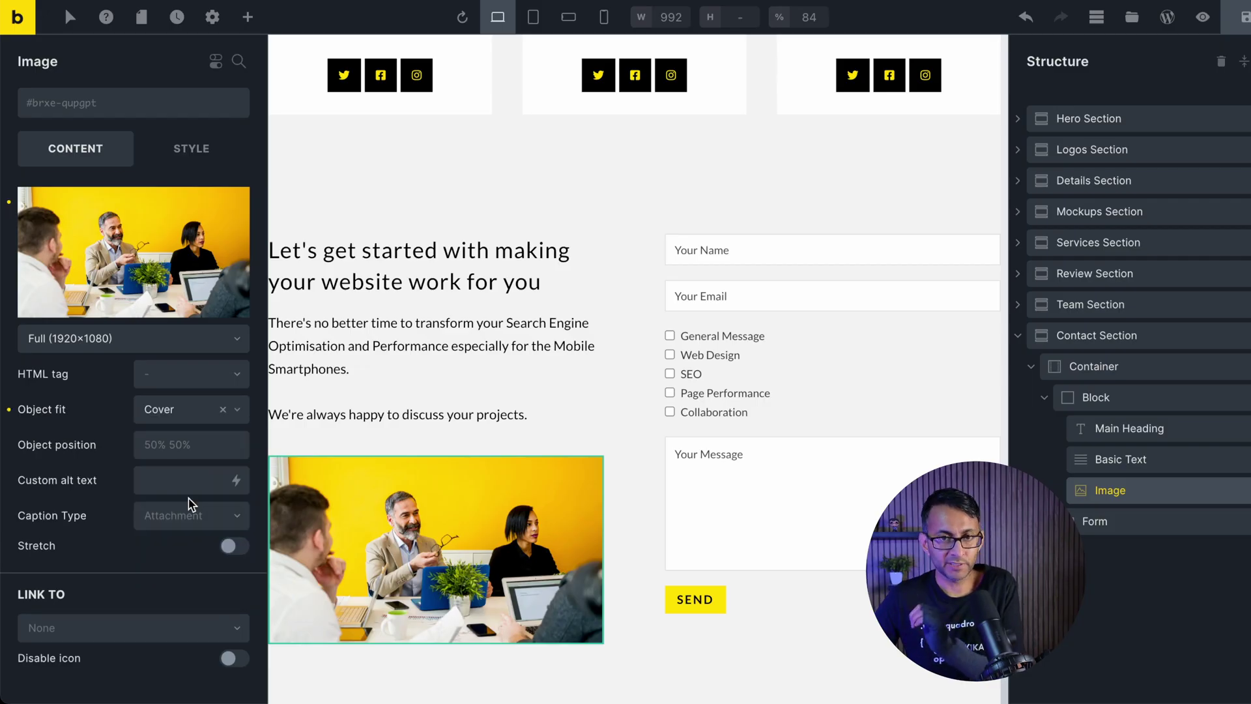
Set the meeting image's Sizing Height to 100.
click(188, 150)
scroll(190, 628, down, 1)
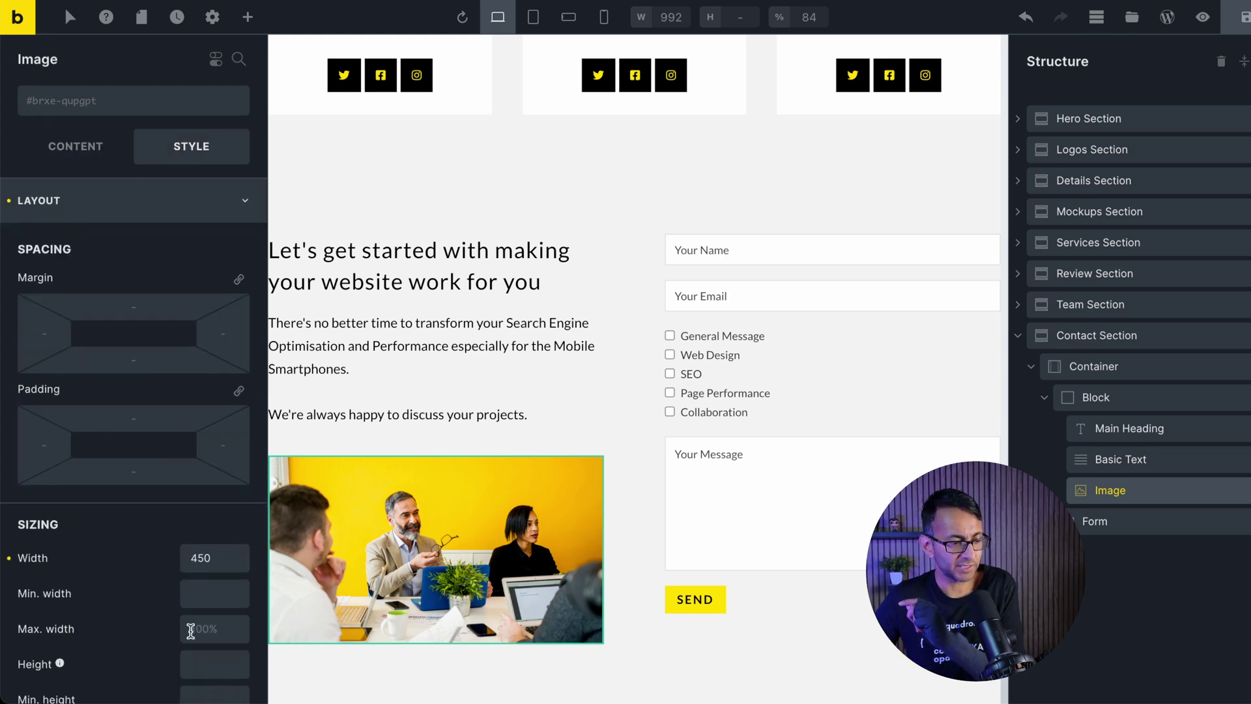
click(201, 661)
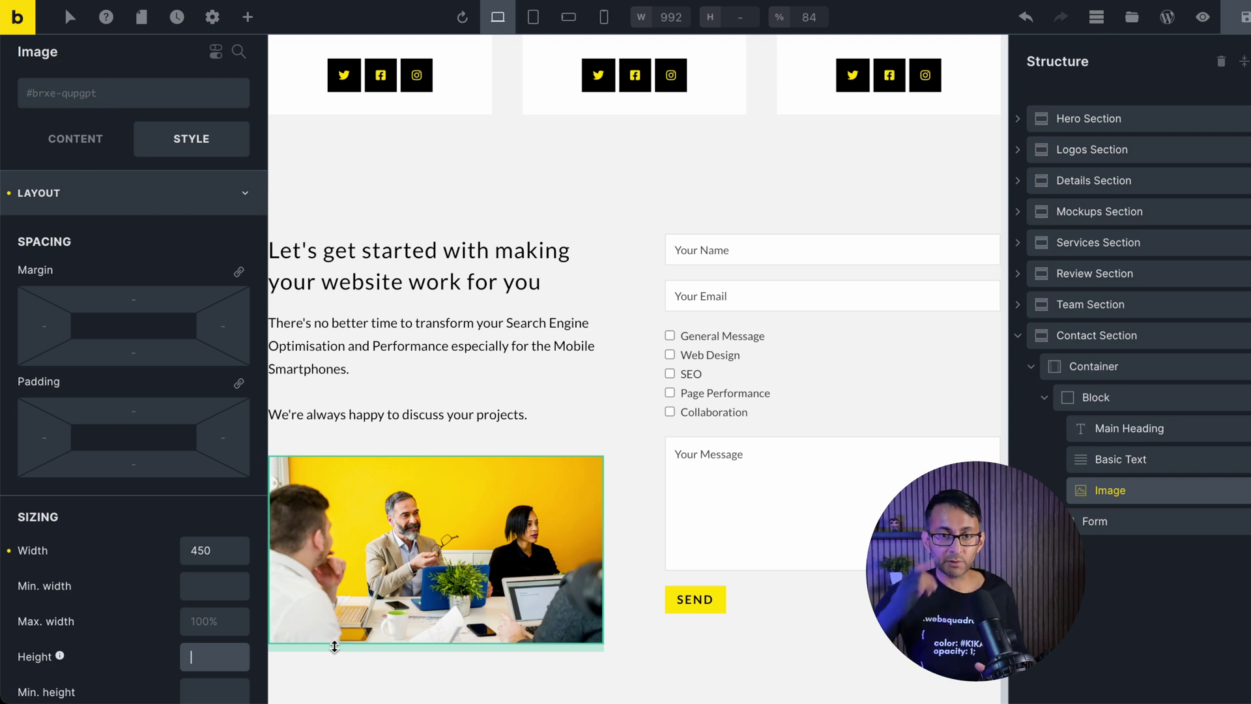
text(200)
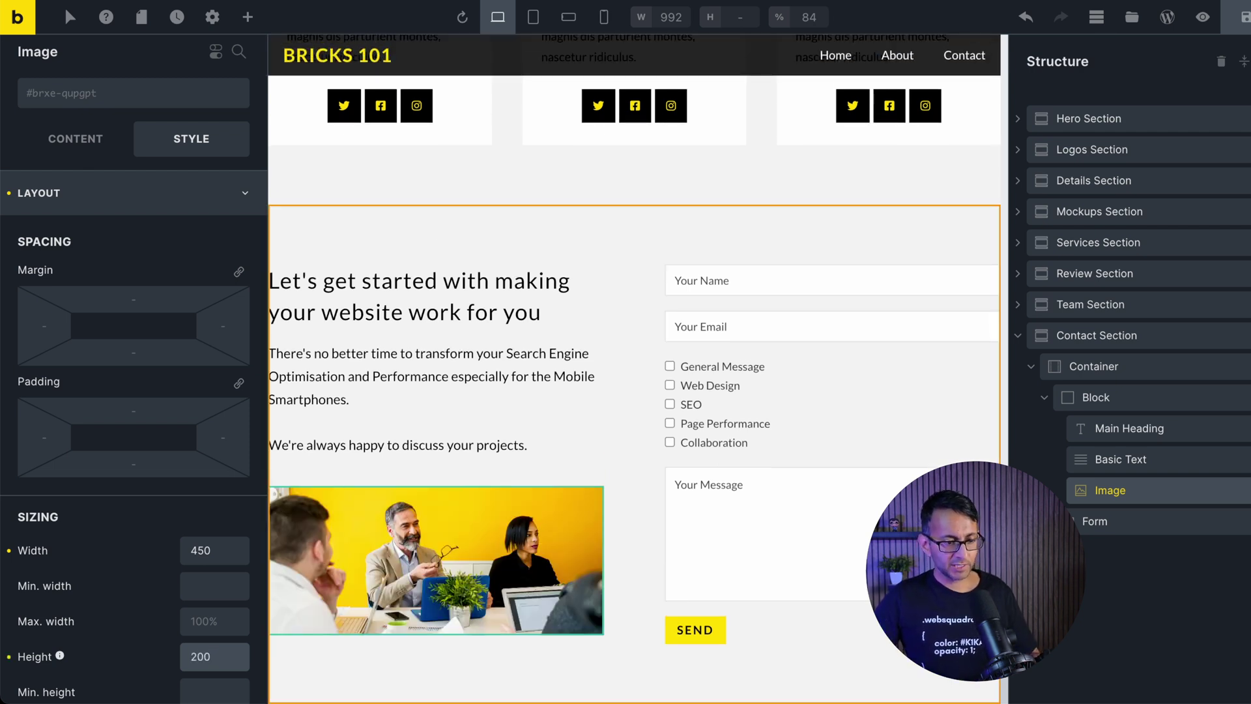
key(BackSpace)
key(BackSpace)
key(BackSpace)
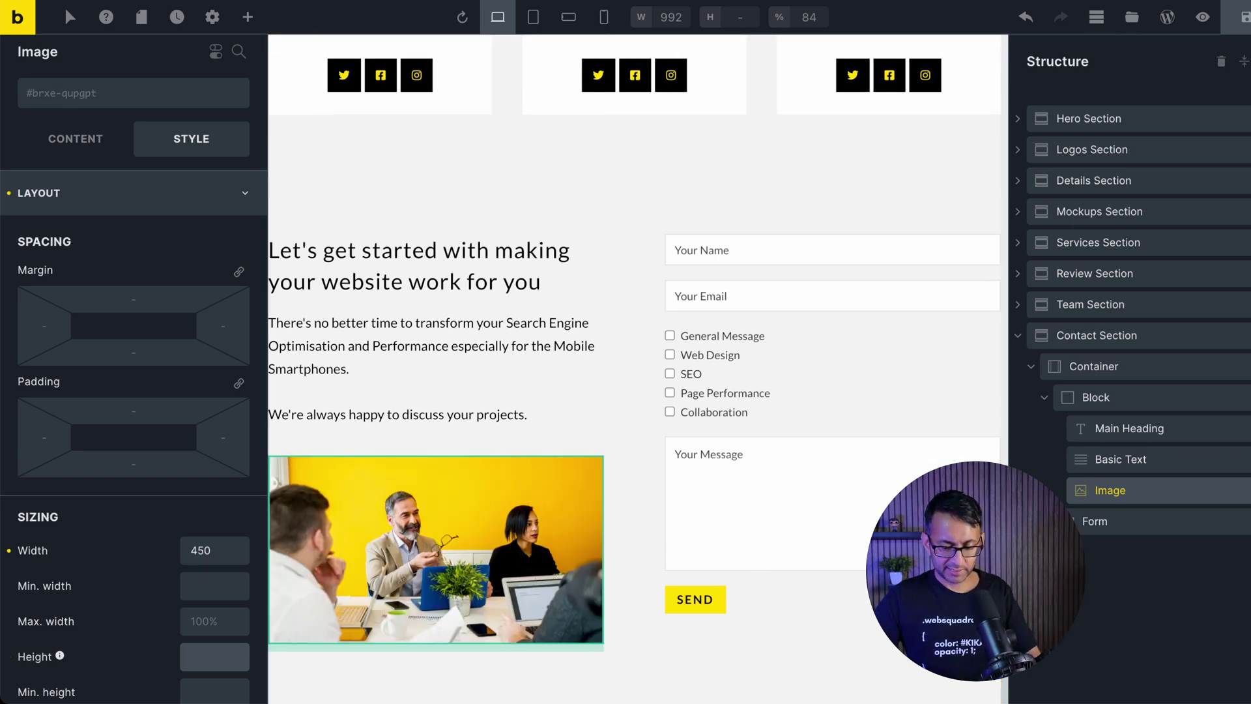
text(100)
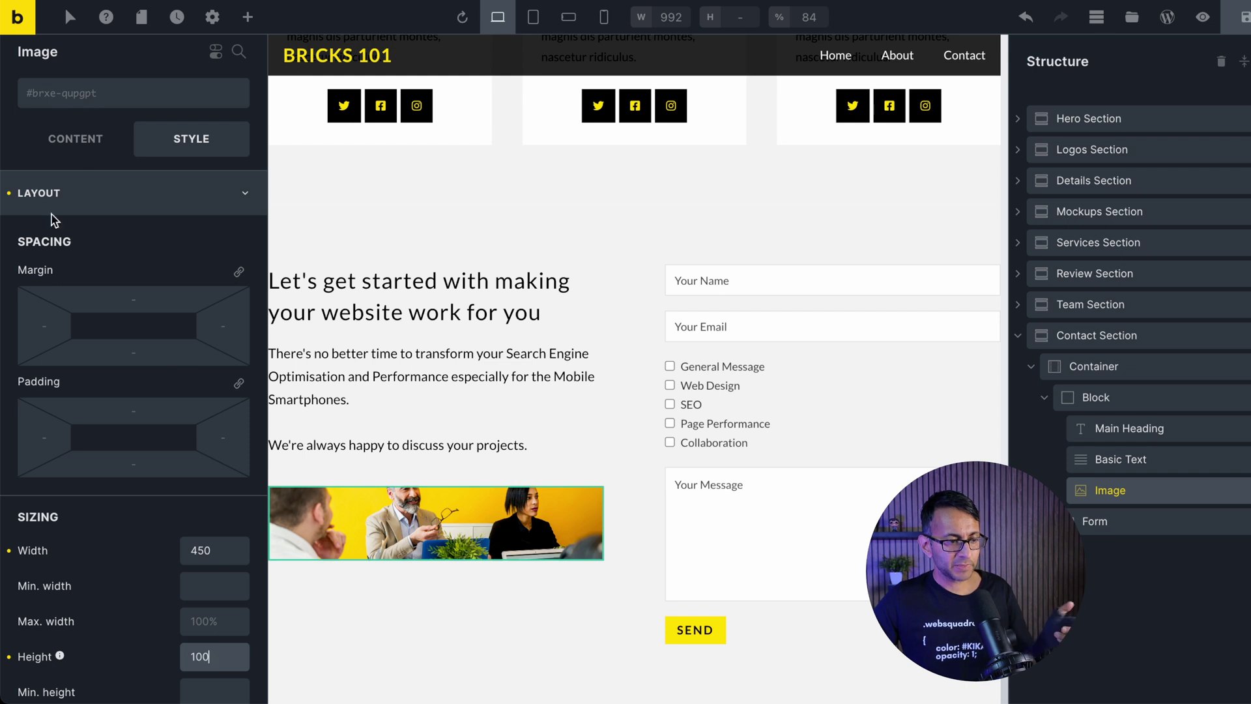
Reset and reselect Cover as the meeting image's Object fit.
click(76, 149)
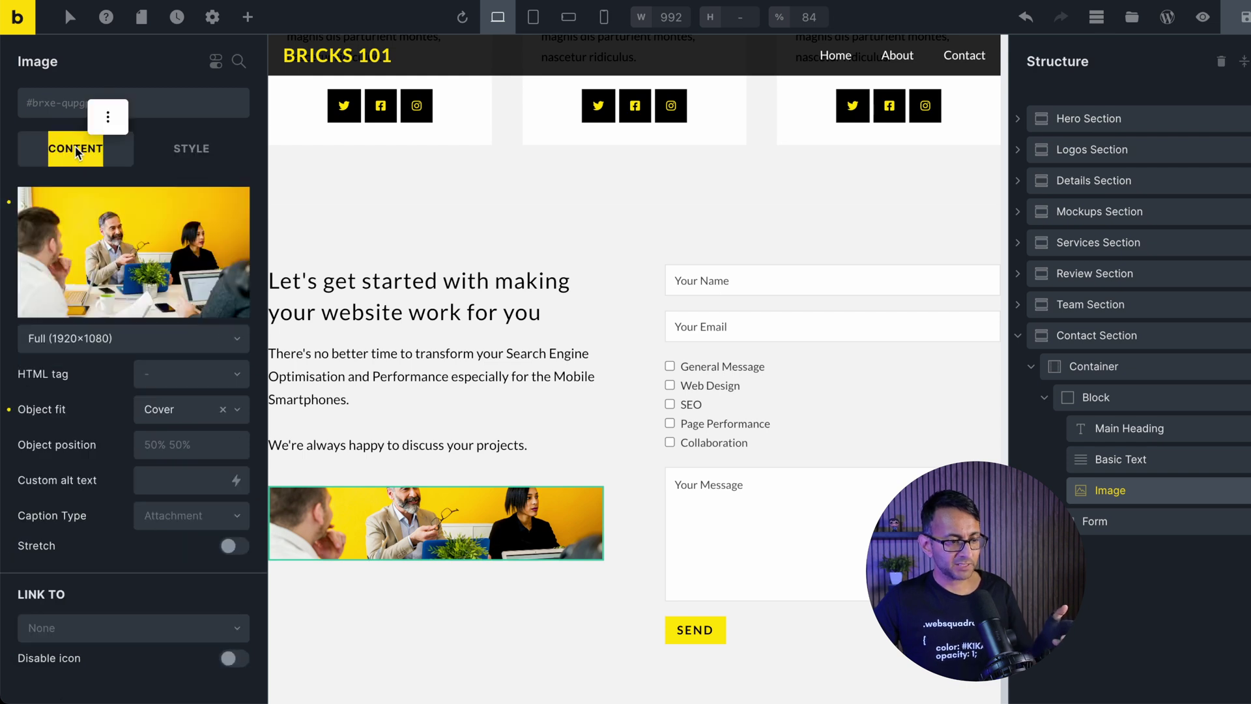
click(223, 409)
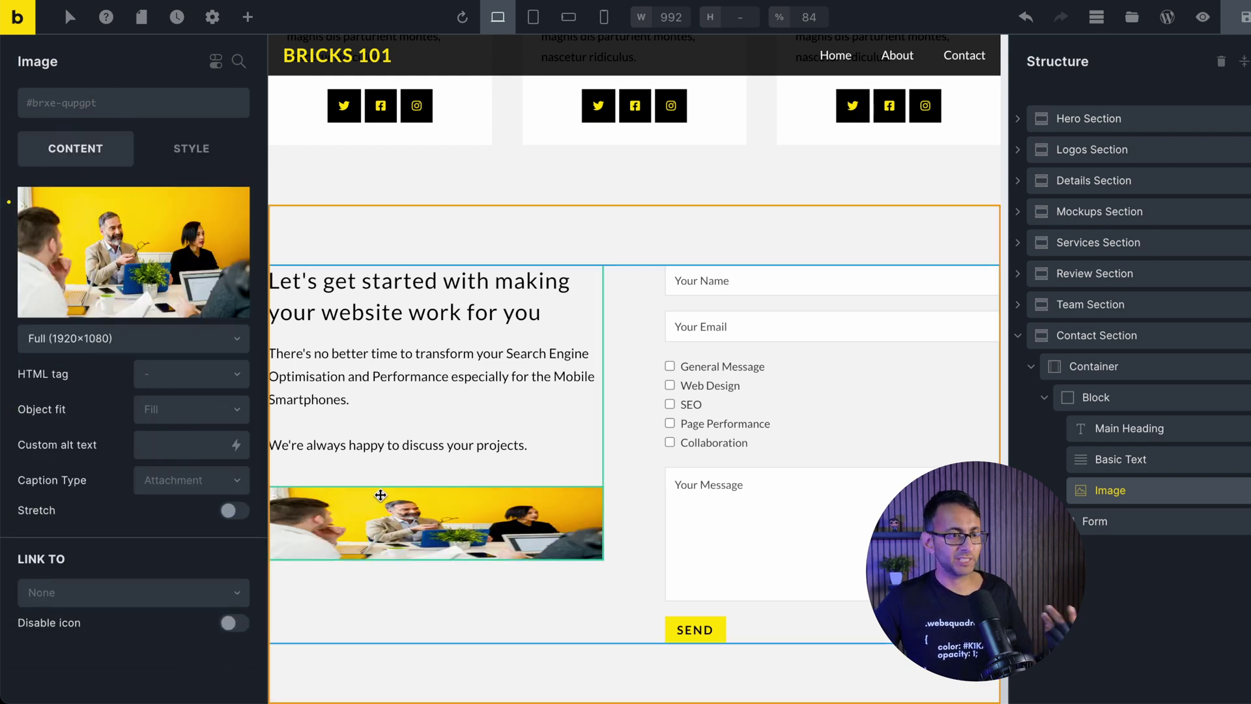
click(238, 410)
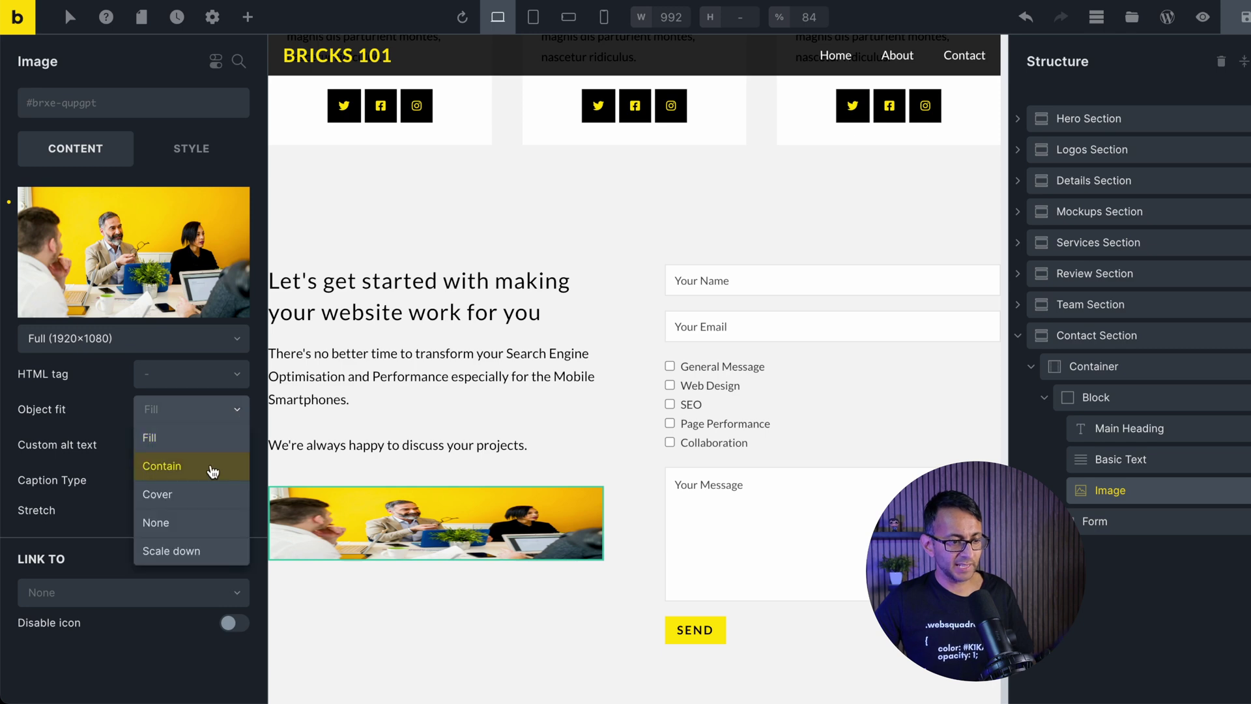
click(202, 493)
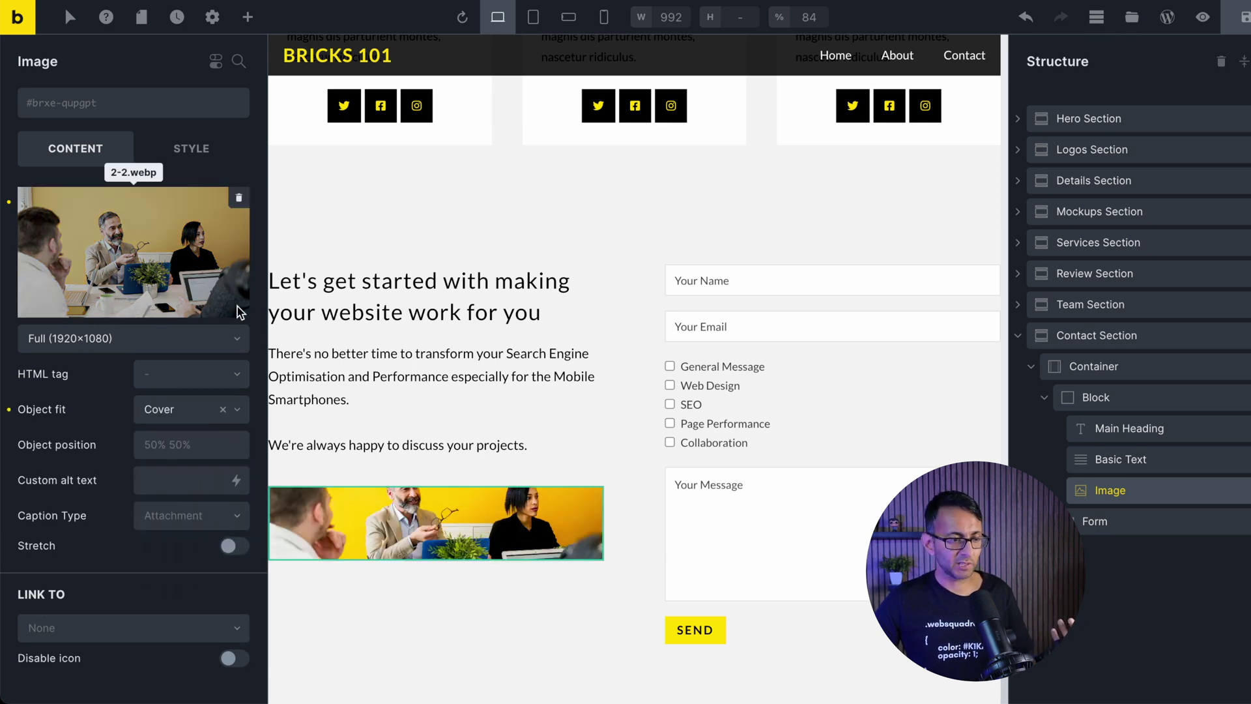
Change the meeting image's Sizing Height to 210.
click(189, 149)
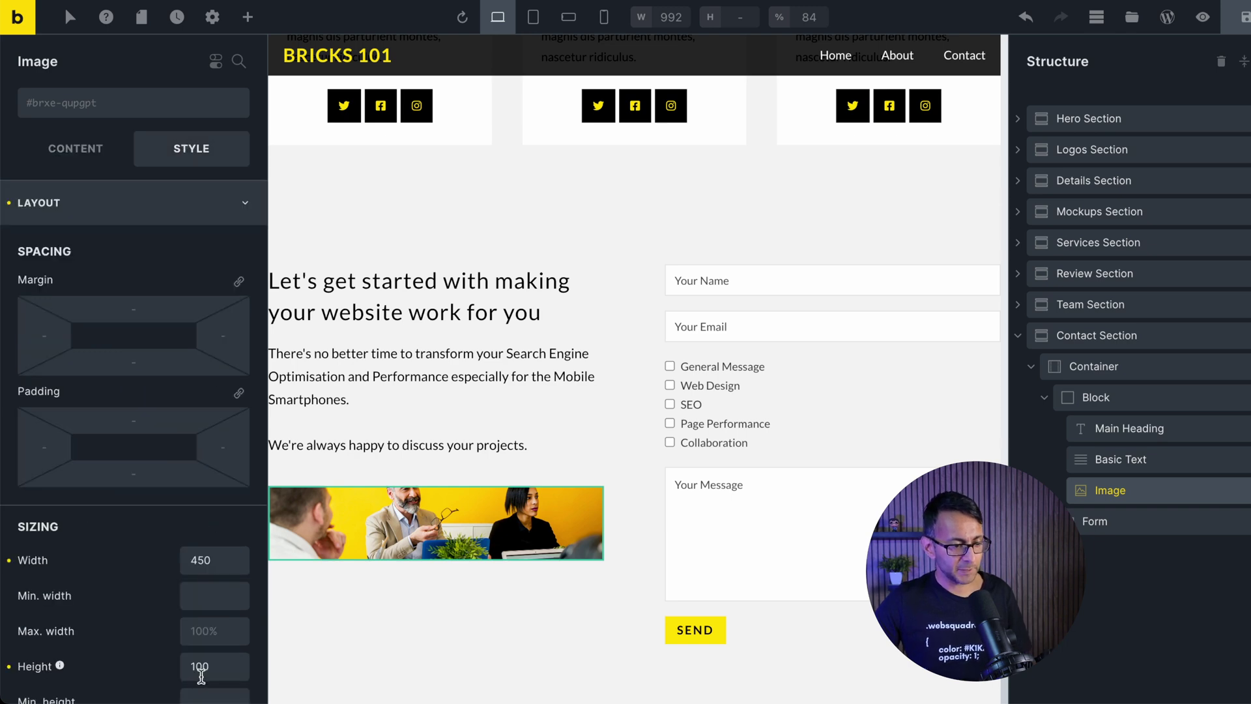
scroll(207, 586, down, 3)
drag(209, 564, 175, 568)
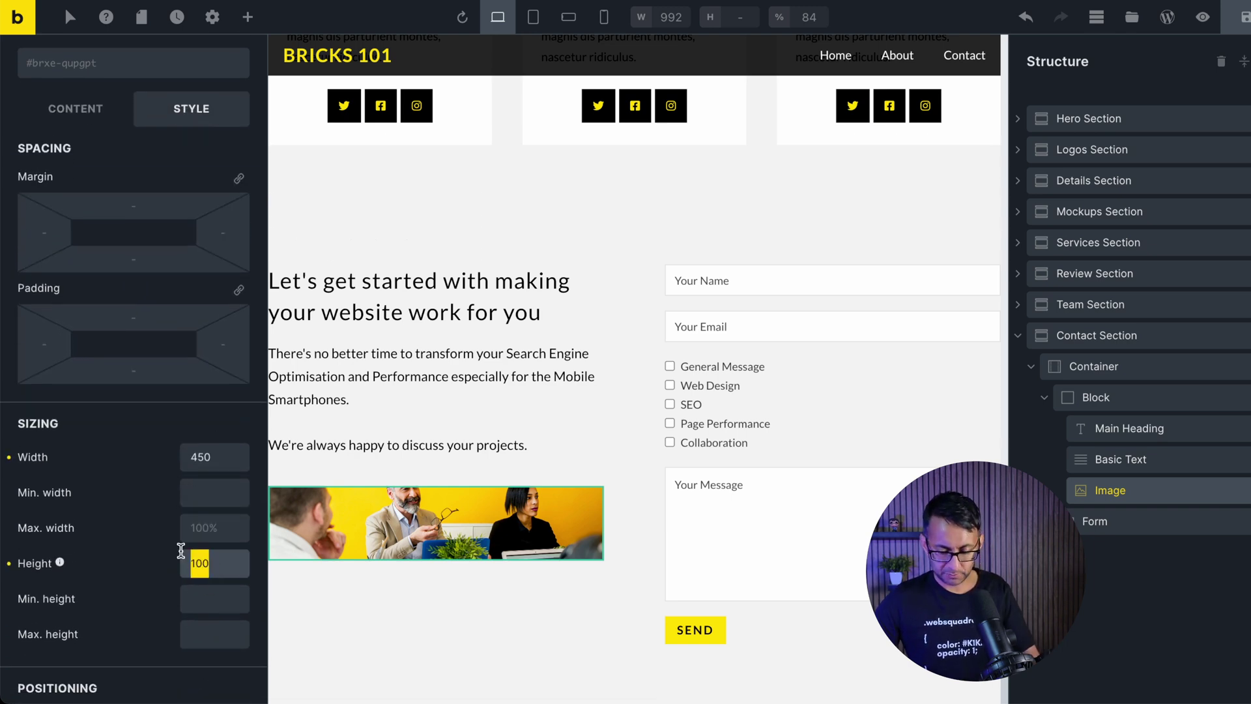
text(200)
key(BackSpace)
key(BackSpace)
text(10)
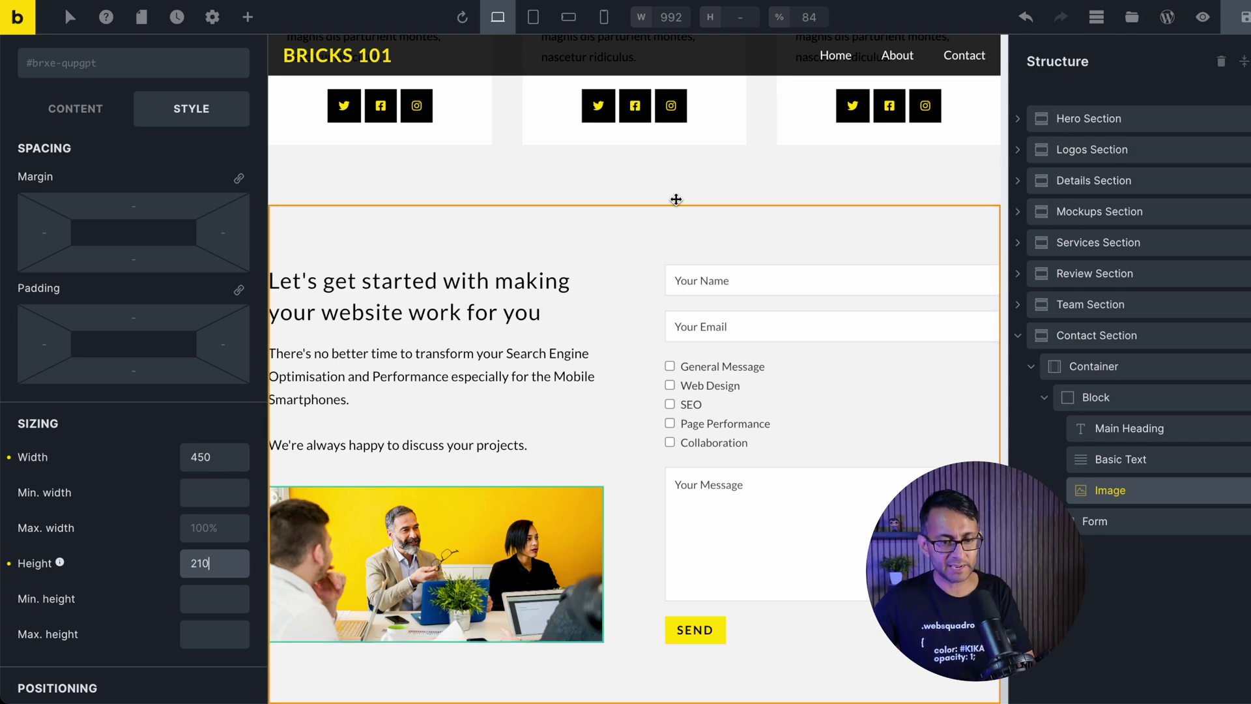
Save the page, review the Contact Section in Preview mode, then return to the builder.
click(1222, 27)
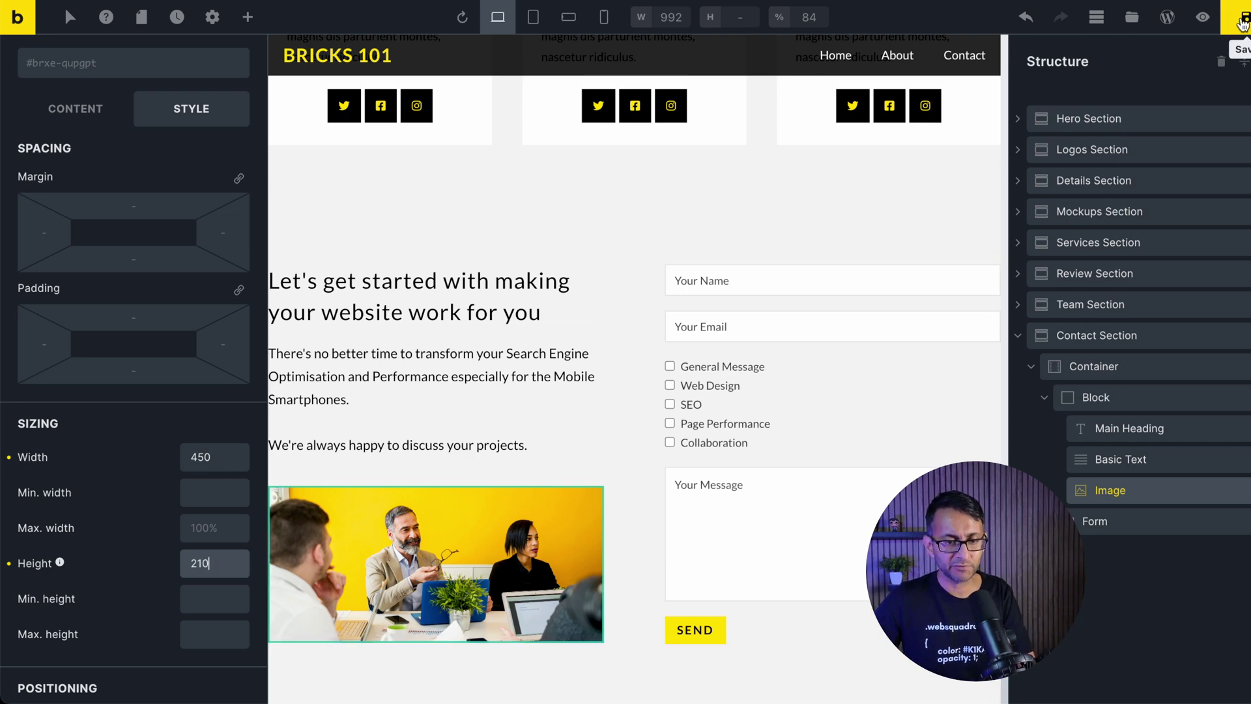
click(1202, 17)
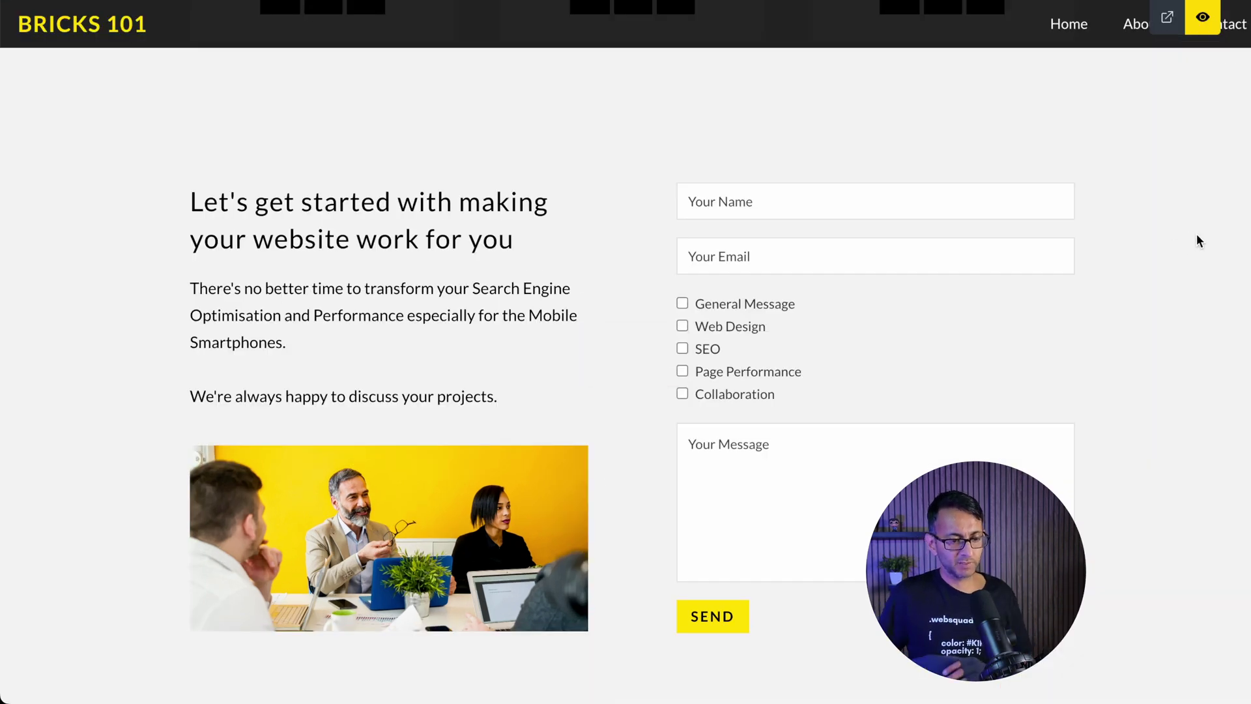
scroll(866, 282, up, 2)
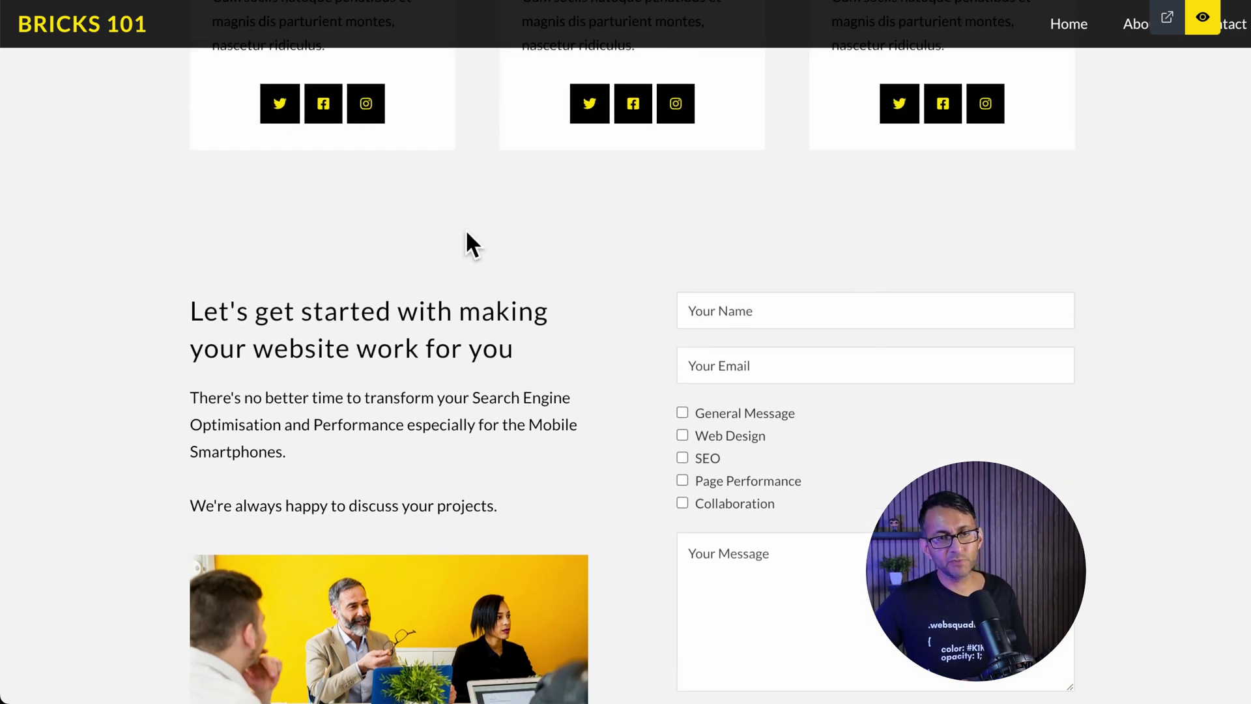
scroll(565, 477, up, 5)
scroll(565, 477, down, 6)
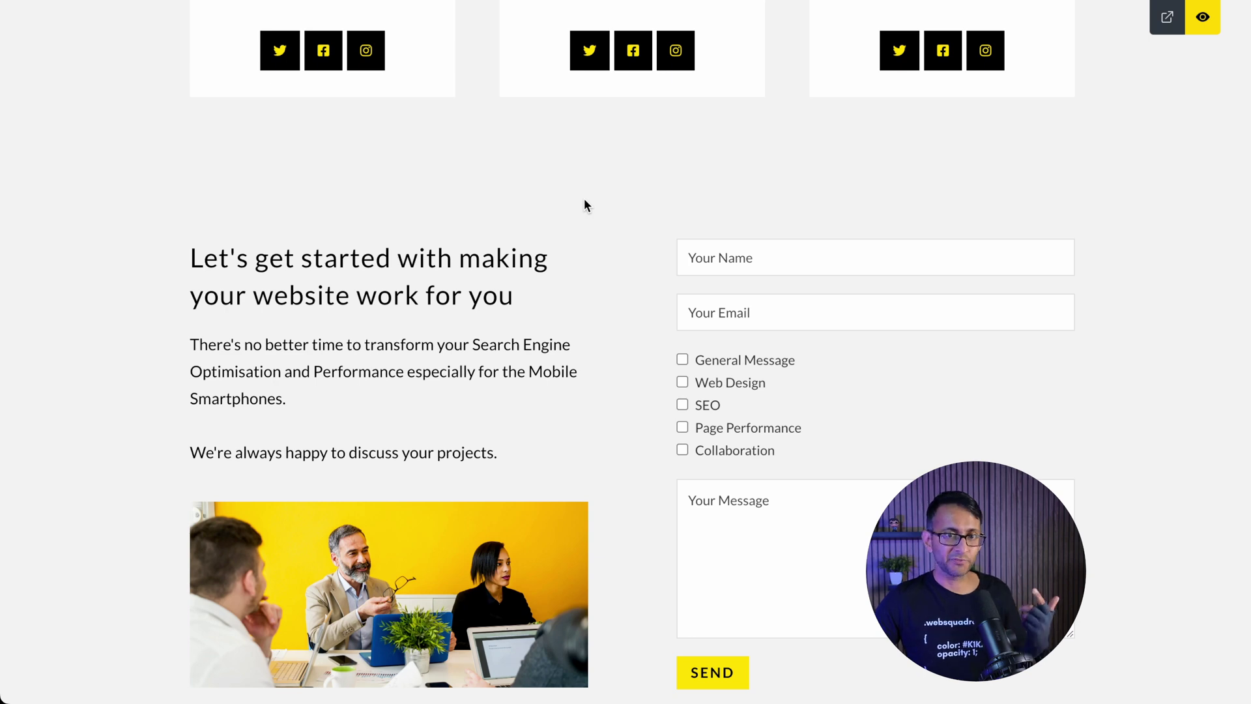
scroll(628, 370, up, 3)
scroll(677, 364, up, 3)
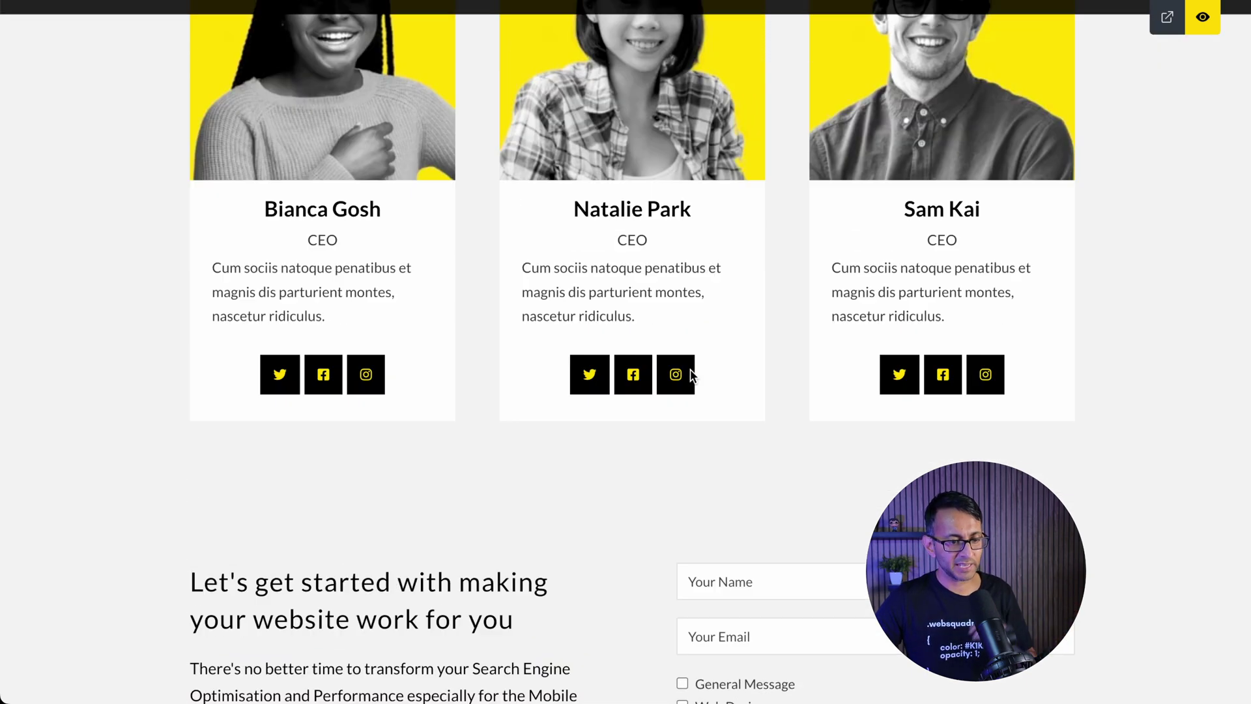
click(1200, 24)
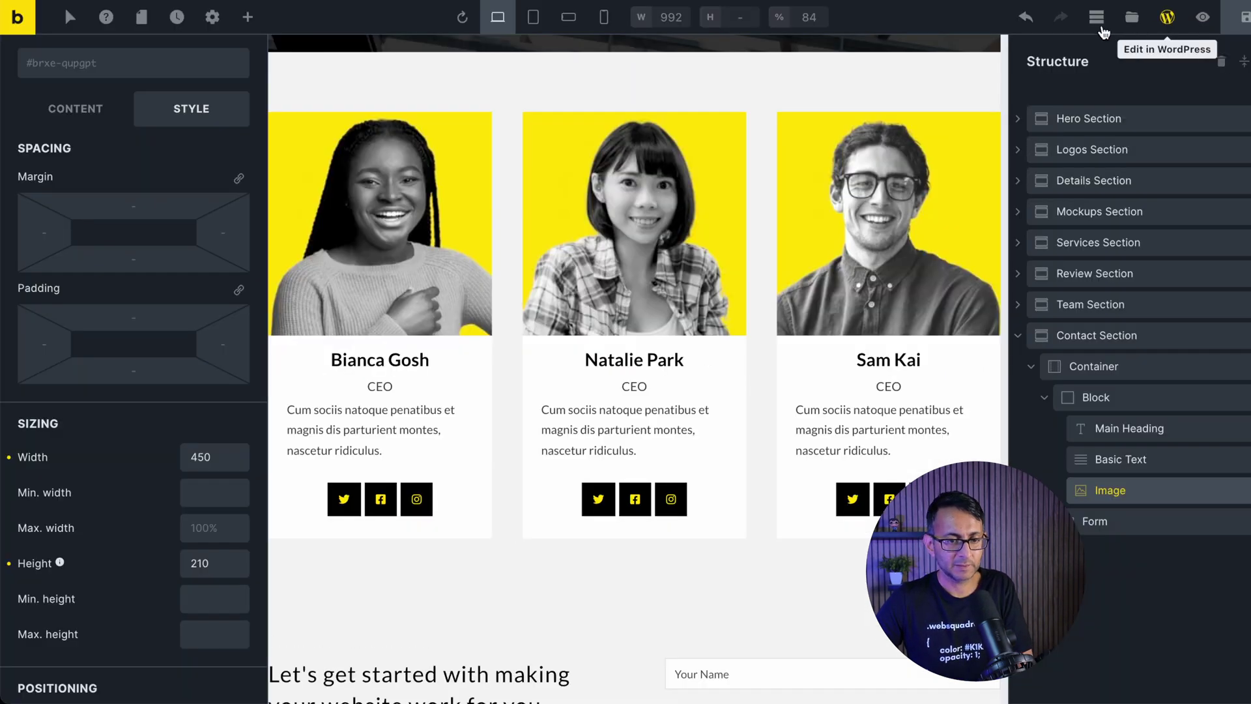
Switch to Mobile portrait at 378 px width and bring the Contact Section into view.
click(604, 24)
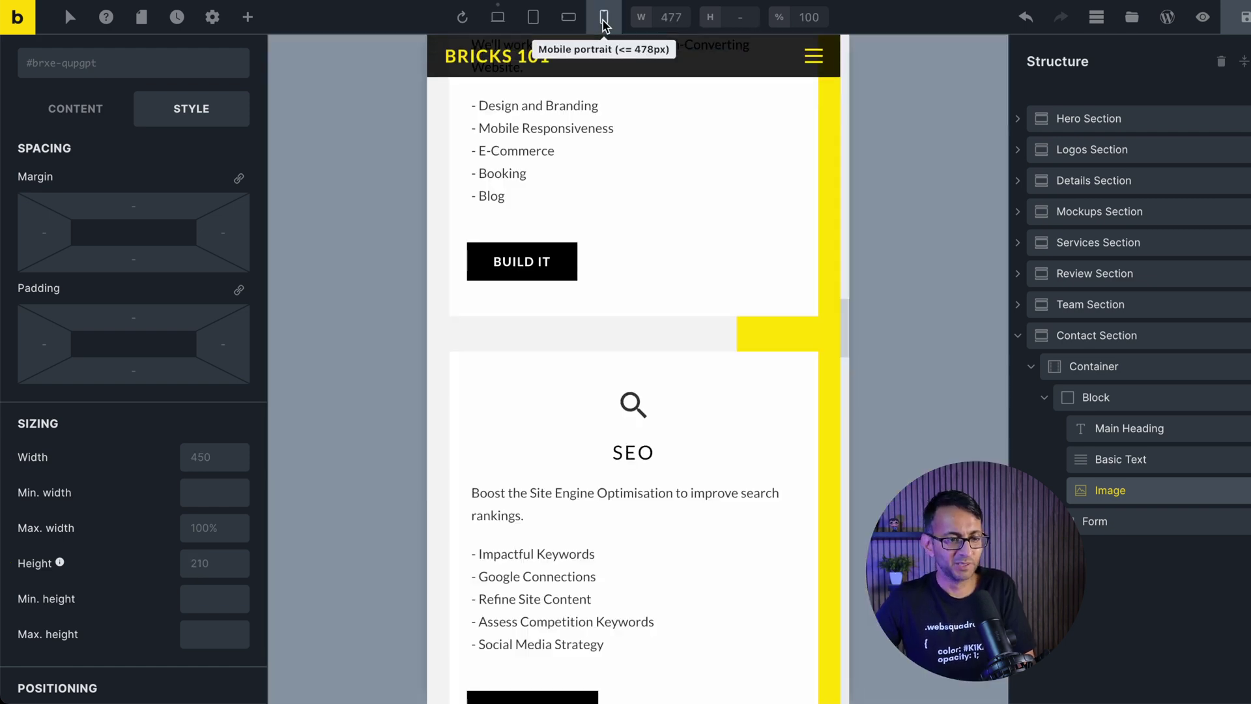
double_click(673, 19)
text(378)
key(Return)
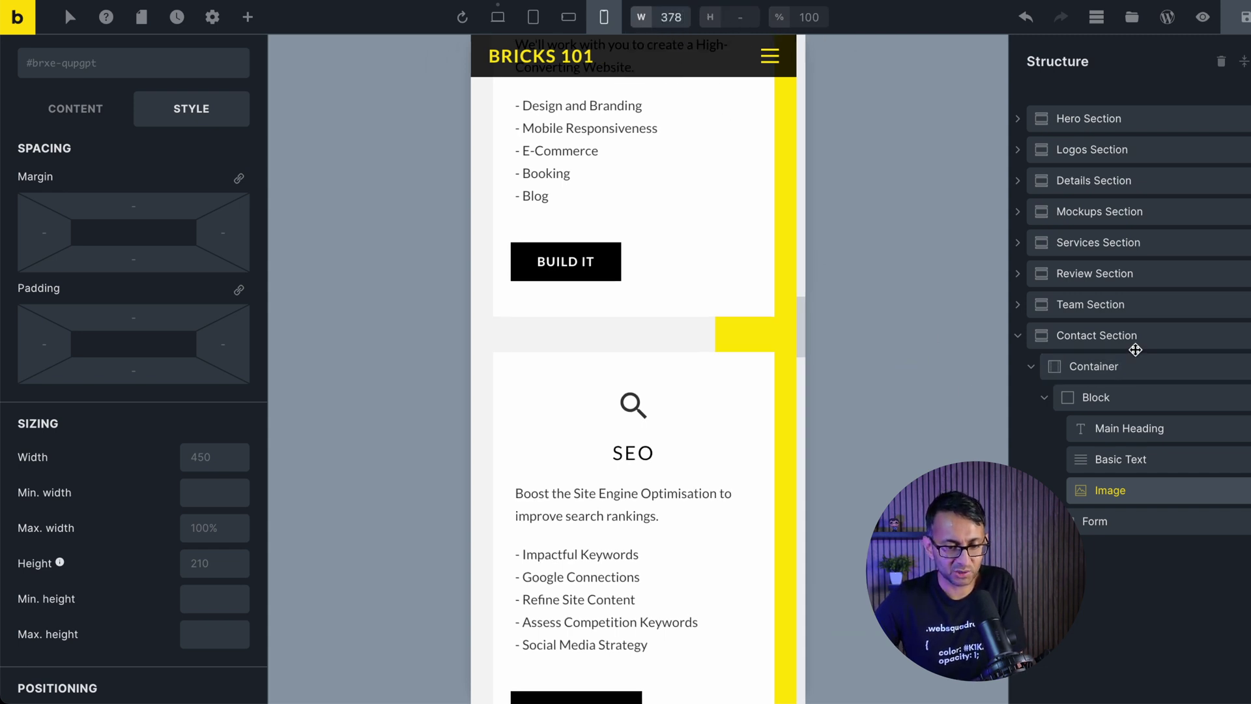
click(1096, 335)
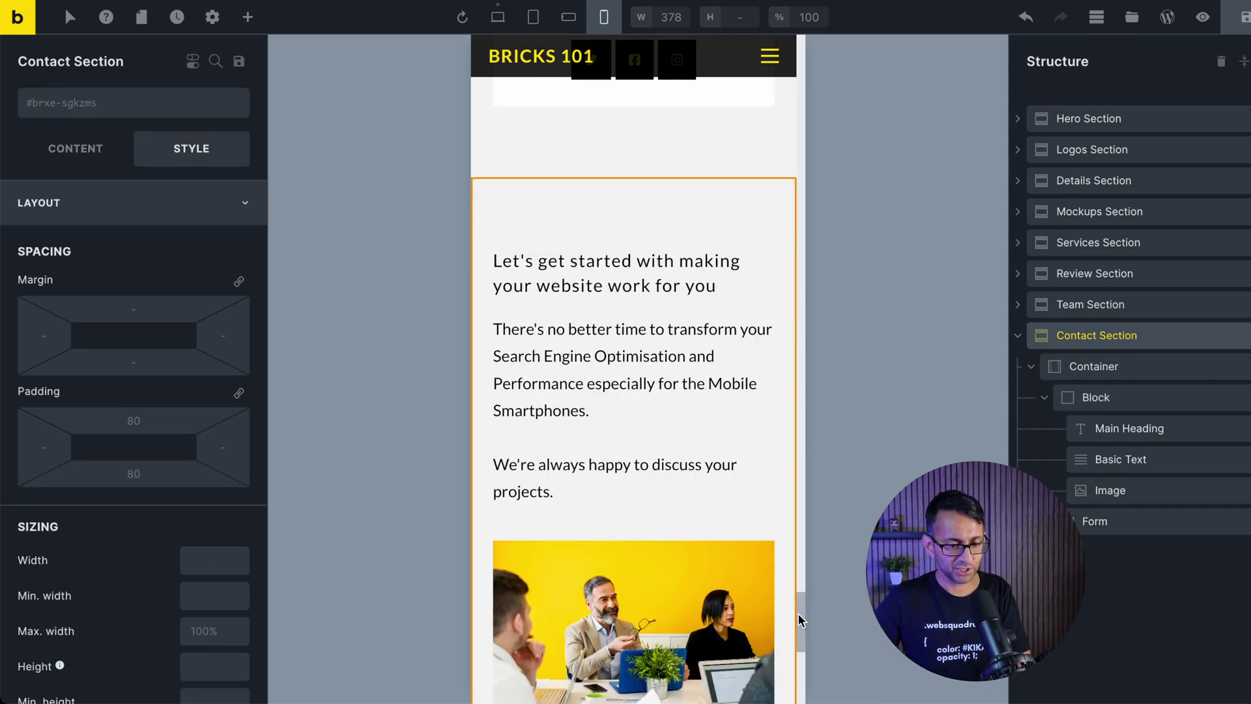
drag(799, 619, 816, 644)
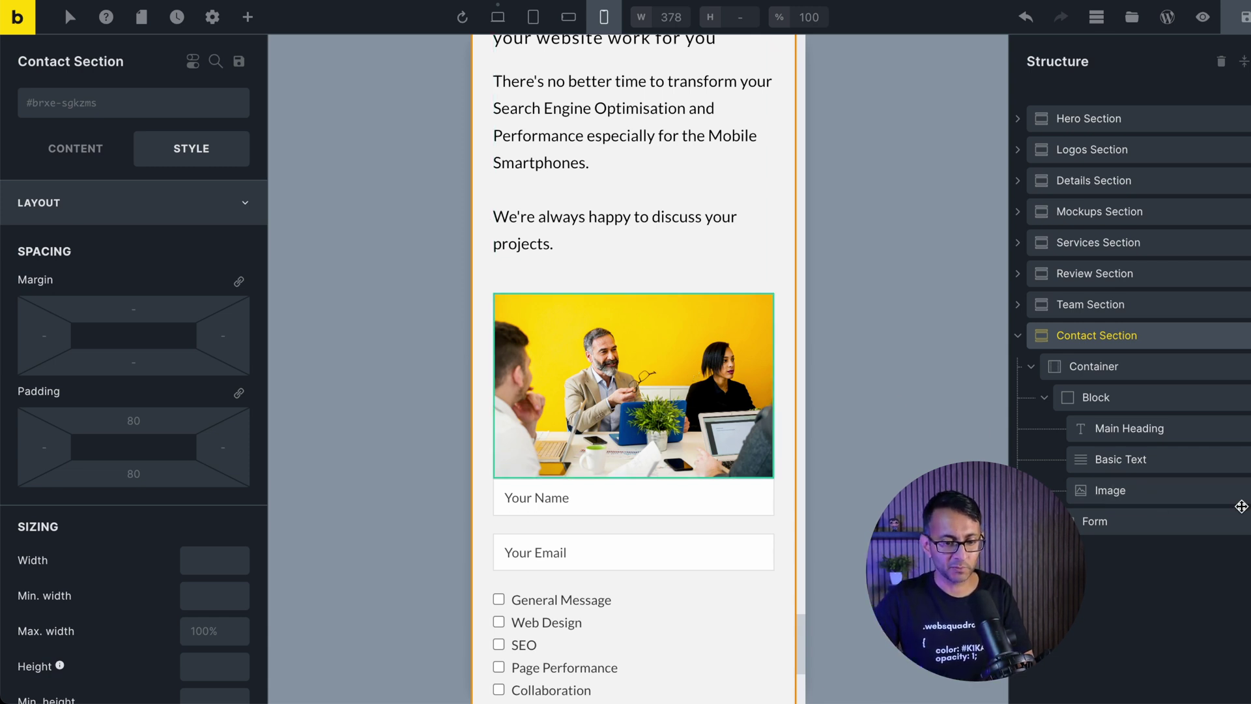
Set the meeting Image's Display to none on mobile portrait.
click(1189, 495)
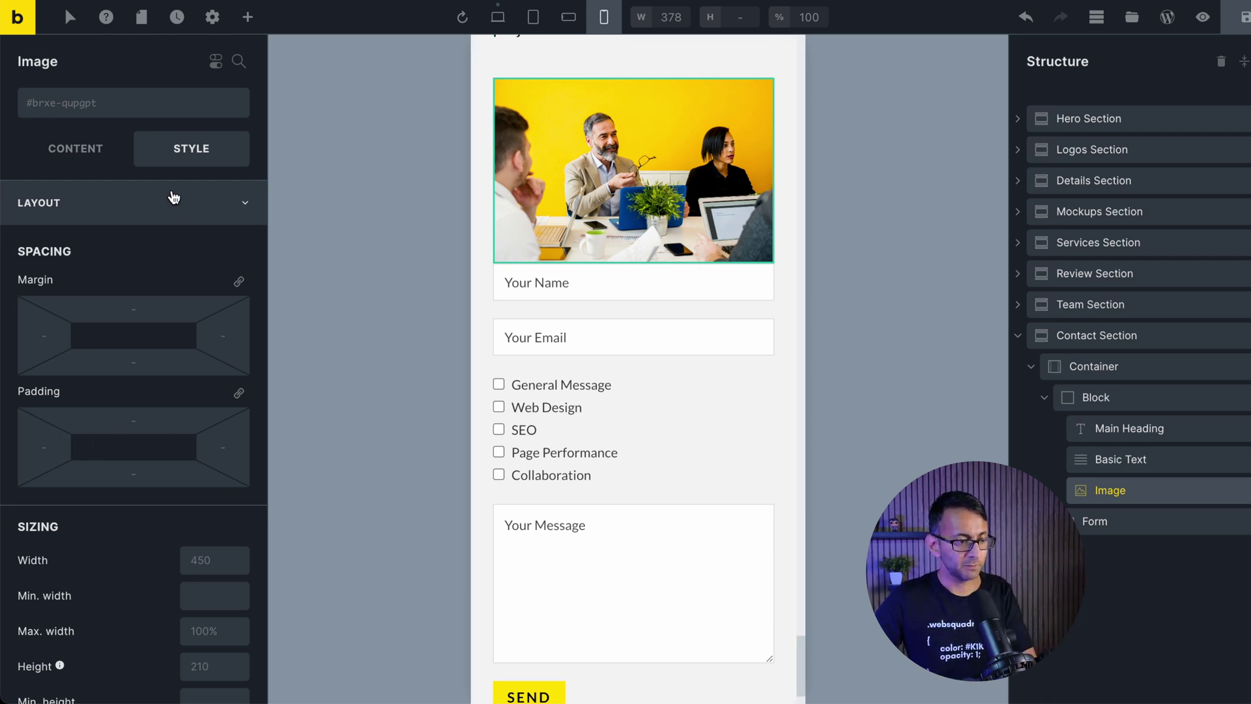
scroll(184, 619, down, 5)
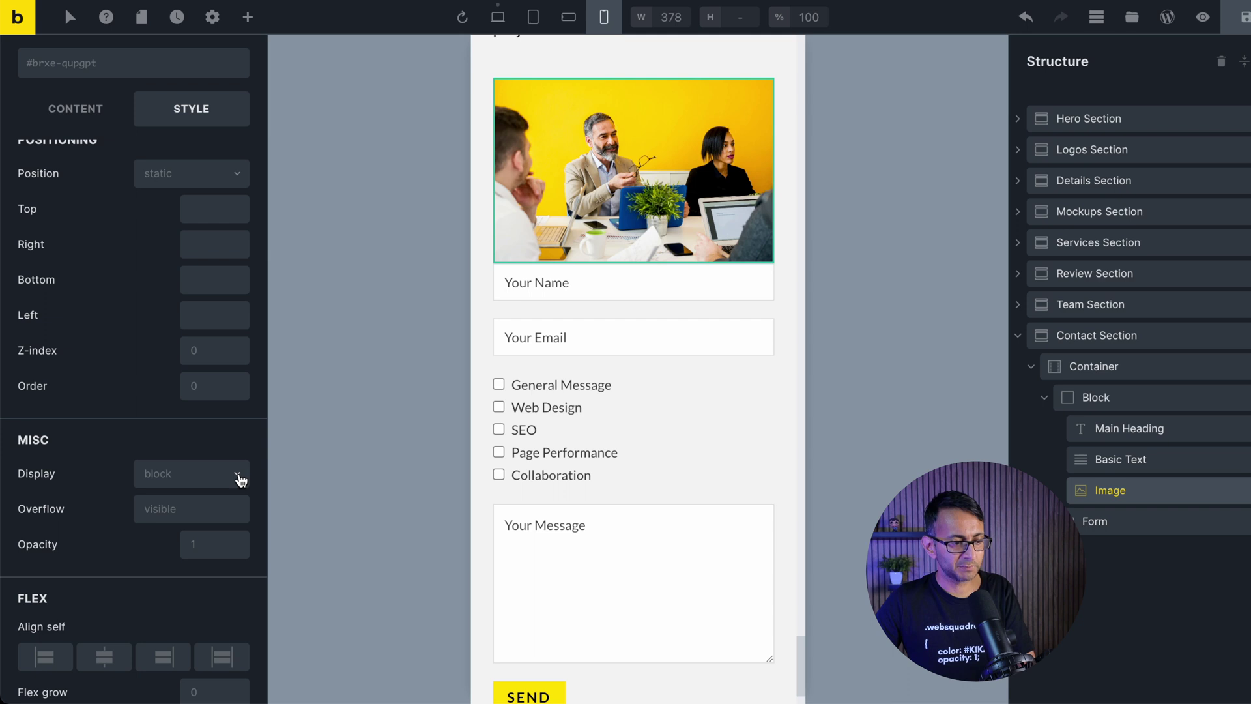
click(240, 480)
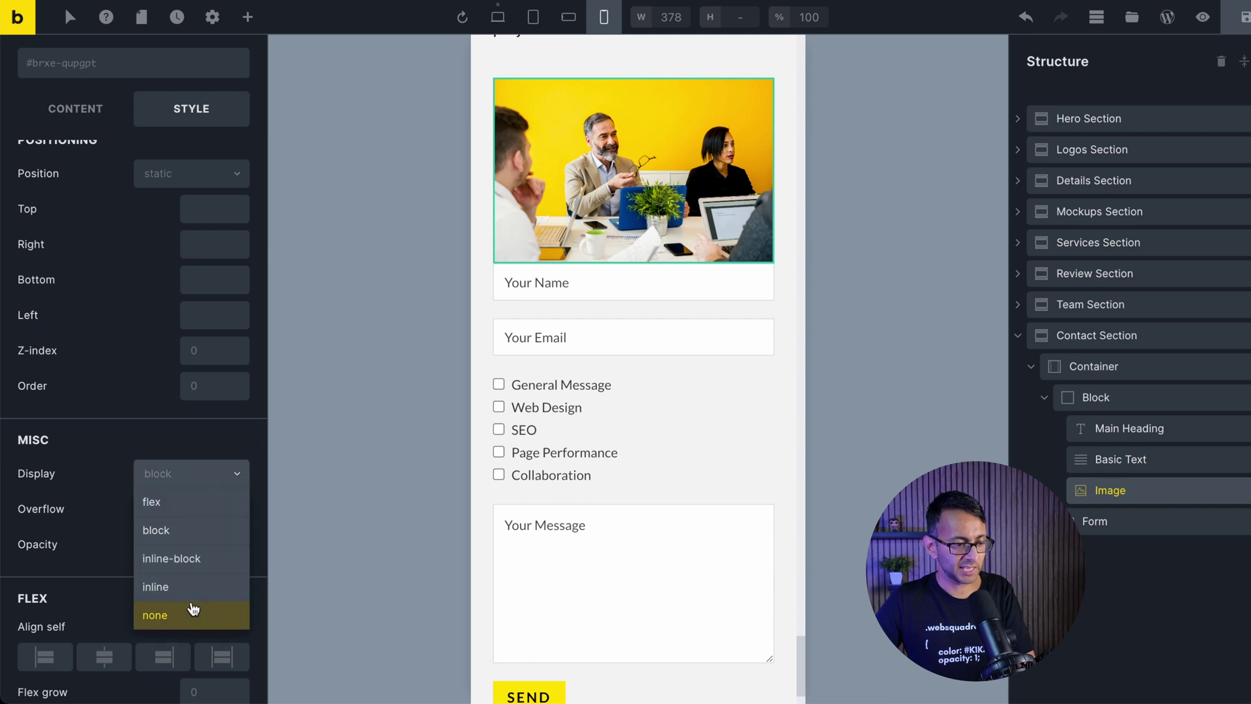
click(193, 608)
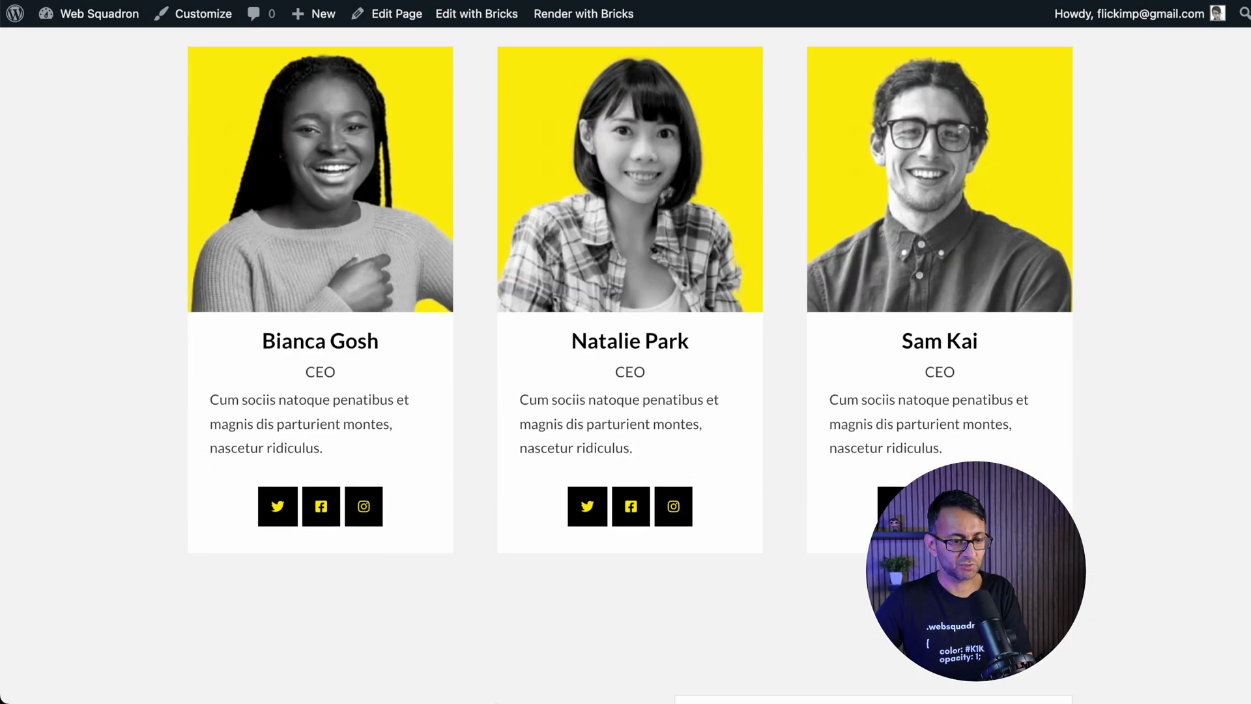
Scroll down the live page to the desktop contact section showing the meeting photo beneath its text.
scroll(626, 364, down, 8)
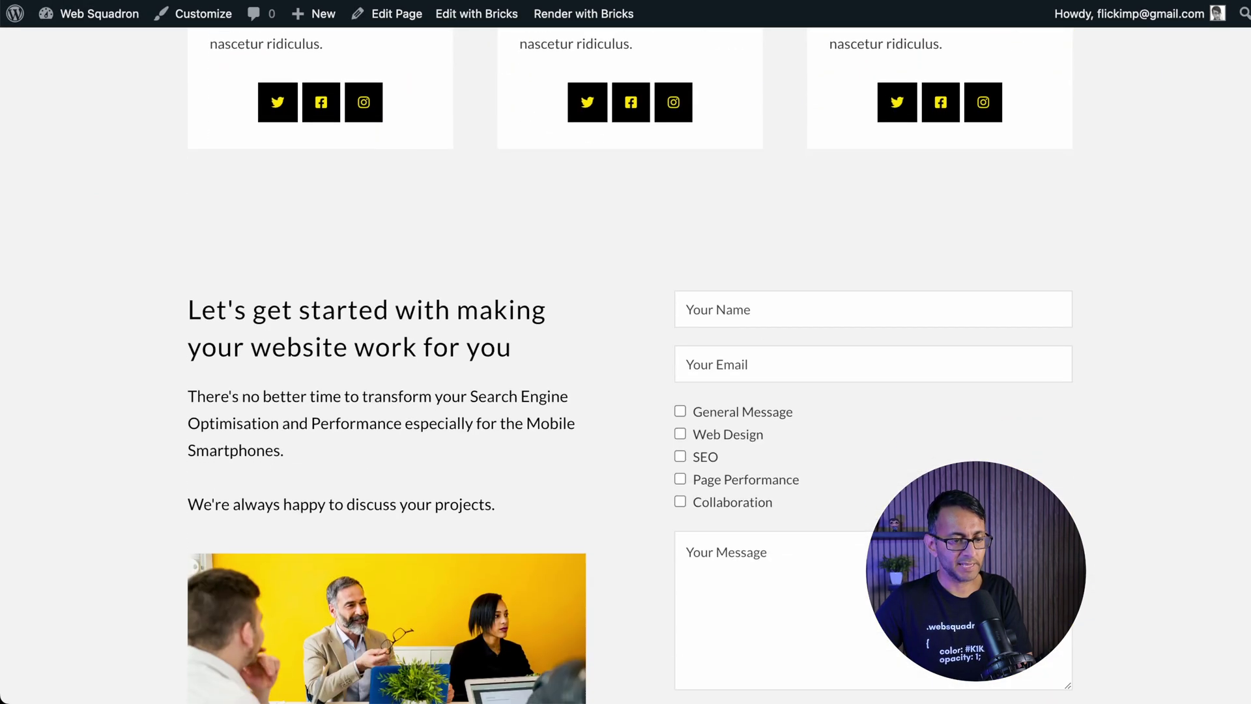